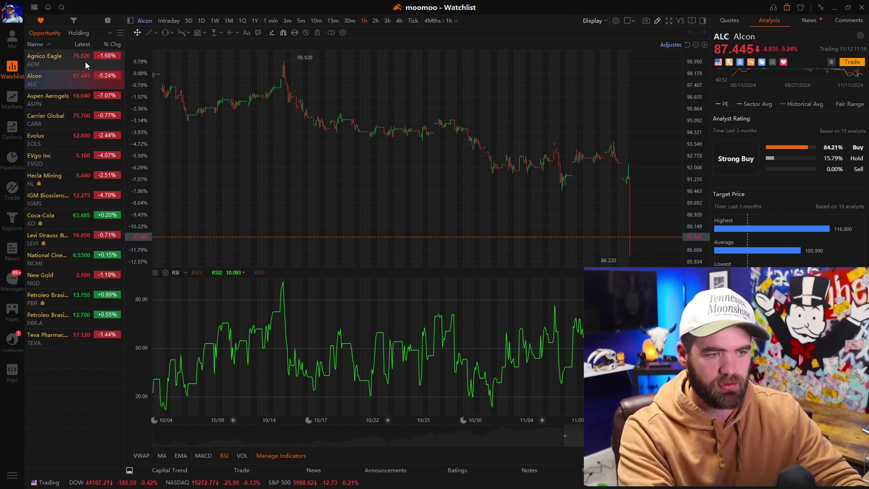
- Hide and restore the watchlist sidebar, and switch to the Holding group and back to Opportunity
left_click(130, 21)
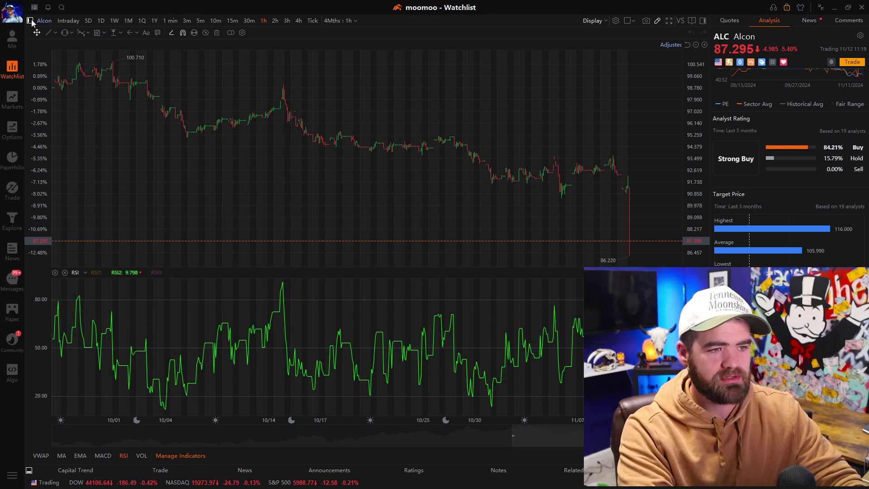
left_click(30, 21)
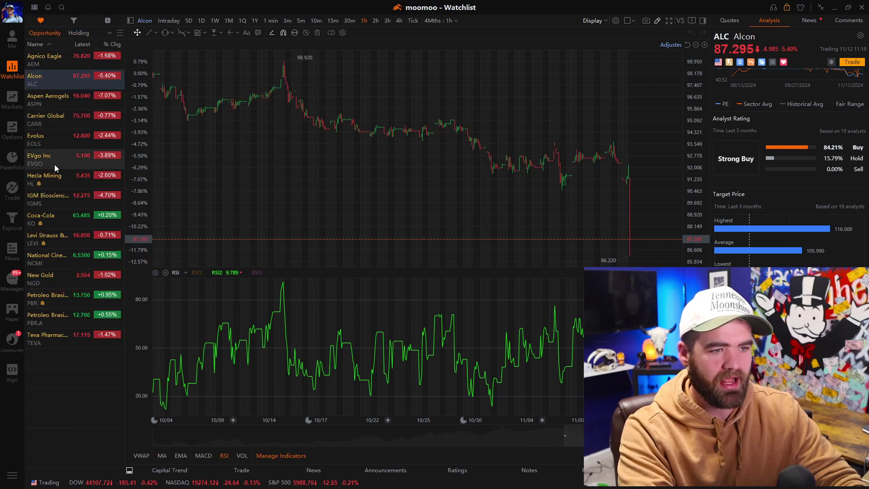
left_click(74, 31)
left_click(55, 33)
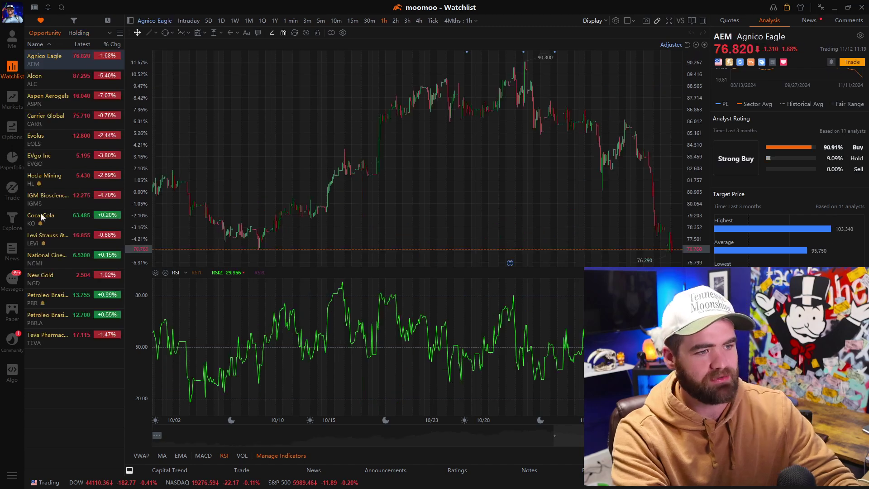
- Step through the Opportunity stocks from Alcon down to Carrier Global to view their charts
left_click(77, 81)
key("Down")
key("Down")
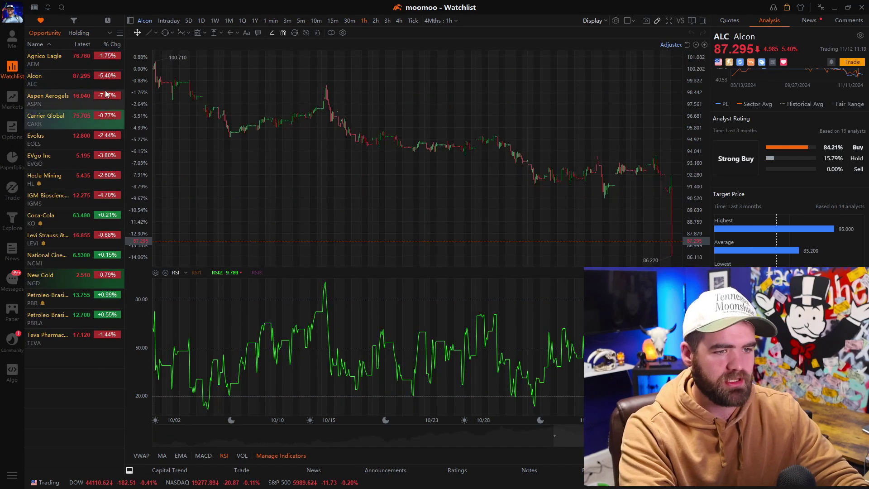
- Open the watchlist group manager and delete the trump group
left_click(120, 33)
left_click_drag(354, 133, 119, 19)
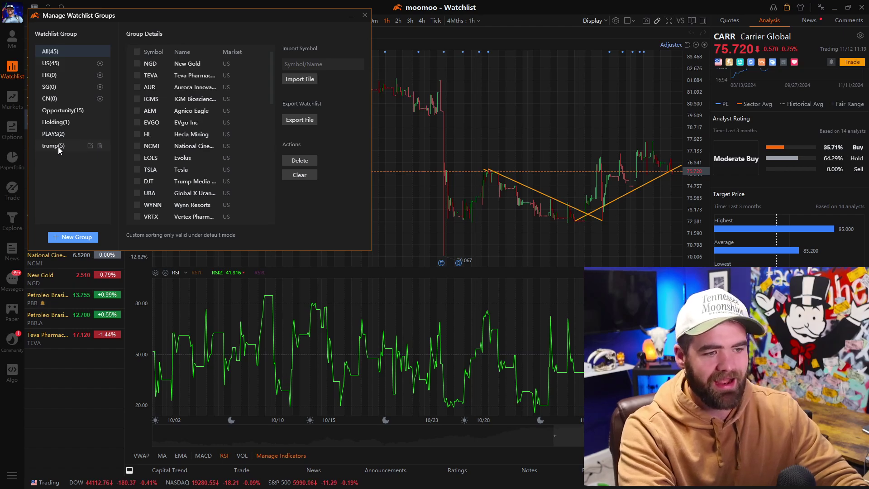
left_click(99, 147)
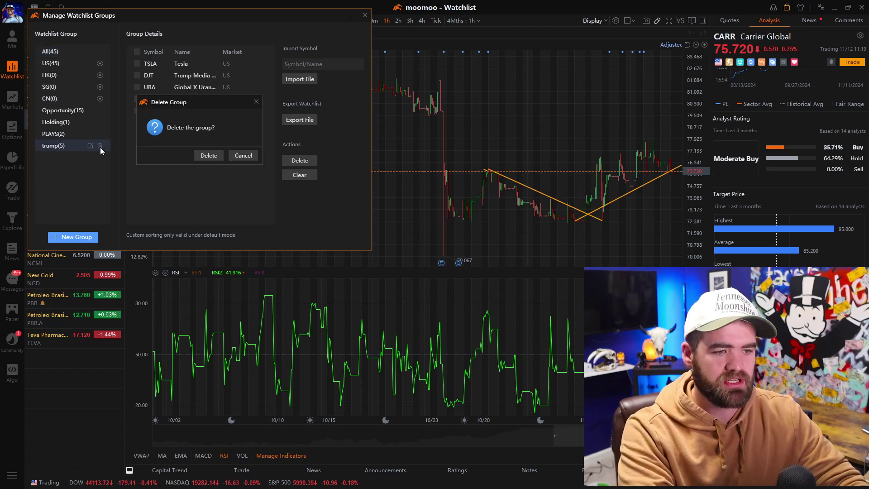
left_click(210, 156)
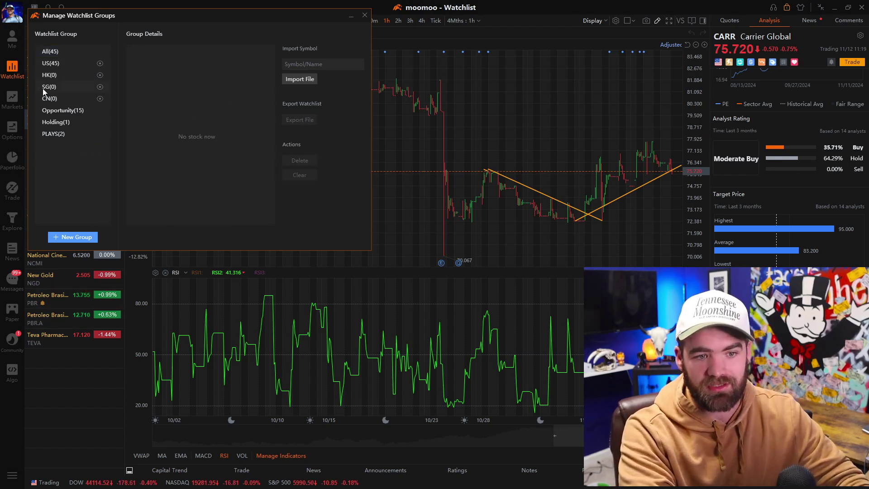
- Create a watchlist group named "new list" and close the group manager
left_click(72, 236)
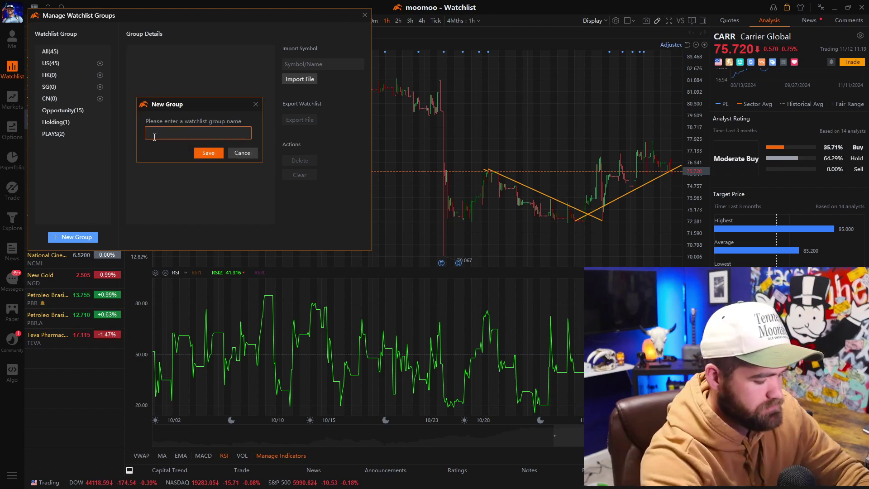
type("new list")
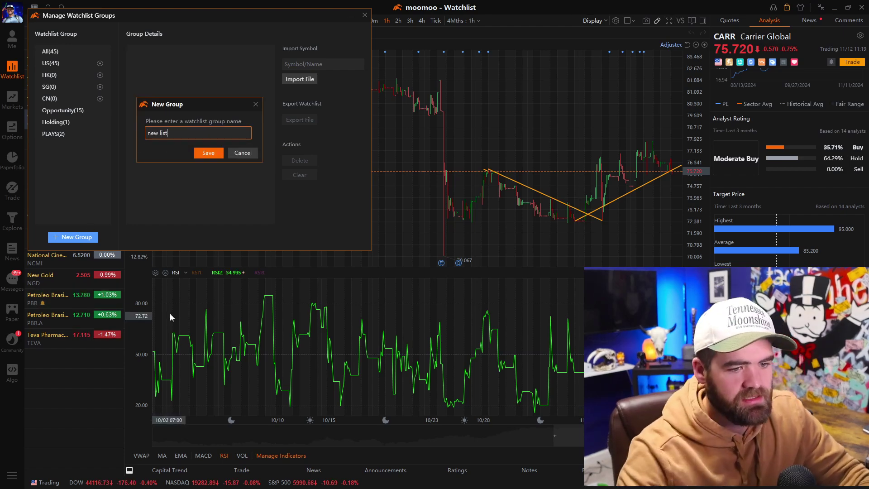
left_click(201, 153)
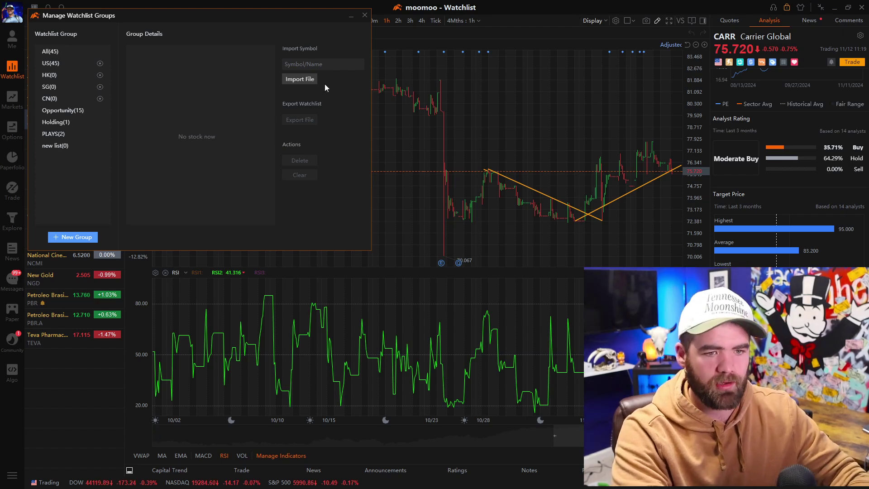
left_click(365, 15)
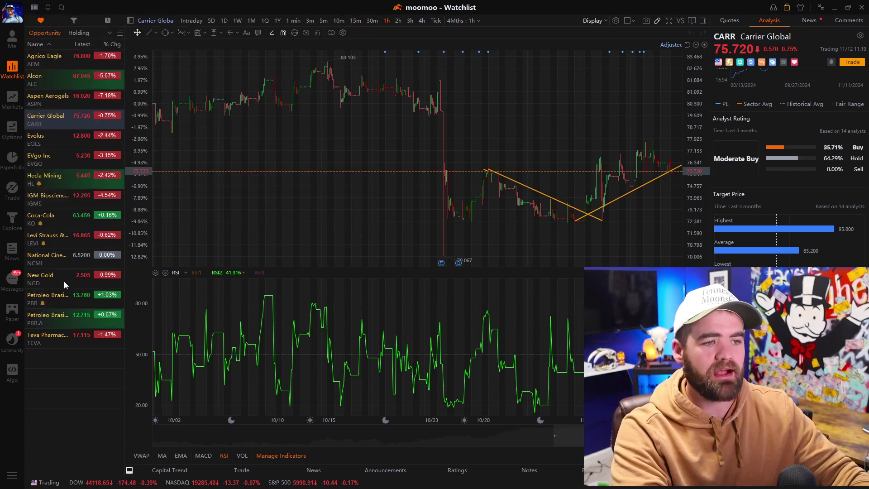
- Expand the watchlist groups, view the empty new list group and return to the Opportunity group
left_click(110, 33)
left_click(47, 55)
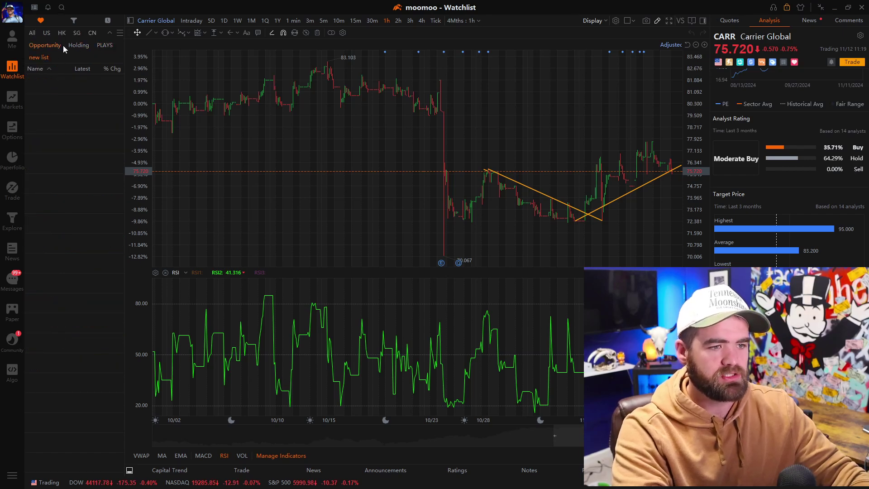
left_click(50, 44)
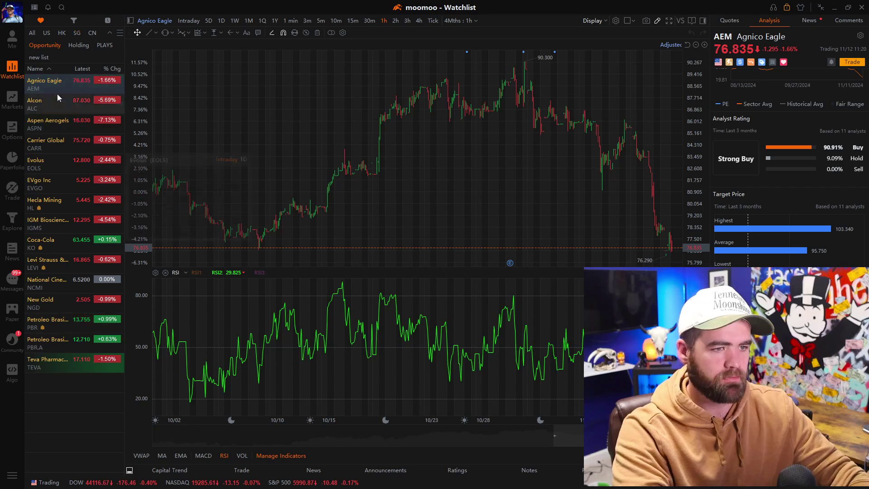
- Browse the stocks in the saved screeners, including 200 DAY UPTREND, SHORT and SWING TRADING
left_click(74, 22)
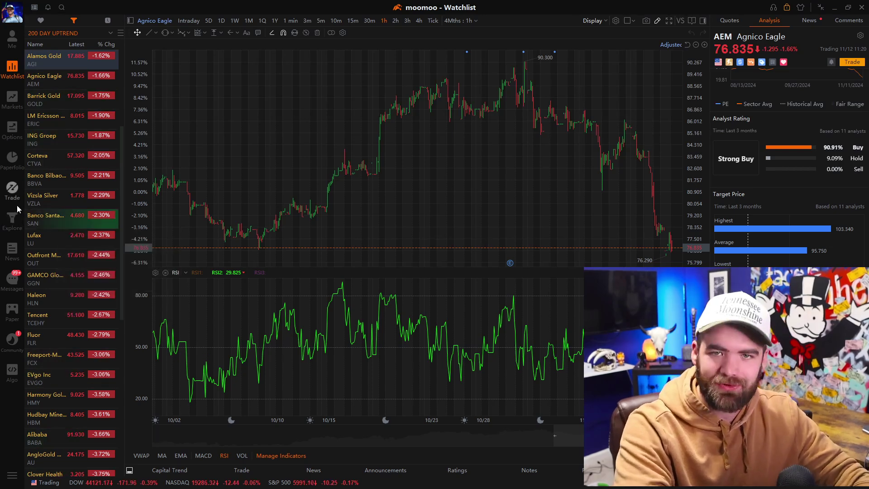
left_click(111, 34)
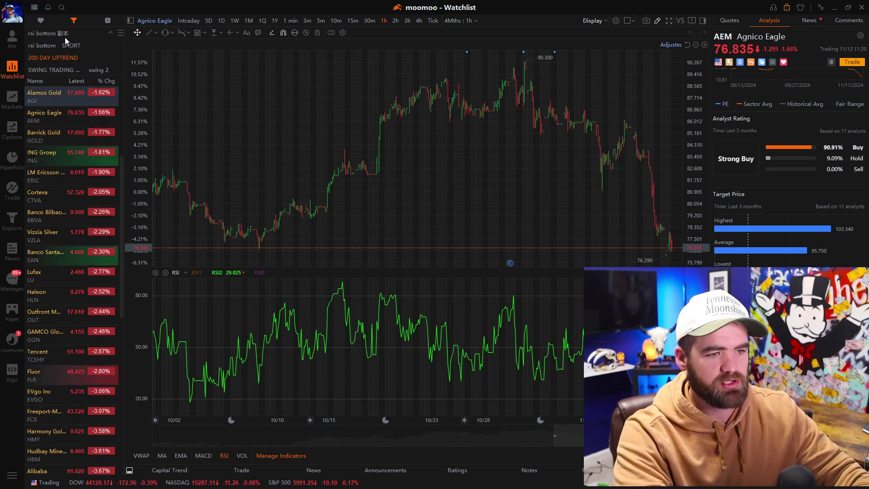
left_click(50, 45)
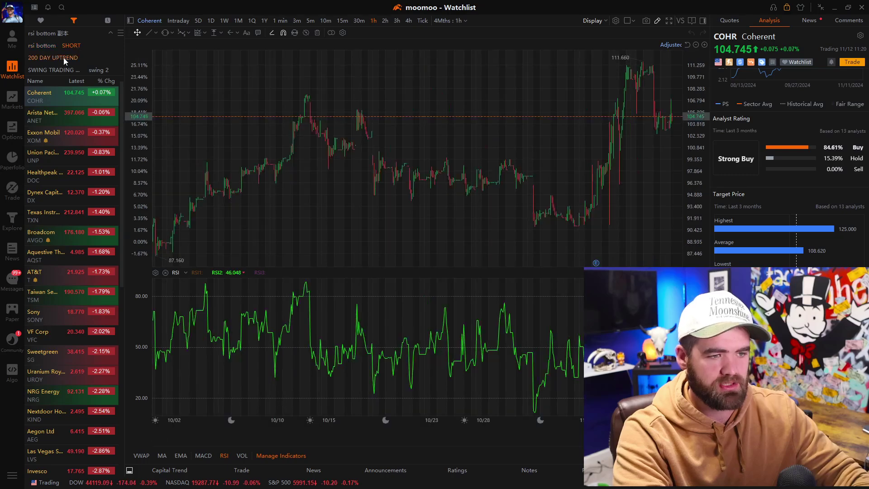
left_click(63, 58)
left_click(53, 69)
left_click(107, 69)
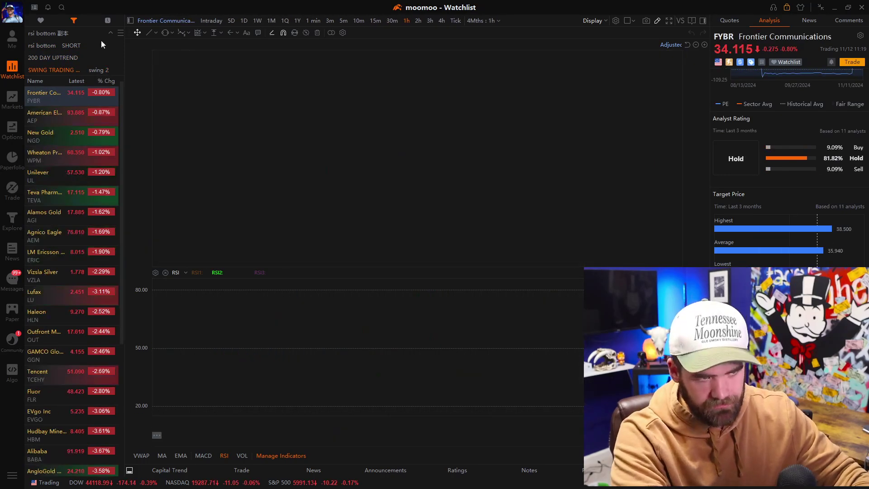
- Open Korn Ferry's chart from the Holding watchlist group and hide the sidebar to widen the chart
left_click(130, 21)
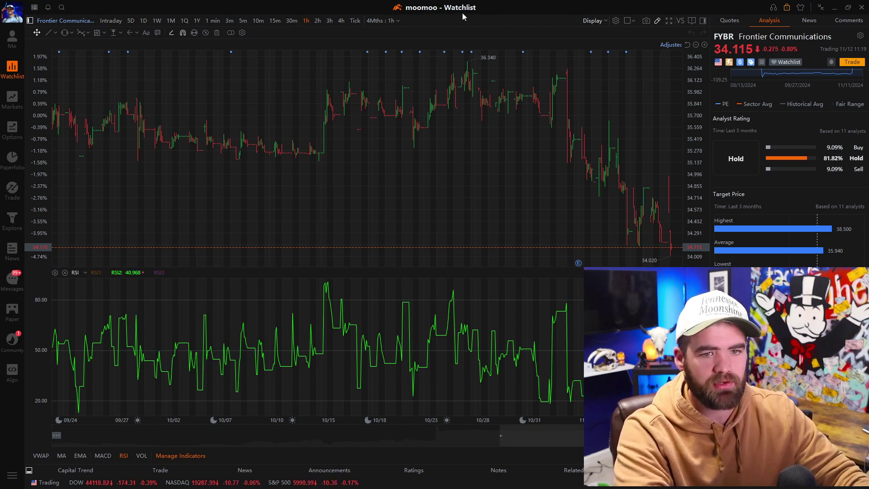
left_click(30, 20)
left_click(48, 45)
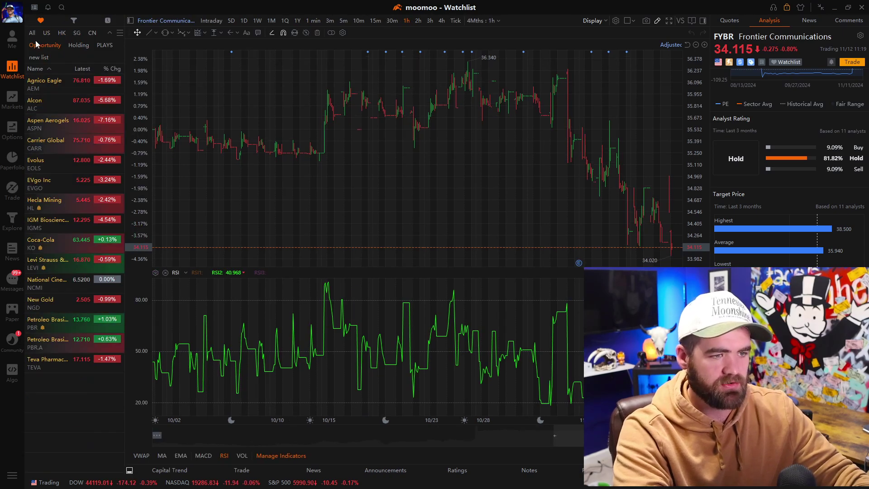
left_click(79, 45)
left_click(50, 81)
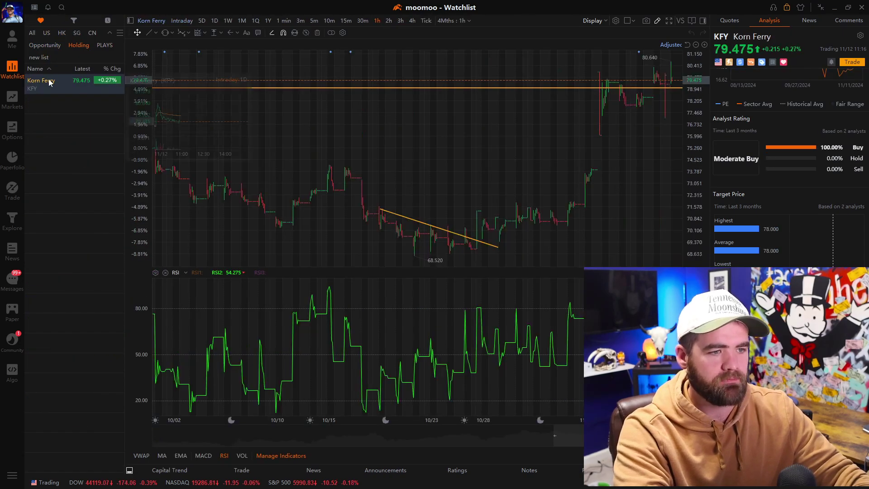
left_click(130, 20)
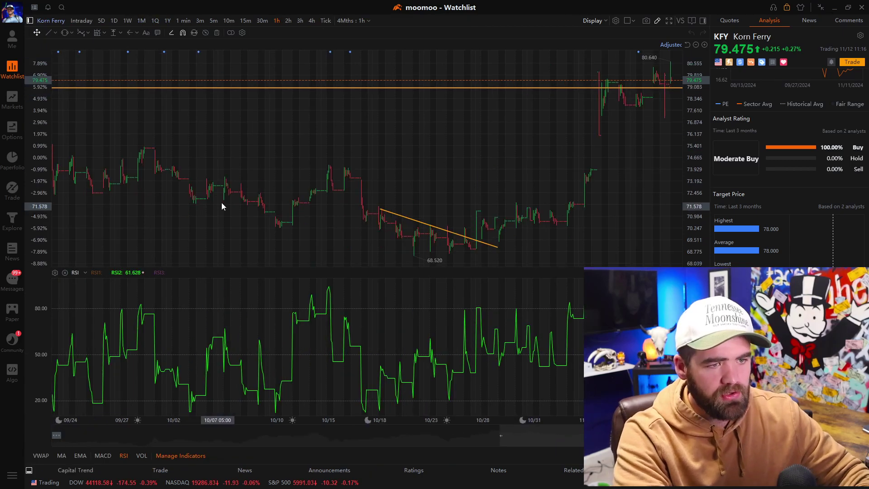
- View Korn Ferry's 5-day and daily charts, and examine the most recent daily candles up close
left_click(104, 24)
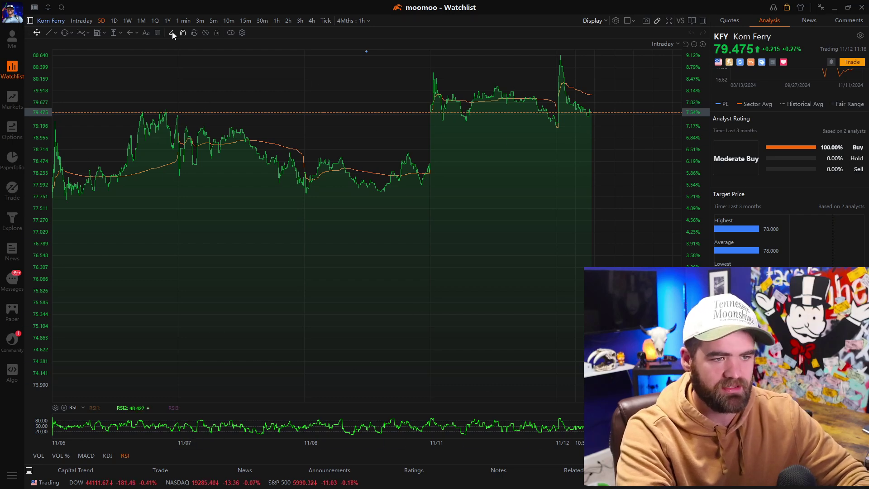
left_click(113, 21)
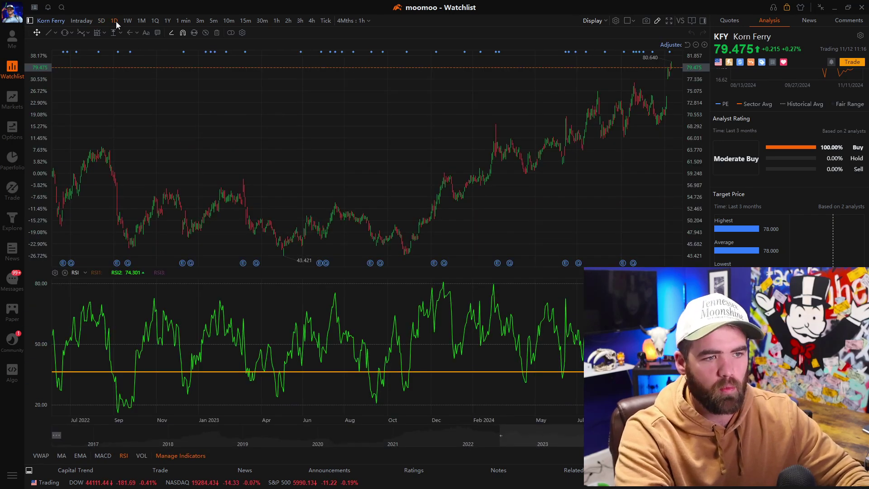
scroll(402, 253, "up", 5)
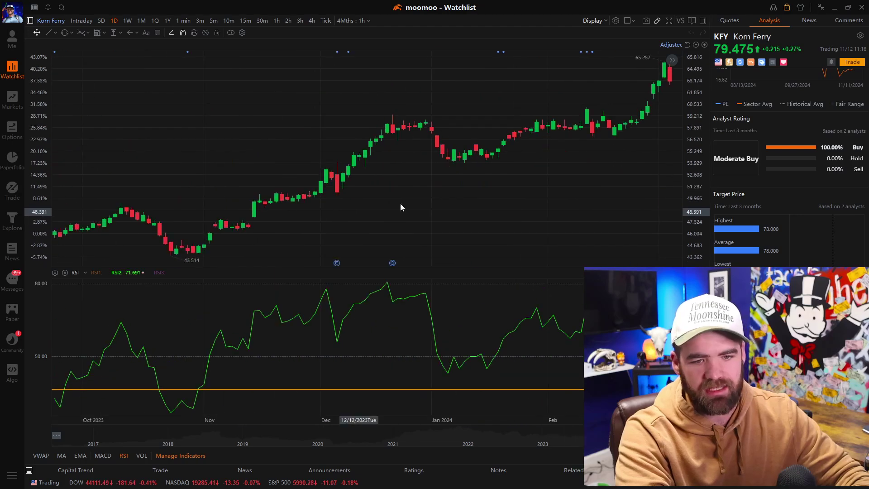
left_click_drag(400, 202, 487, 176)
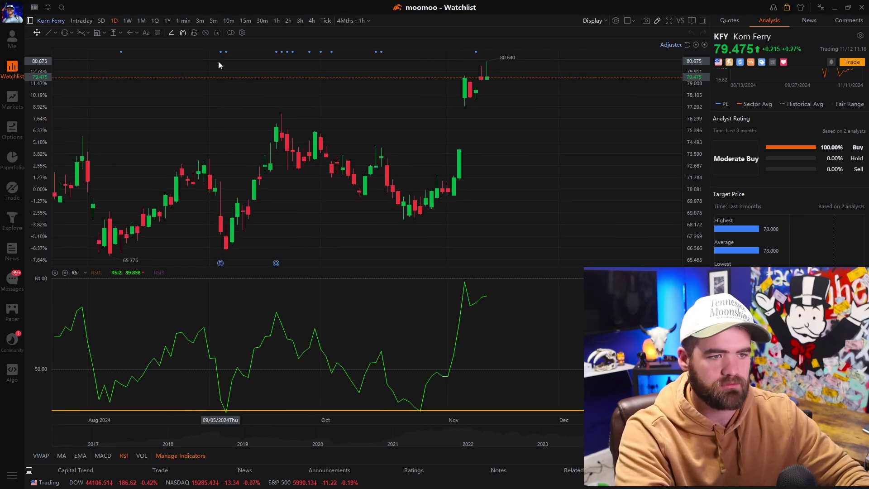
- Compare Korn Ferry's weekly, monthly, quarterly and yearly charts
left_click(127, 20)
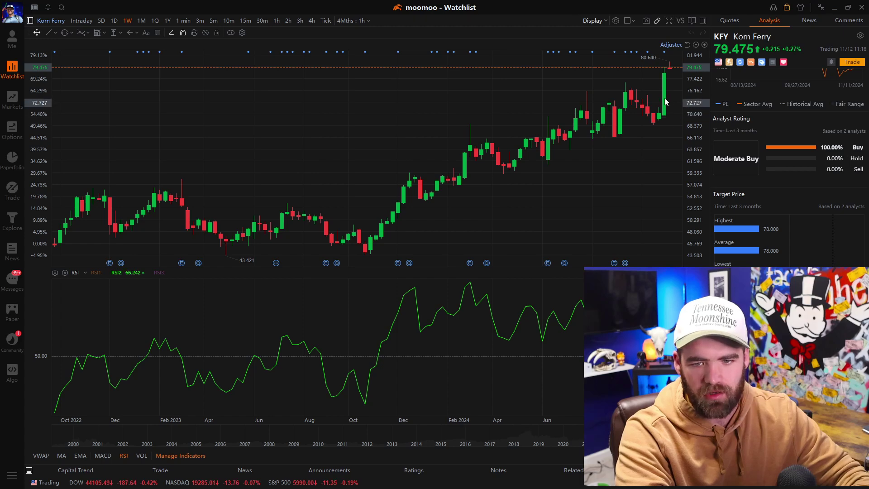
left_click(141, 22)
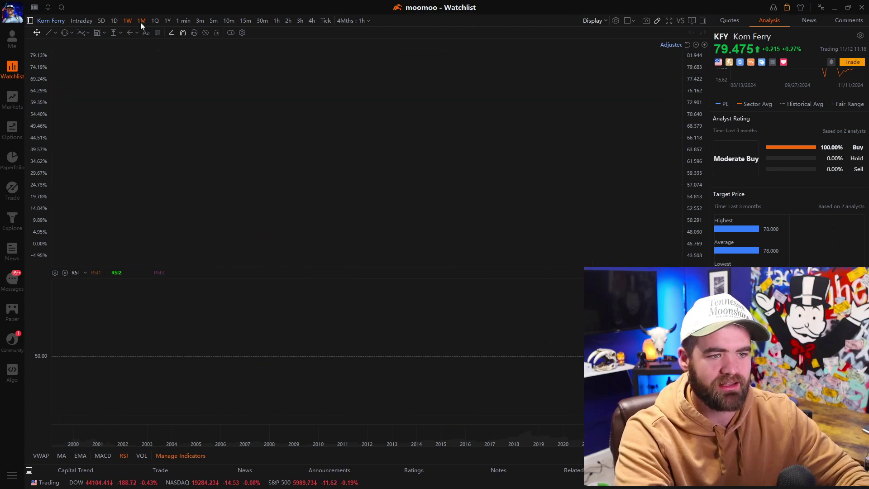
left_click(158, 20)
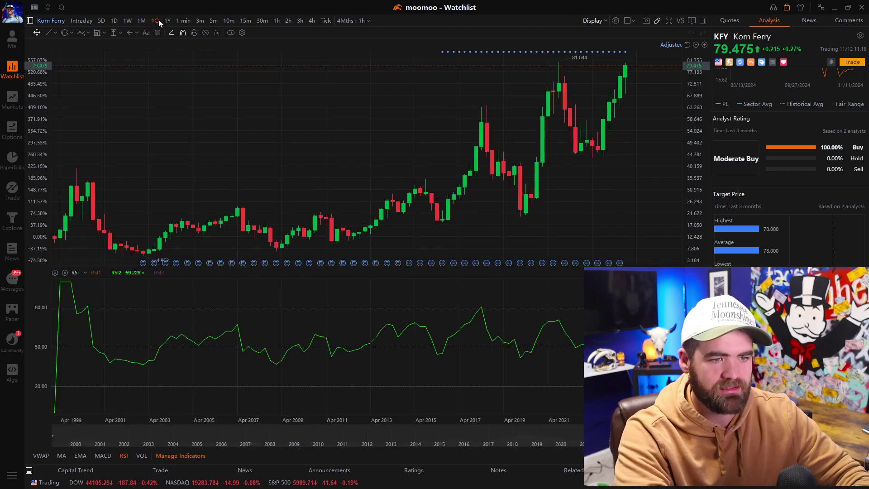
left_click(167, 21)
- View Korn Ferry's price on the 1, 3, 5, 10, 15 and 30-minute charts in turn
left_click(181, 21)
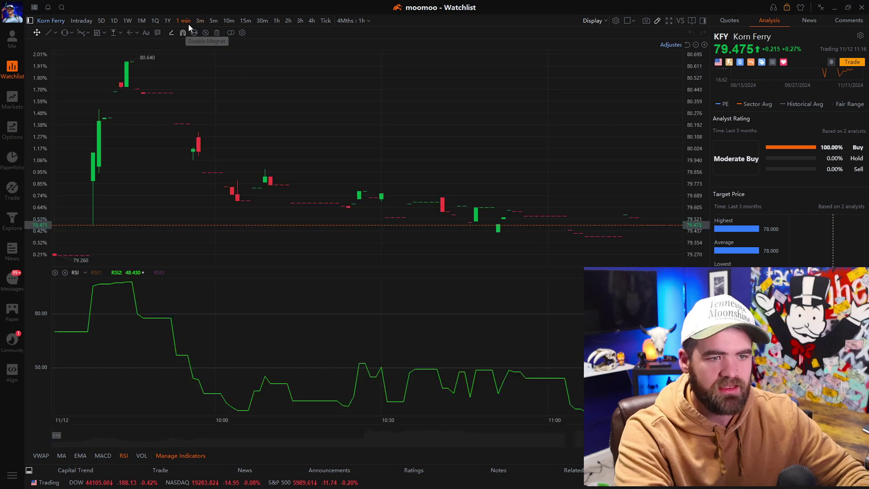
left_click(200, 21)
left_click(213, 21)
left_click(228, 21)
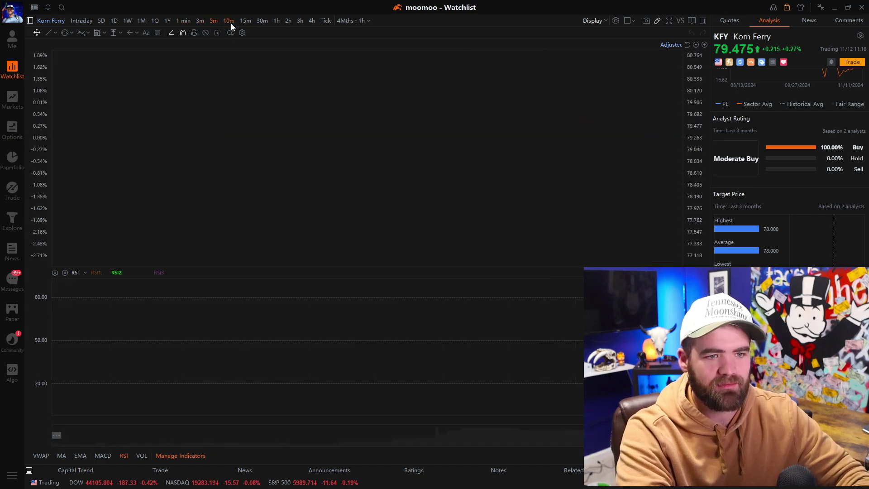
left_click(244, 22)
left_click(262, 22)
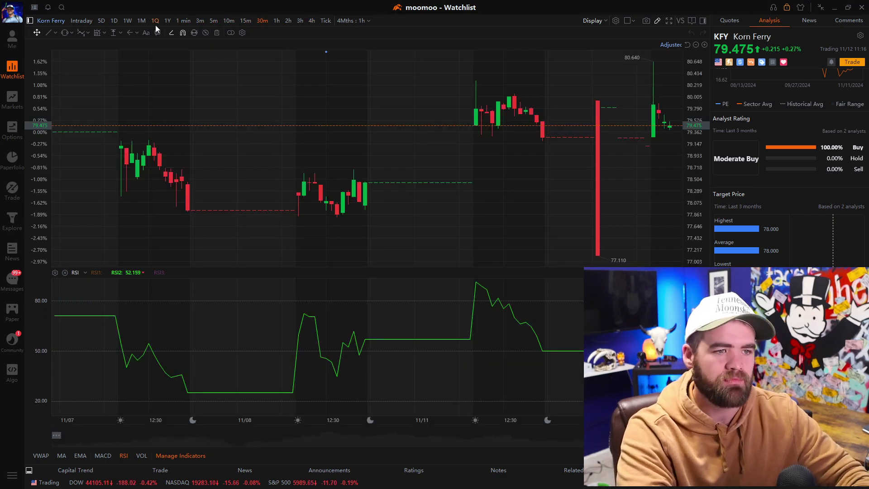
- Compare the daily, 1-hour, 1-minute and 15-minute charts, and select the descending trendline on the 15-minute chart
left_click(113, 21)
left_click(277, 22)
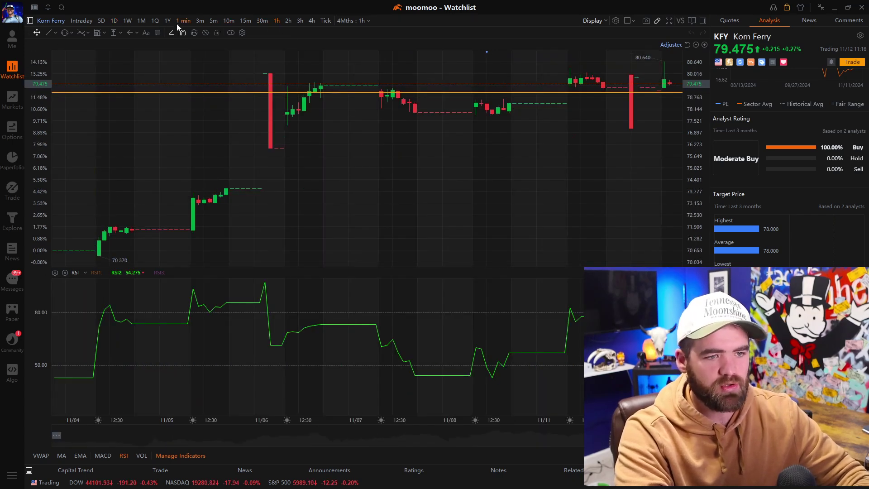
left_click(183, 21)
left_click(239, 22)
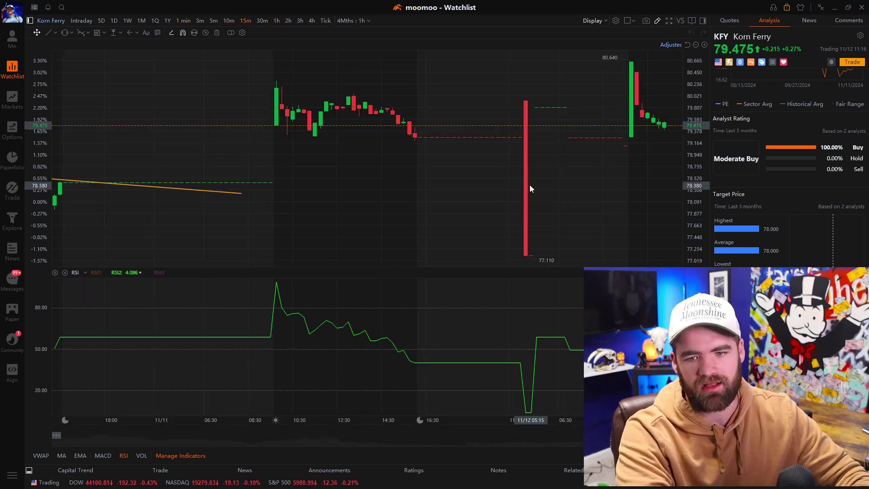
scroll(528, 181, "down", 5)
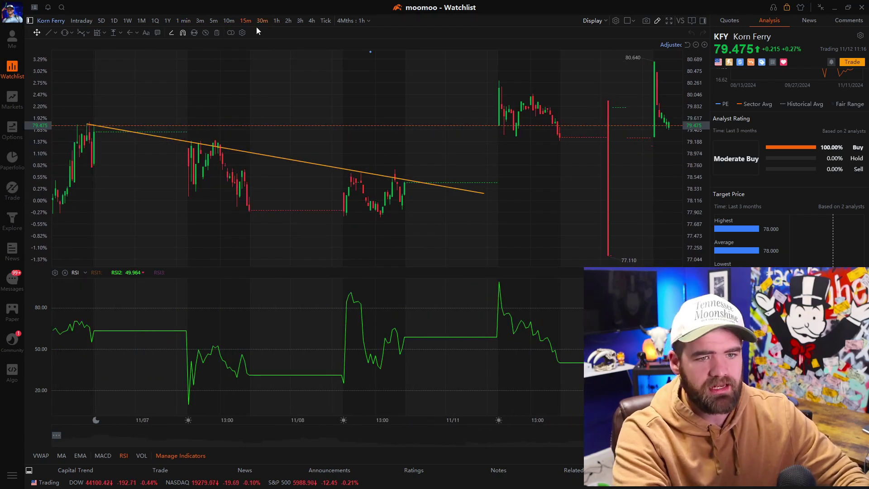
left_click(236, 150)
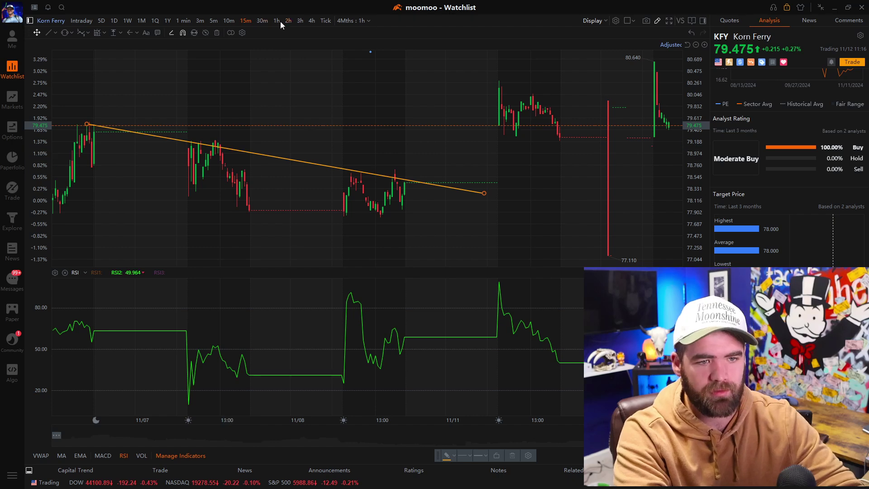
- Delete all lines drawn on Korn Ferry's 15-minute chart and switch back to the daily chart
left_click(217, 33)
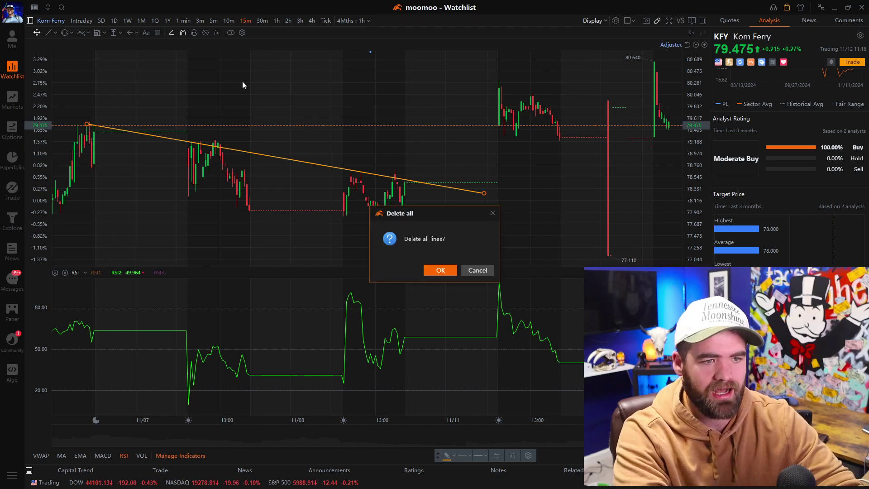
left_click(438, 271)
left_click(114, 20)
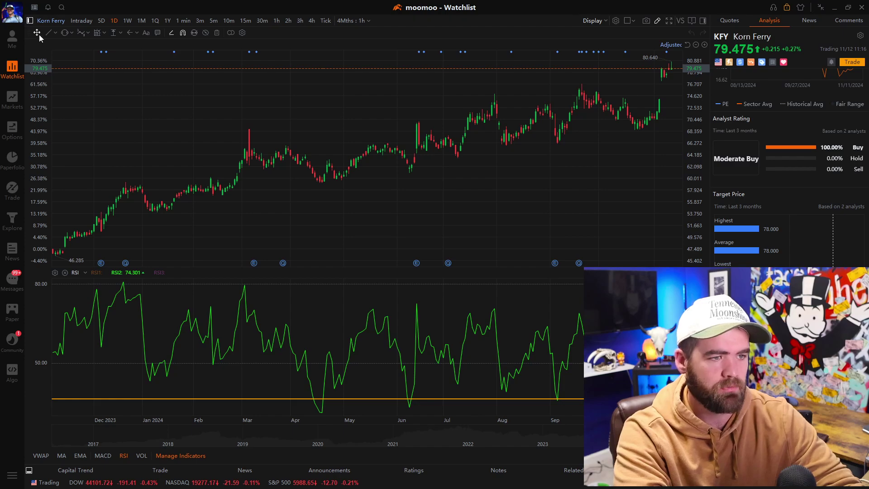
- Hide the stock's analysis side panel so the daily chart gets more width
left_click_drag(141, 92, 125, 64)
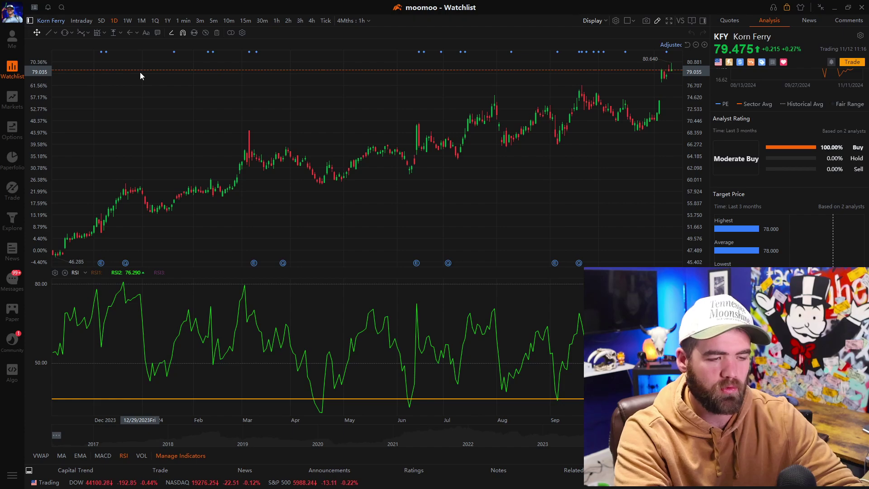
mouse_move(293, 91)
left_mouse_down()
mouse_move(202, 113)
mouse_move(402, 103)
mouse_move(305, 103)
left_mouse_up()
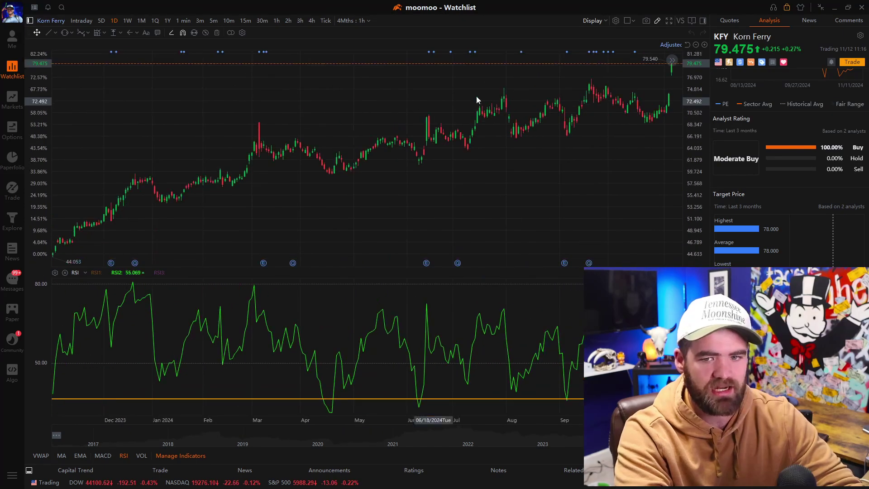
left_click(702, 21)
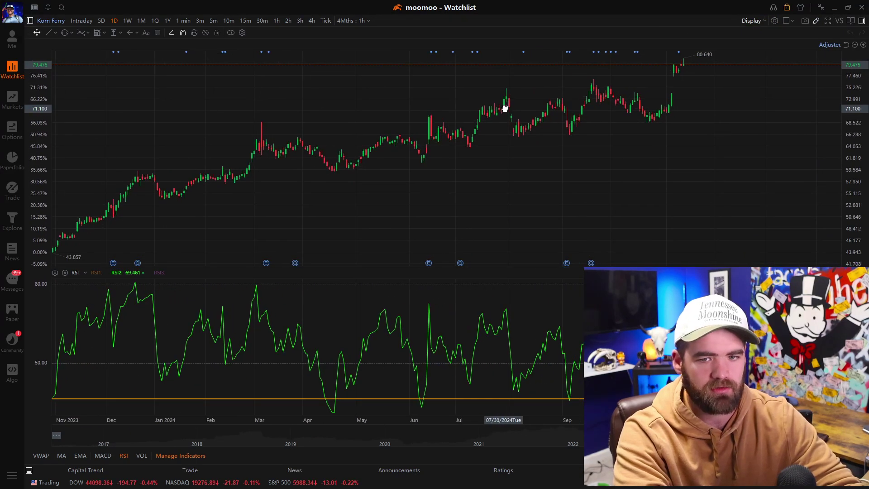
- Draw a Trend Line beneath the daily lows from December 2023 and extend it beyond the latest candles
left_click(54, 33)
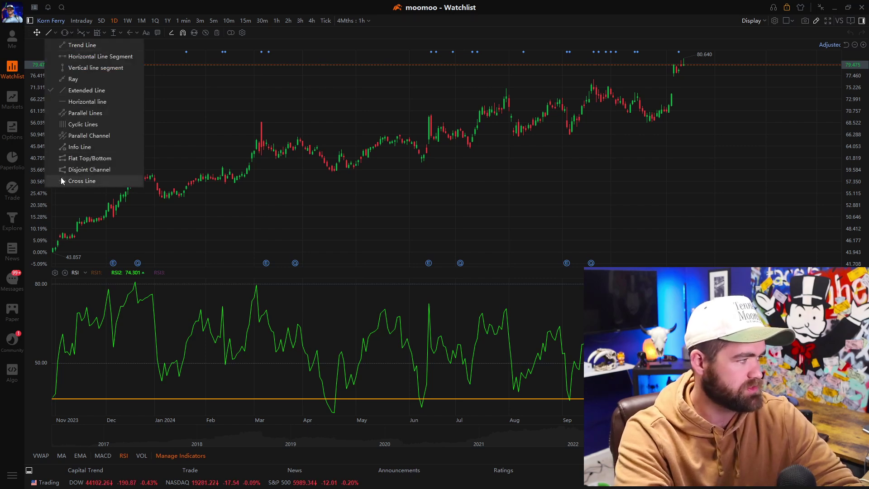
left_click(84, 45)
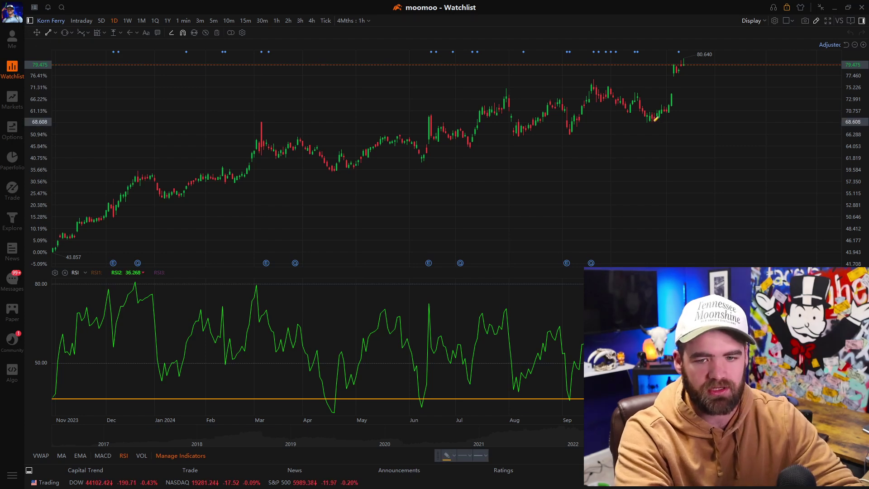
mouse_move(653, 120)
left_mouse_down()
mouse_move(387, 175)
mouse_move(148, 201)
left_mouse_up()
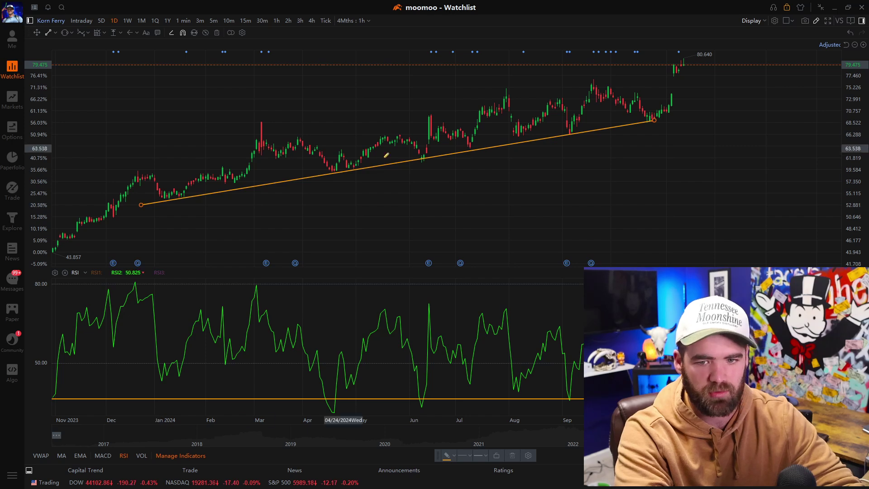
left_click(674, 127)
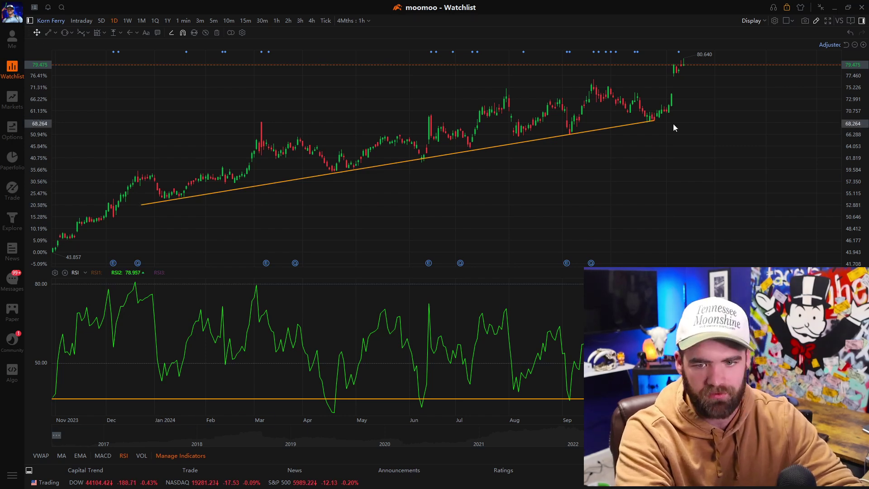
left_click_drag(649, 121, 771, 102)
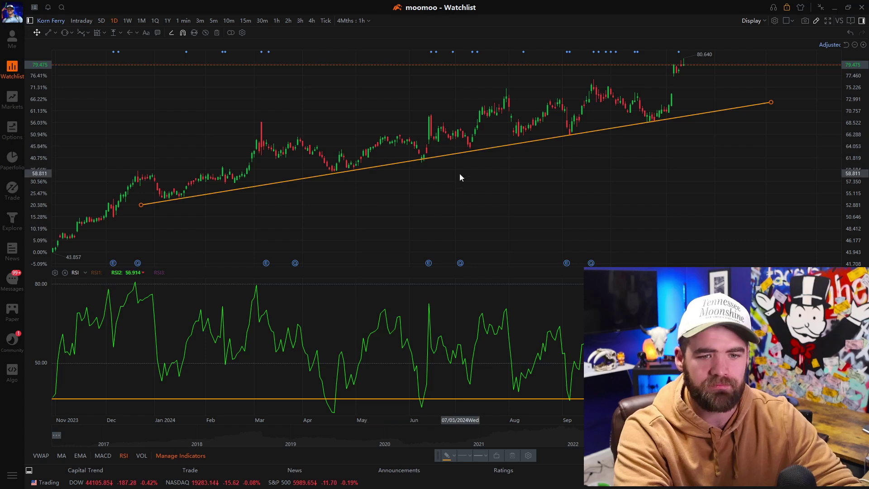
- Circle four points where price touches the trendline: the mid-April, June, early-September and October lows
left_click(63, 34)
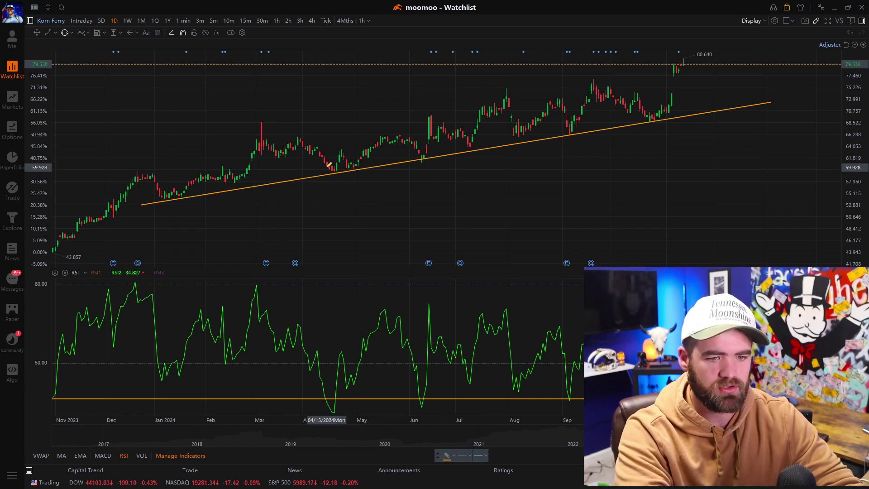
left_click(432, 155)
left_click(447, 155)
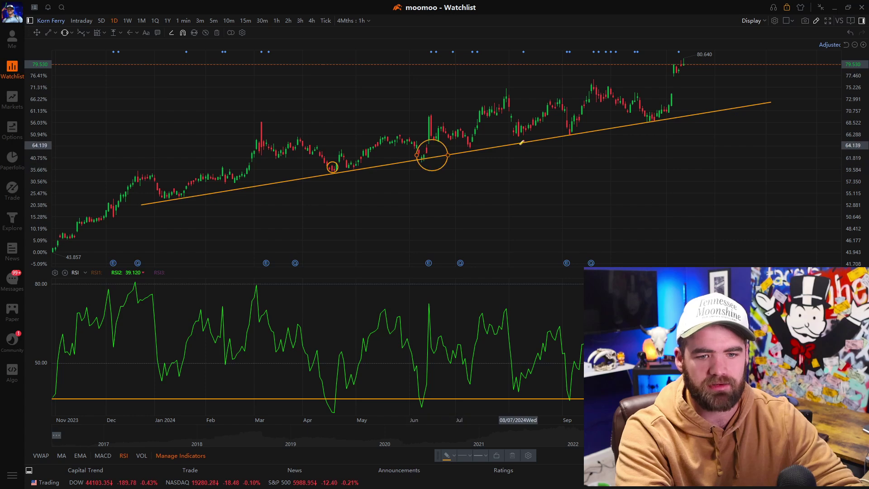
left_click(570, 134)
left_click(575, 134)
left_click(651, 116)
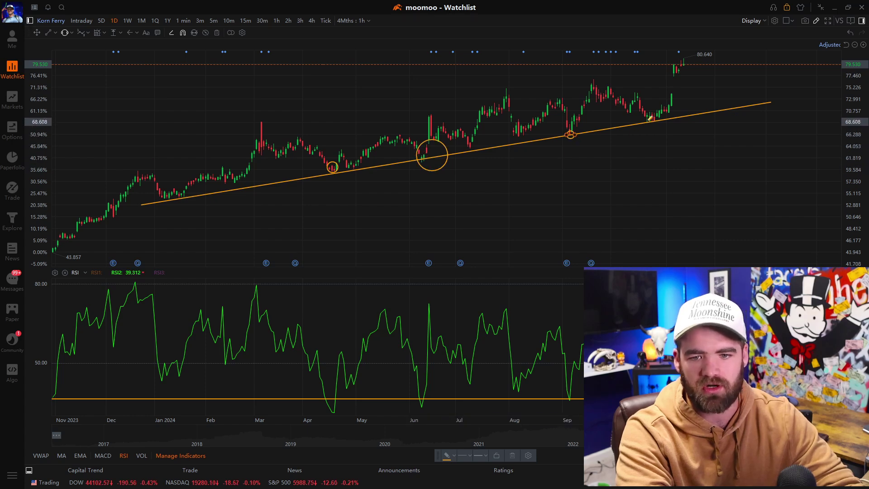
left_click(656, 116)
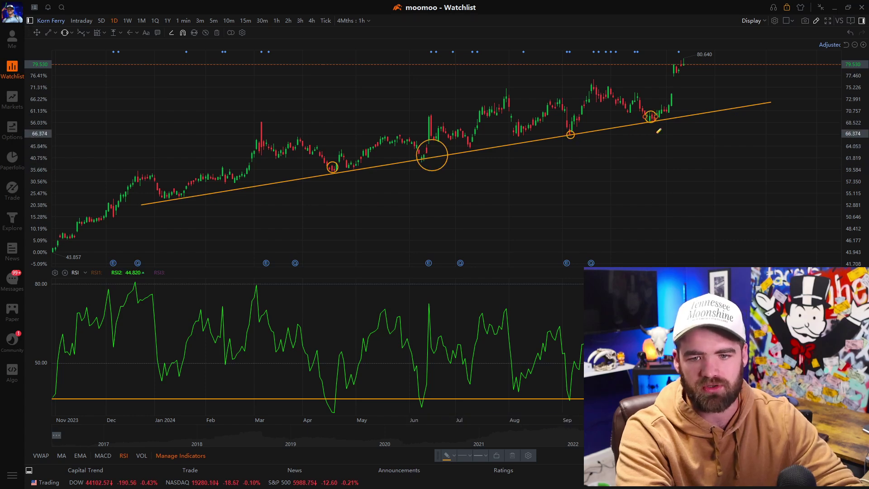
- Delete all drawings from the daily chart, including the trendline, the circles and the horizontal RSI line
left_click(216, 33)
left_click(434, 269)
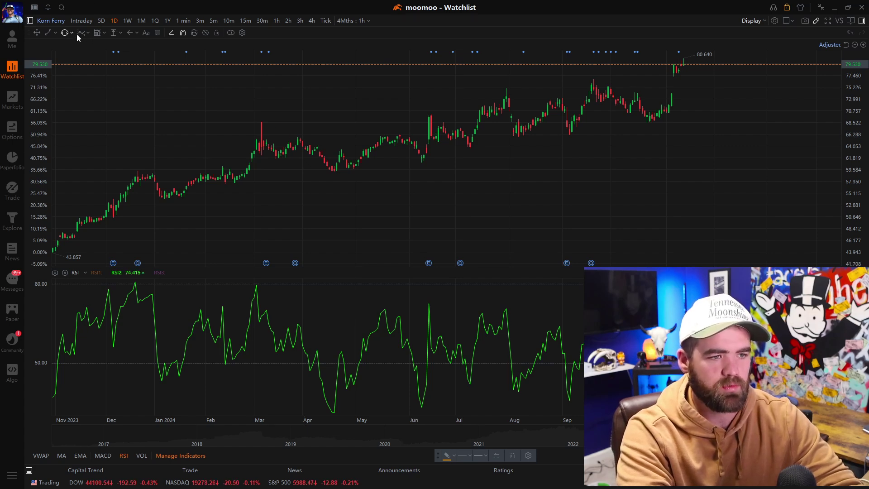
- Draw a 3 Waves pattern from the early-September low through the following high and low to the latest peak, and delete it
left_click(88, 33)
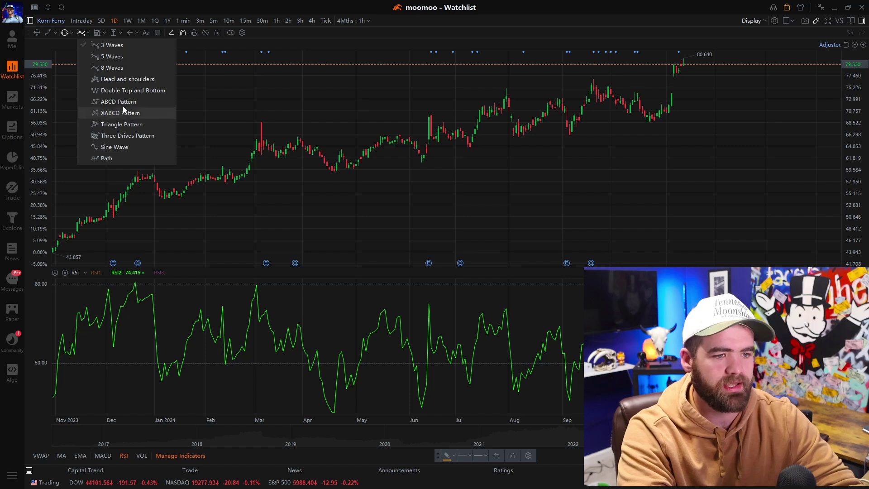
left_click(128, 46)
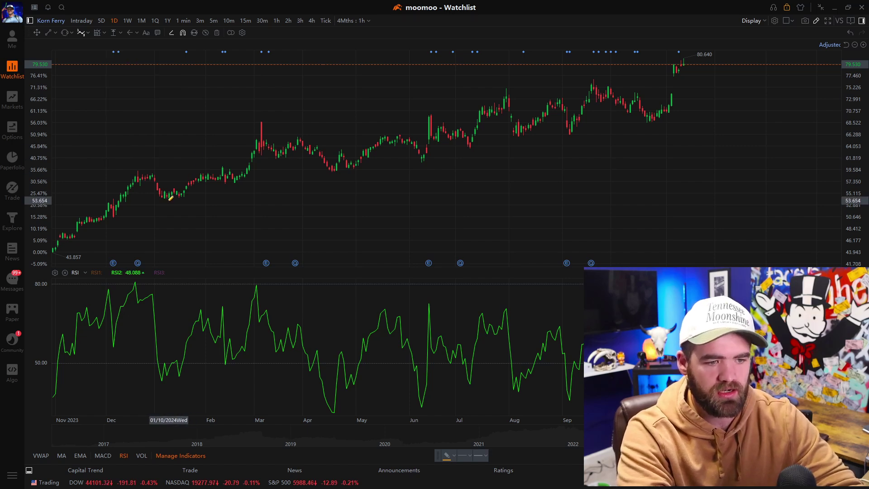
left_click(570, 133)
left_click(654, 120)
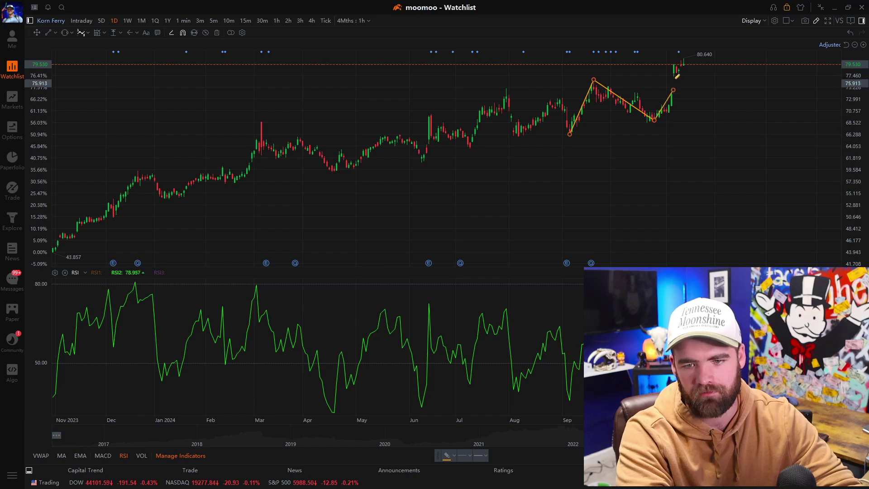
left_click(680, 55)
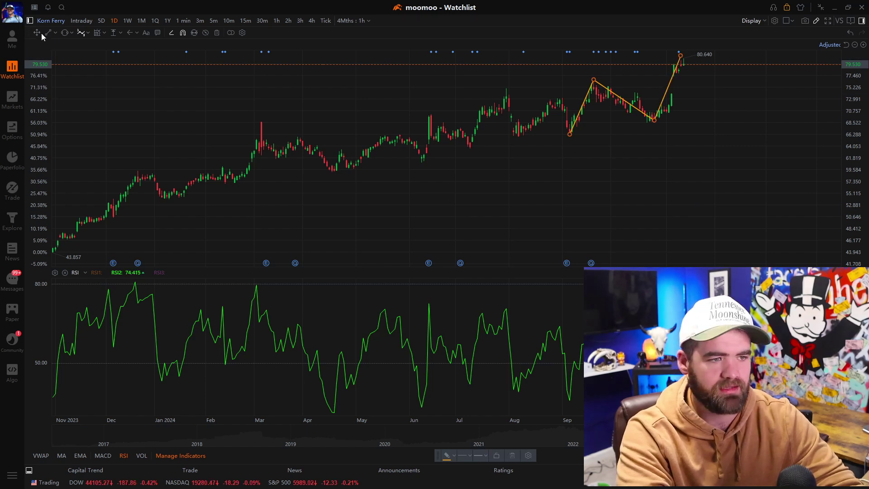
left_click(217, 33)
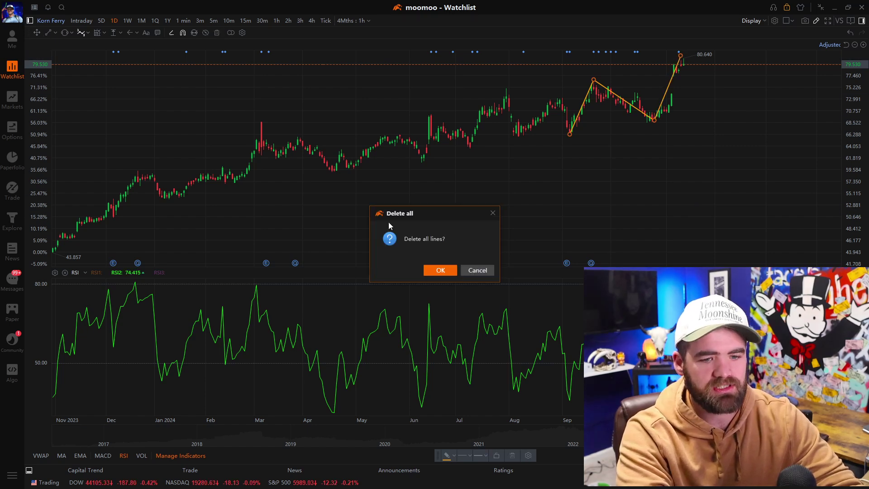
left_click(439, 270)
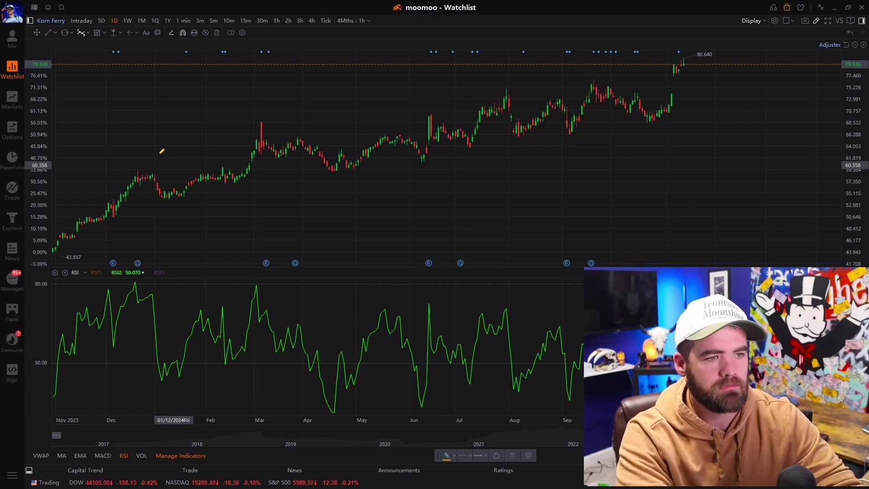
- Draw Speed Lines running back from the early-September low across the earlier candles, and delete them
left_click(104, 33)
left_click(114, 46)
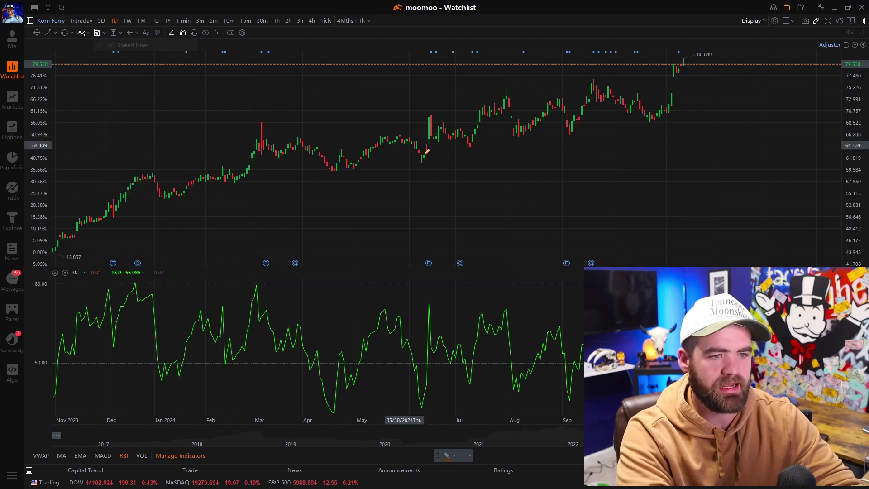
left_click(570, 133)
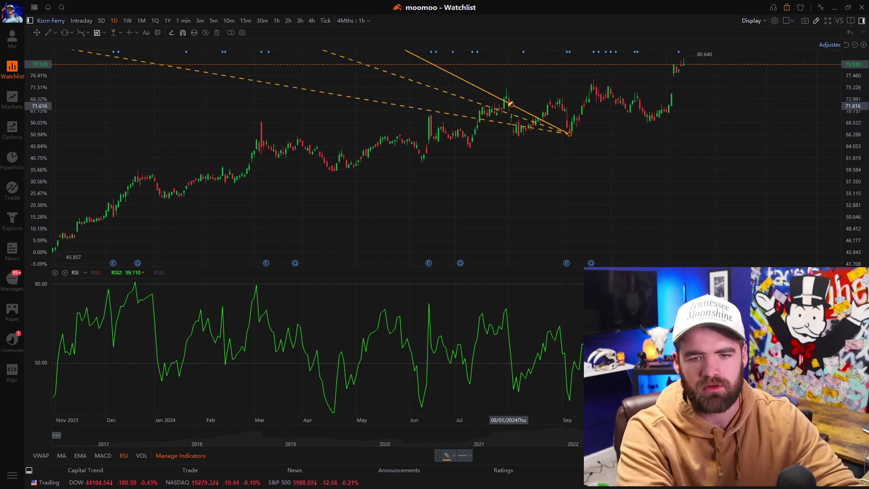
left_click(460, 120)
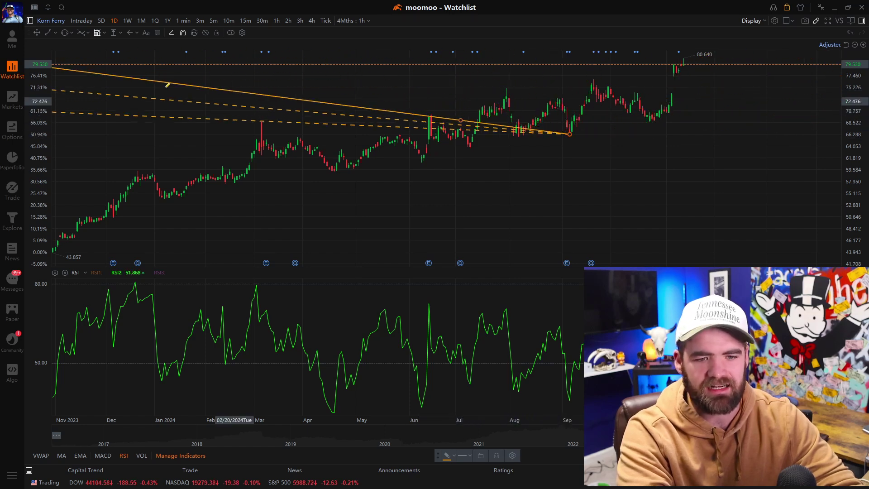
left_click(217, 33)
left_click(441, 270)
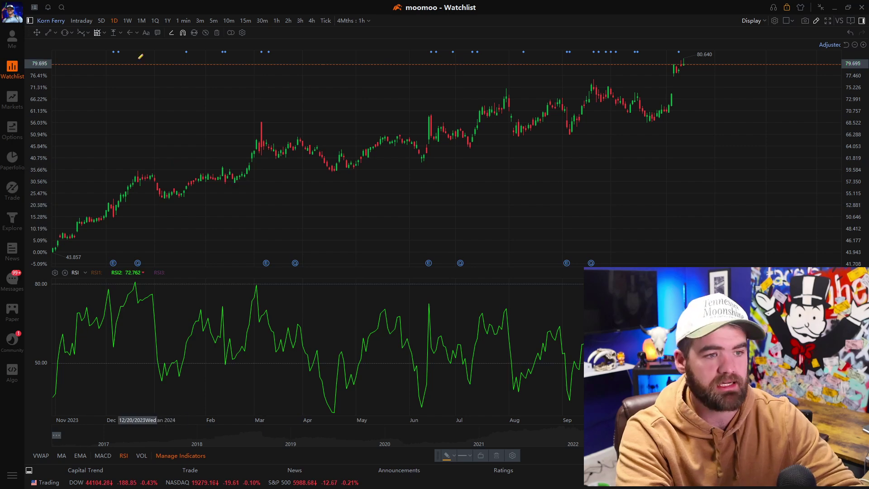
- Choose the Long Position tool for marking a trade on the daily chart's recent candles
left_click(115, 37)
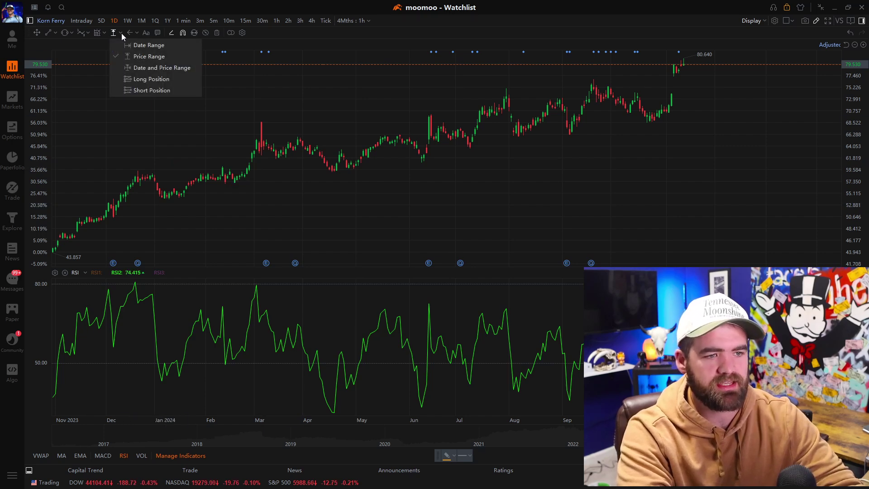
left_click(136, 79)
scroll(570, 188, "up", 8)
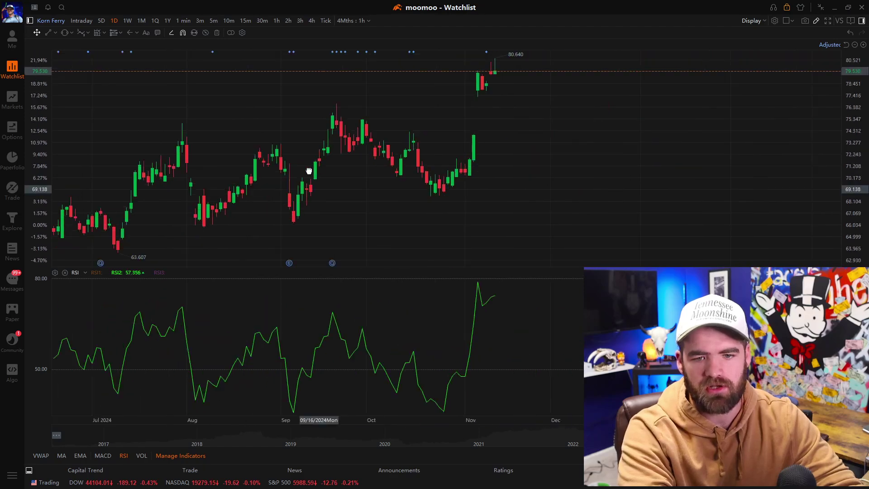
left_click_drag(326, 207, 428, 135)
right_click(384, 172)
right_click(341, 141)
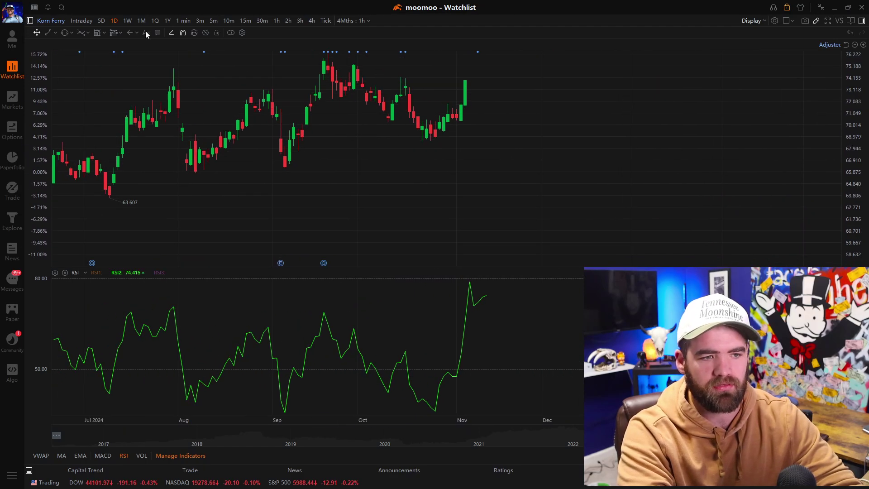
left_click(113, 33)
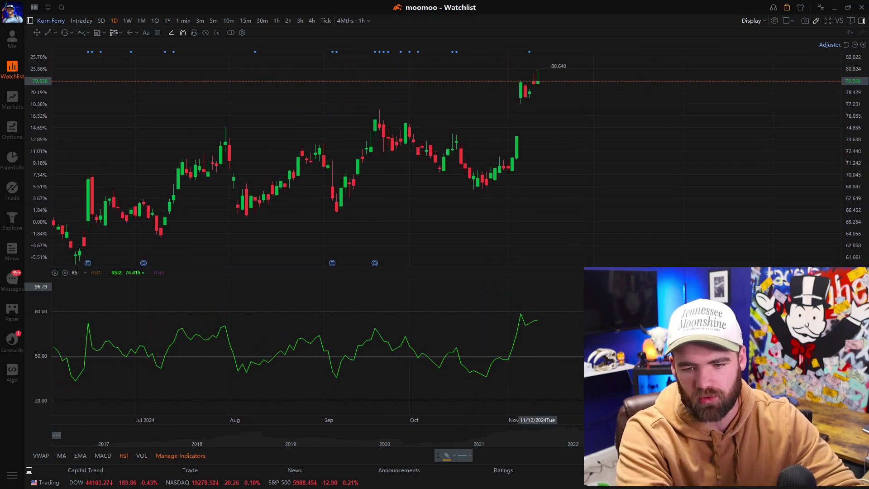
left_click(734, 266)
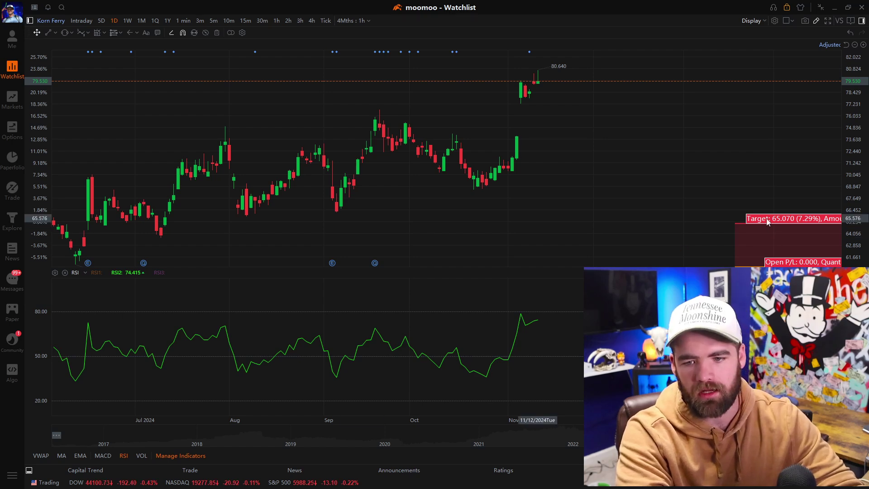
key("Escape")
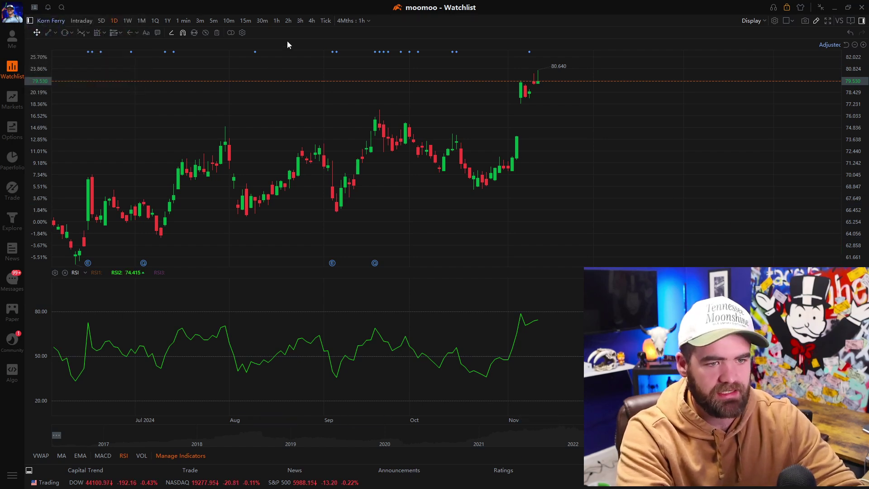
- Place a Long Position at the late-October low, with the target at 80.640 and the stop at about 66.96
left_click(114, 33)
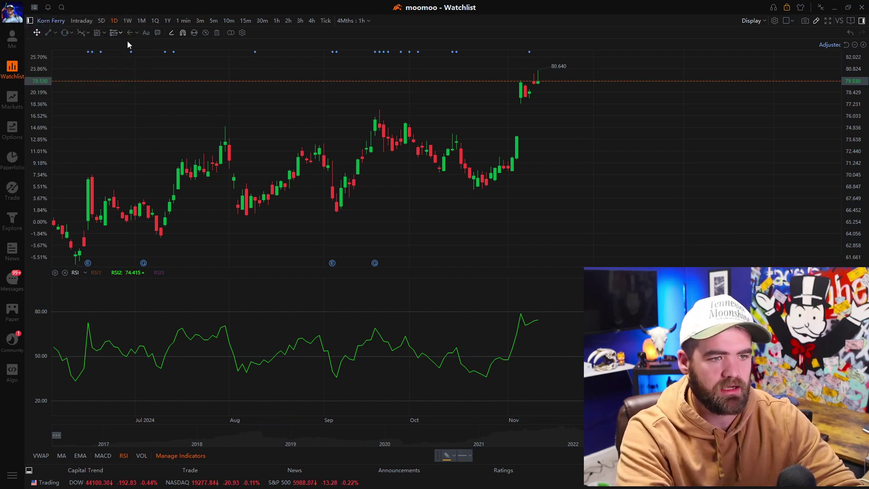
left_click(480, 188)
scroll(408, 132, "up", 3)
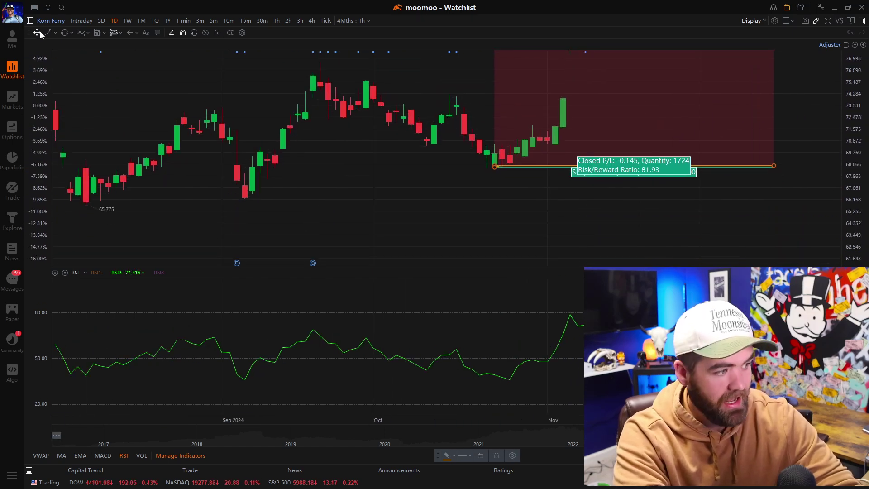
left_click(501, 168)
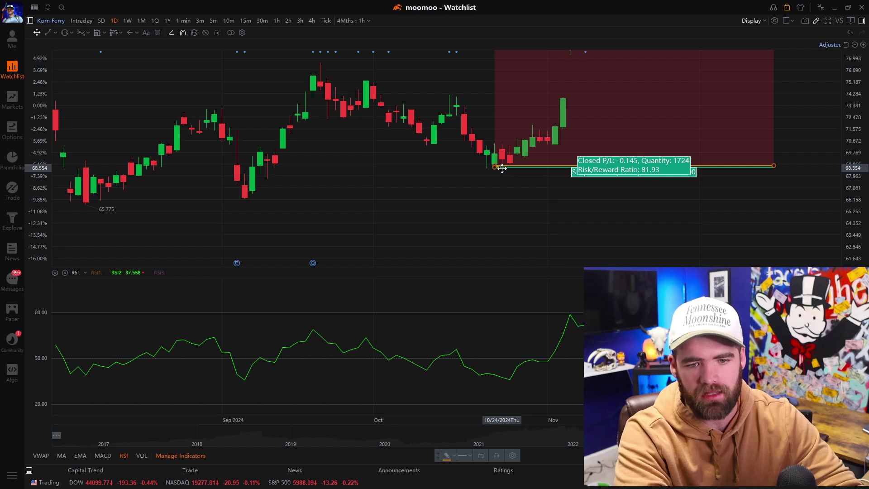
left_click_drag(495, 172, 498, 188)
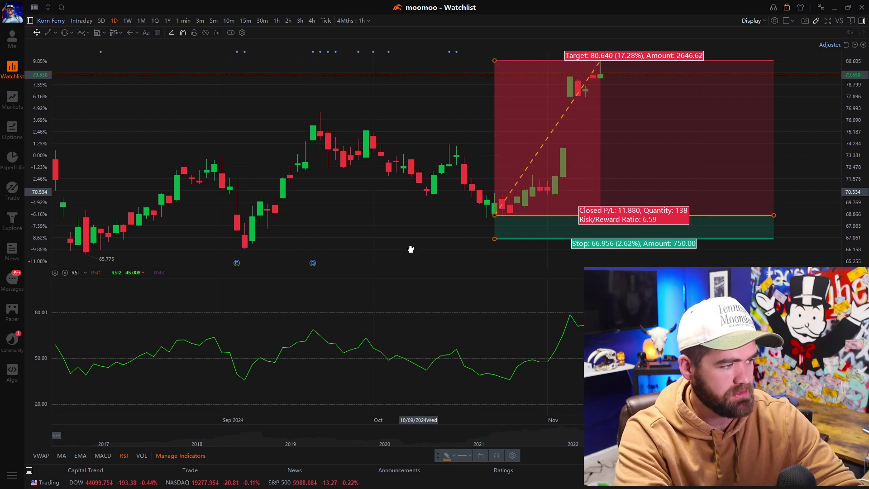
- Switch to the browser's Trade Return Calculator and enter a start balance of 500 and 52 as the number of trades
scroll(588, 149, "down", 5)
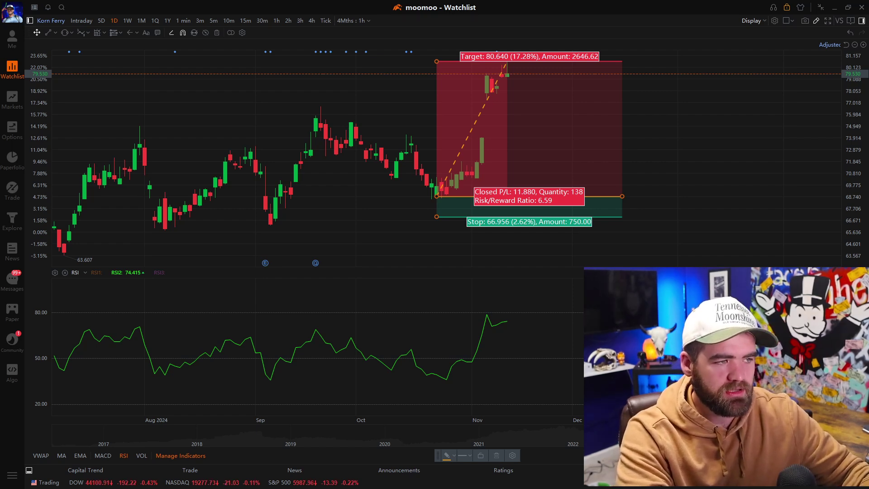
key("alt+Tab")
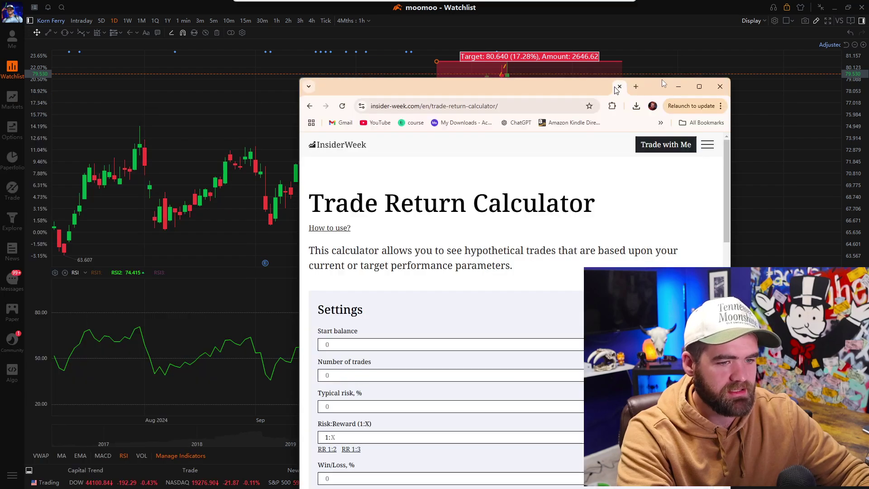
mouse_move(575, 41)
left_mouse_down()
mouse_move(548, 70)
mouse_move(485, 300)
left_mouse_up()
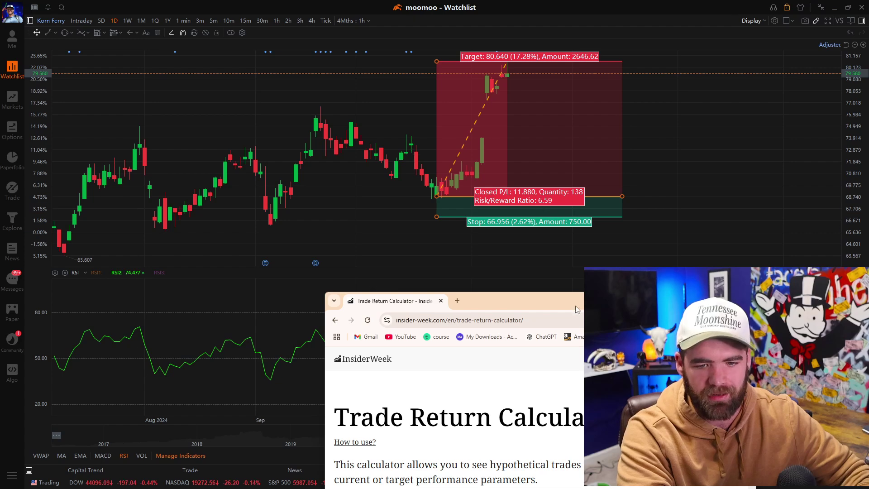
left_click_drag(576, 309, 674, 45)
scroll(513, 204, "down", 2)
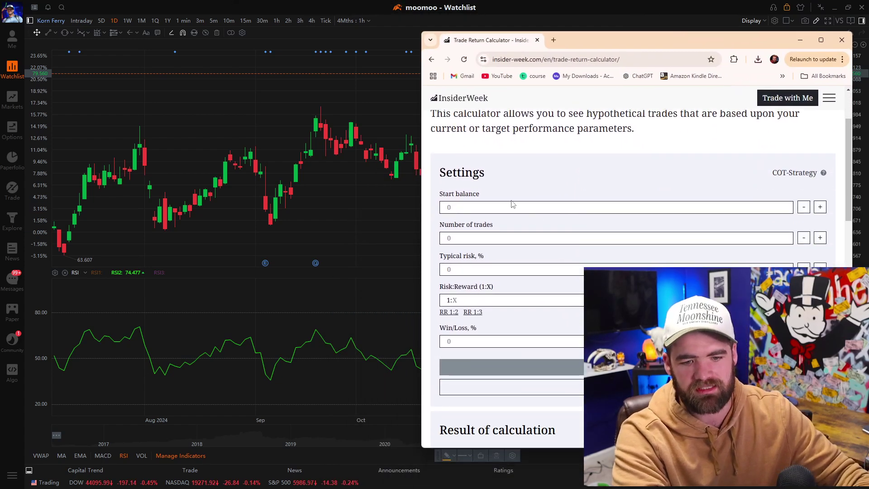
type("00")
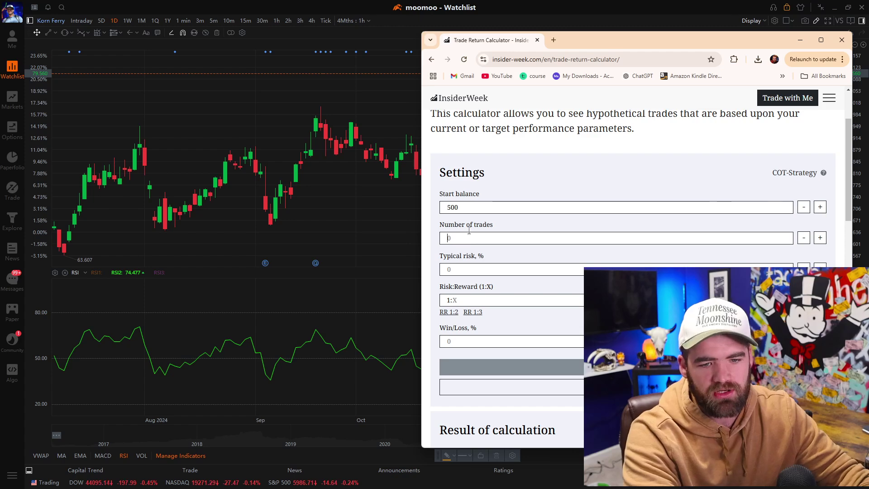
type("52")
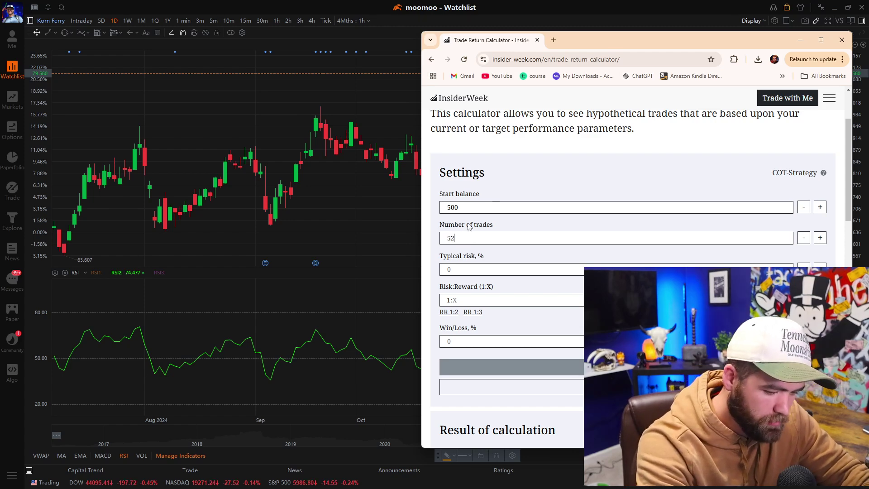
- Set the typical risk to 3%, risk:reward to 1:6 and win/loss to 40%, then calculate and review the result
mouse_move(565, 42)
left_mouse_down()
mouse_move(444, 356)
mouse_move(603, 163)
mouse_move(571, 238)
mouse_move(576, 32)
left_mouse_up()
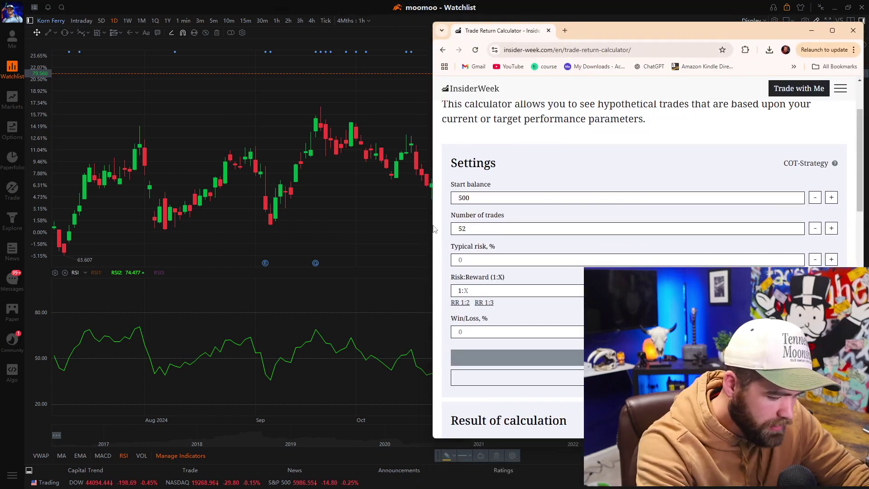
type("3")
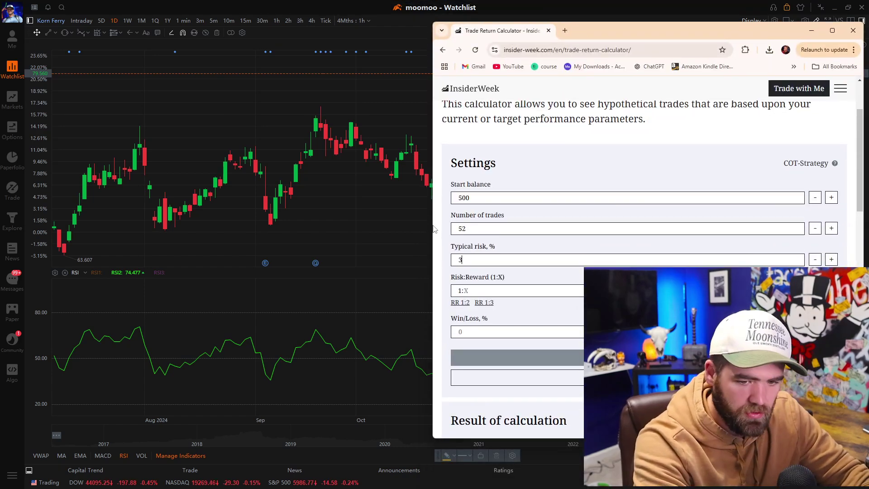
left_click(473, 286)
type("6")
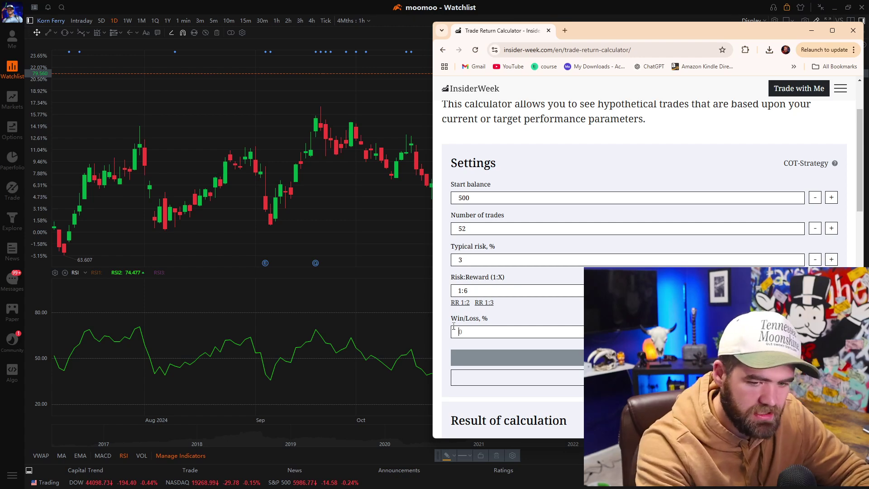
type("40")
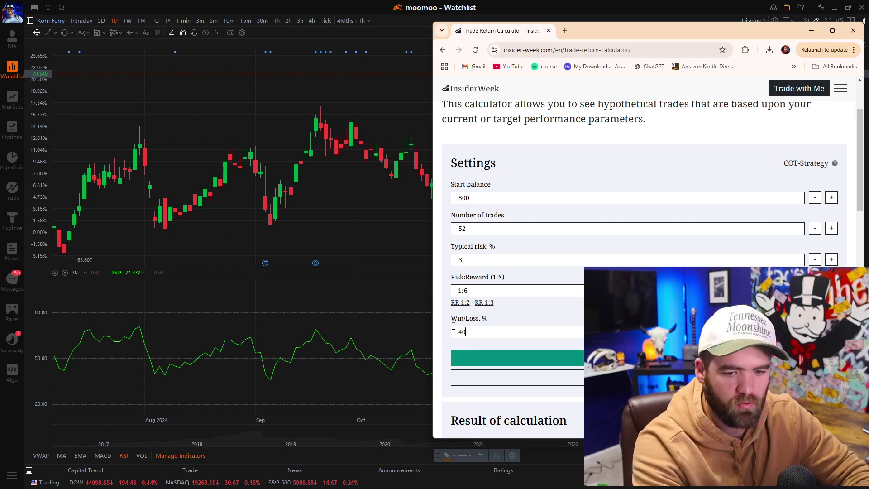
scroll(837, 197, "down", 4)
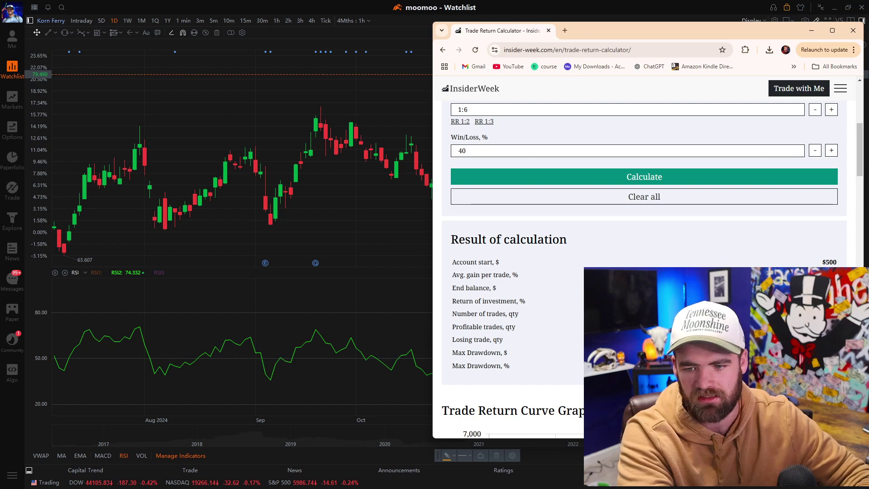
scroll(681, 236, "up", 5)
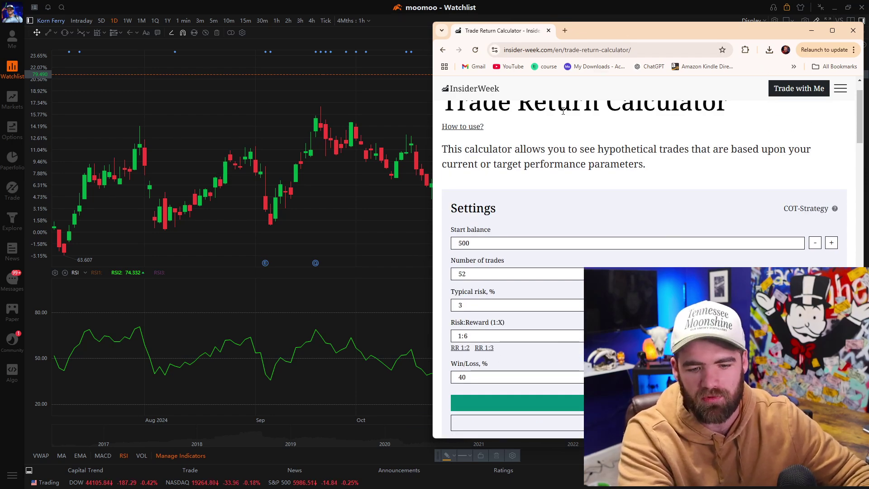
- Switch back to moomoo and delete the Long Position drawing from the daily chart
left_click_drag(641, 32, 136, 93)
left_click(281, 58)
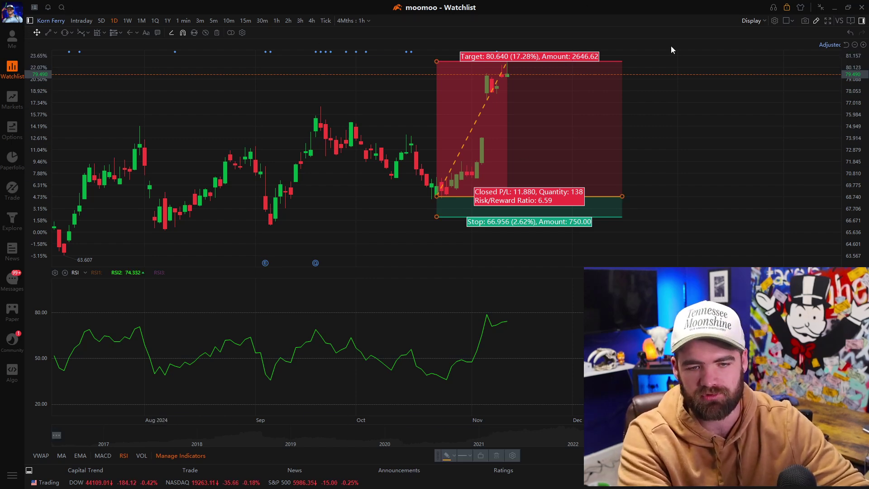
key("Delete")
left_click_drag(418, 203, 542, 204)
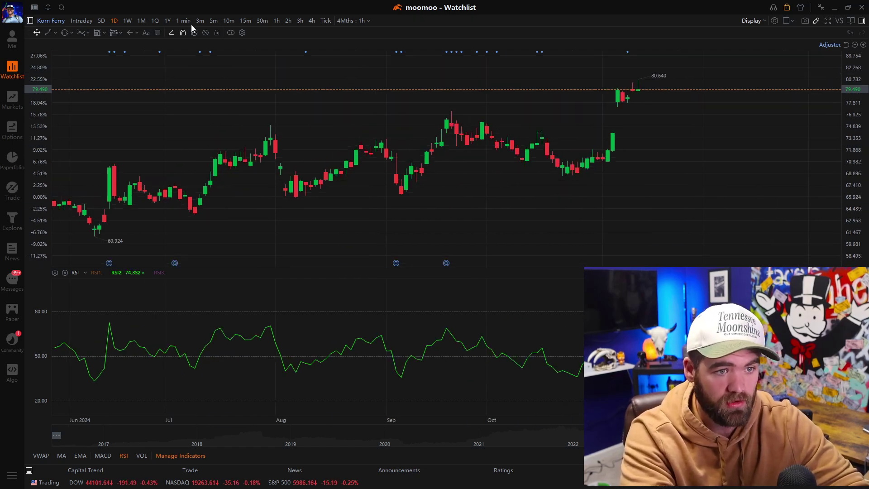
- Draw an arrow pointing up at the late-October candles from below, and undo it
left_click(129, 34)
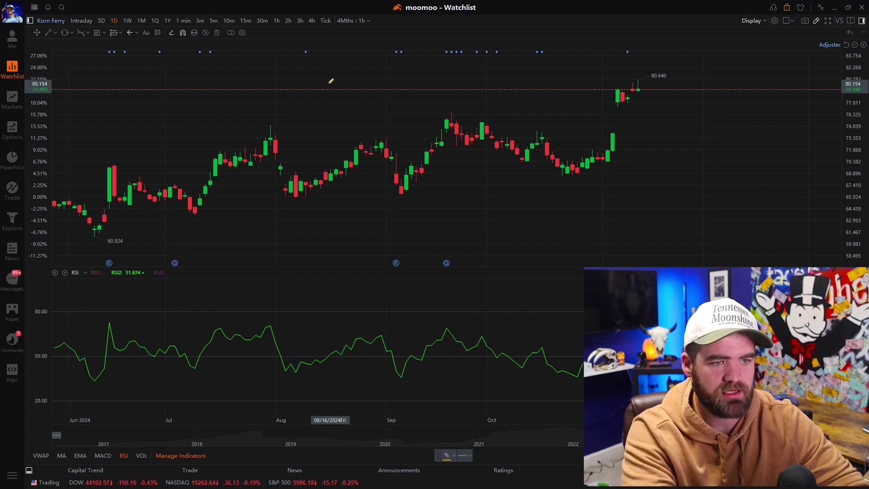
left_click_drag(619, 210, 598, 181)
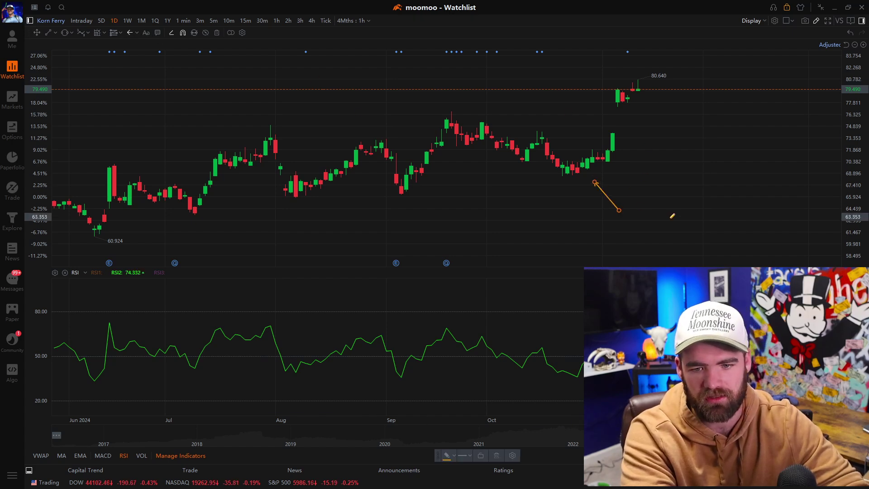
left_click(37, 33)
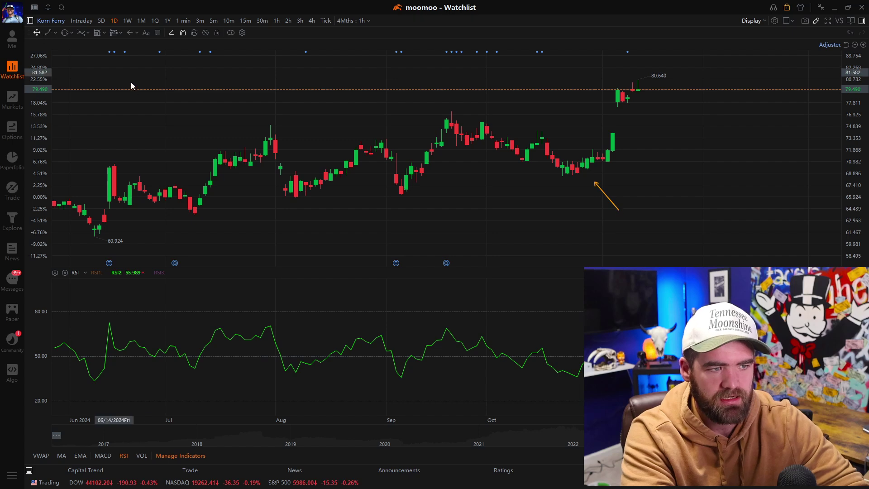
key("ctrl+z")
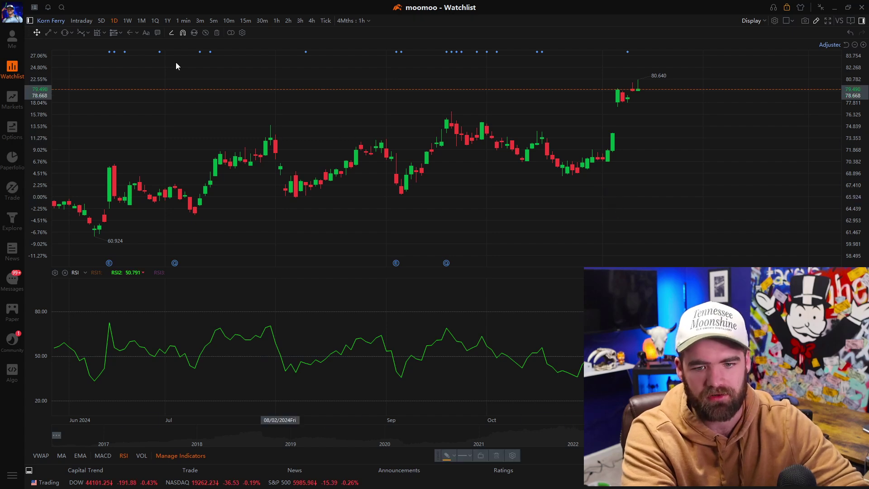
- Add a text note reading "support" just below the late-October candles, and delete it
left_click(145, 32)
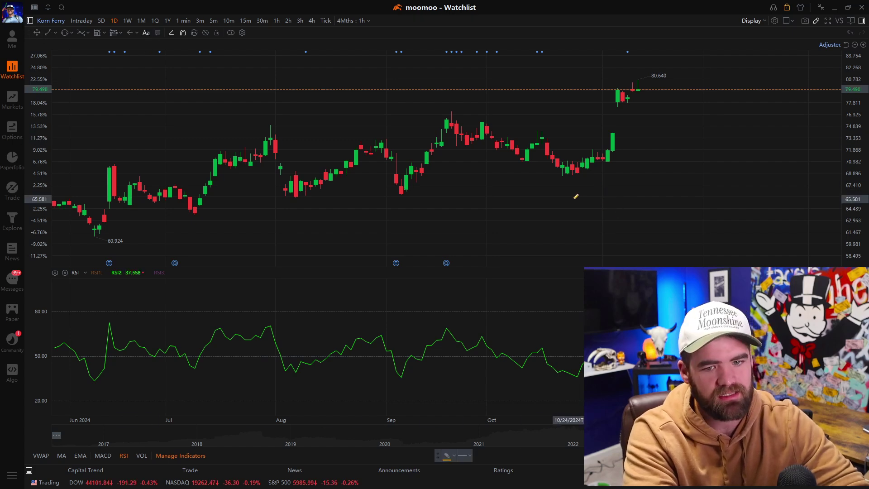
left_click(593, 175)
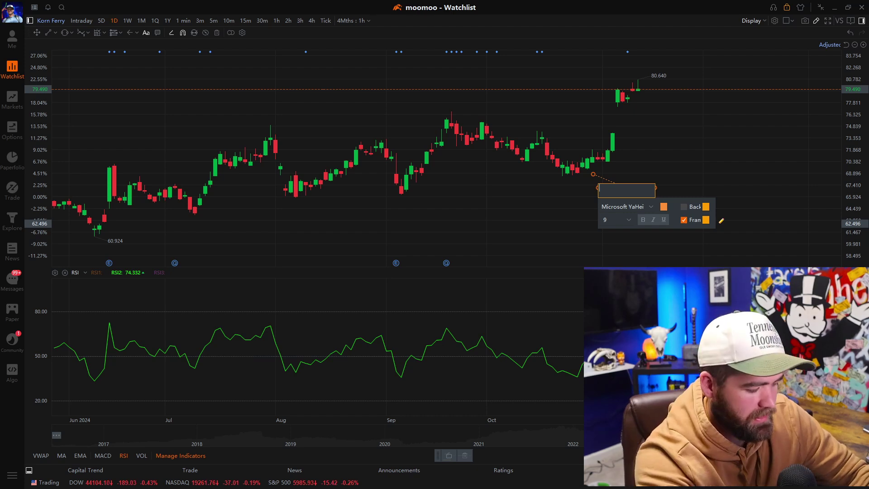
type("suppo")
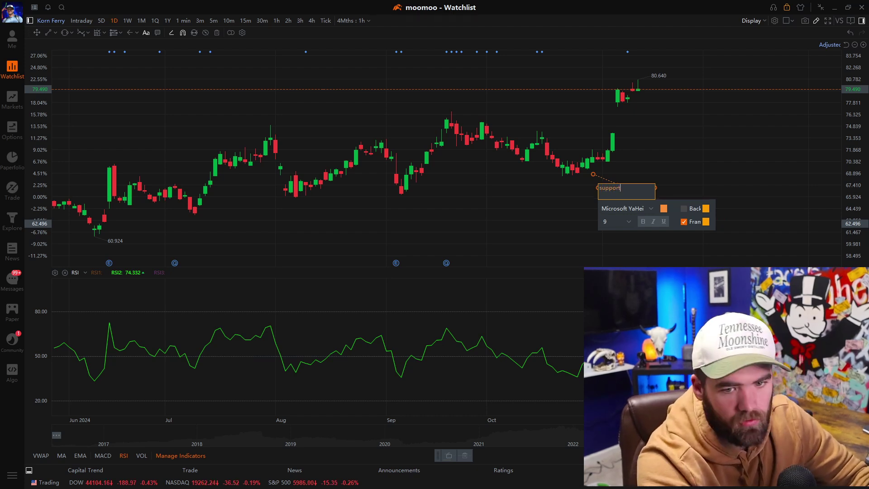
type("rt")
left_click(614, 207)
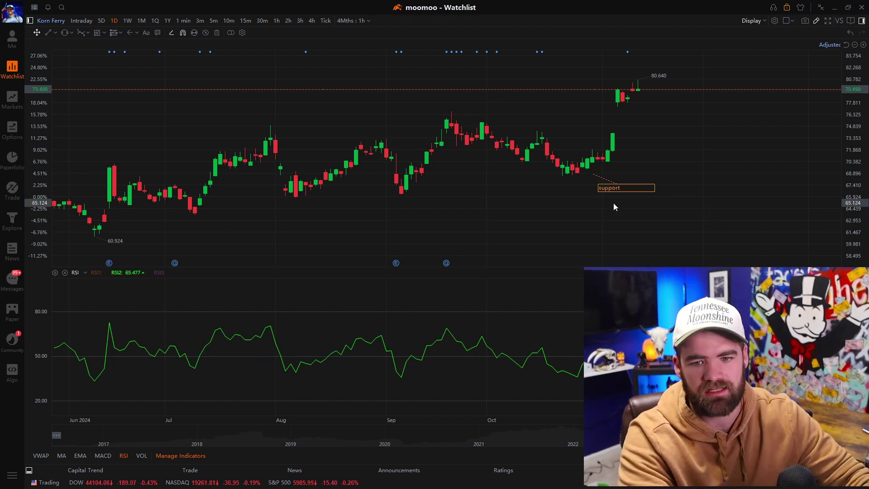
left_click(616, 188)
key("Delete")
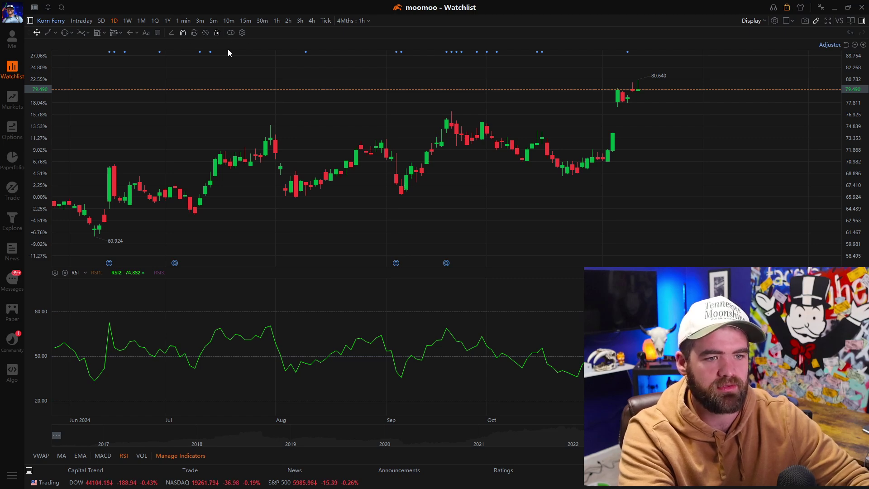
- Clear all drawings from the Korn Ferry chart, and check the Line Management window for remaining drawings
left_click(217, 33)
left_click(441, 270)
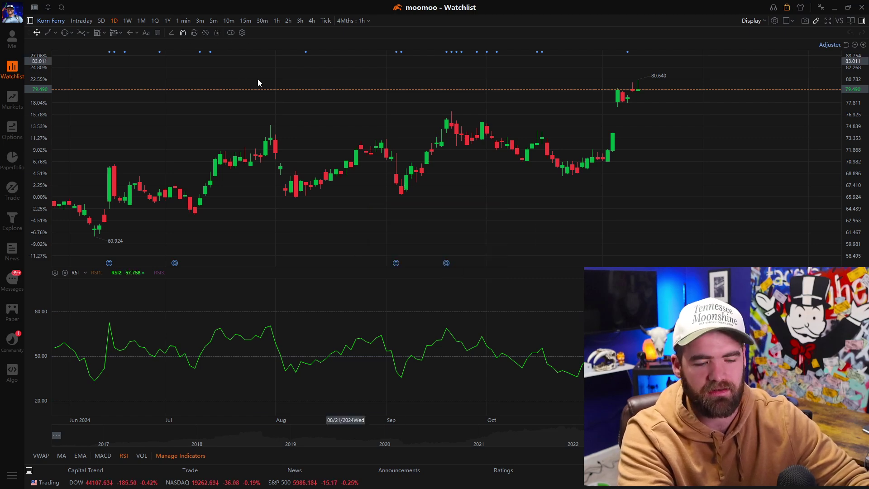
scroll(355, 217, "down", 3)
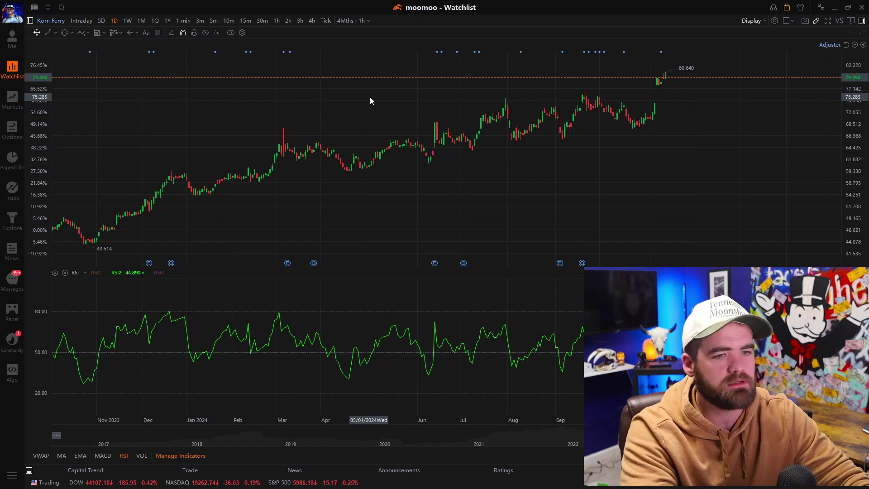
left_click(242, 32)
left_click_drag(147, 124, 279, 60)
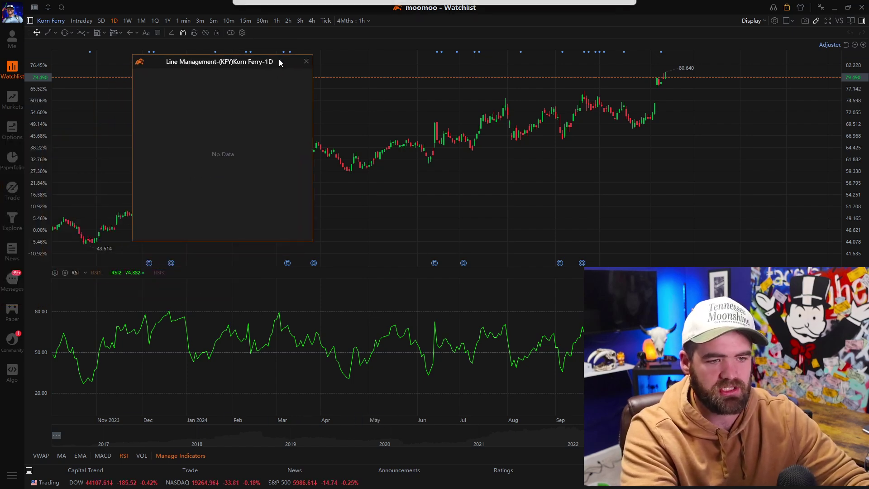
left_click(306, 60)
scroll(570, 93, "right", 3)
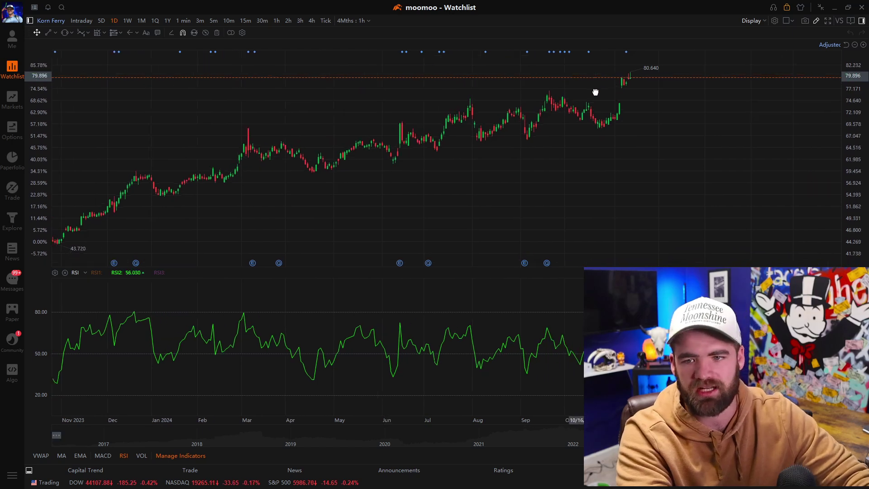
- Enable the Candlestick Pattern display option for the chart and check the display options
left_click(764, 20)
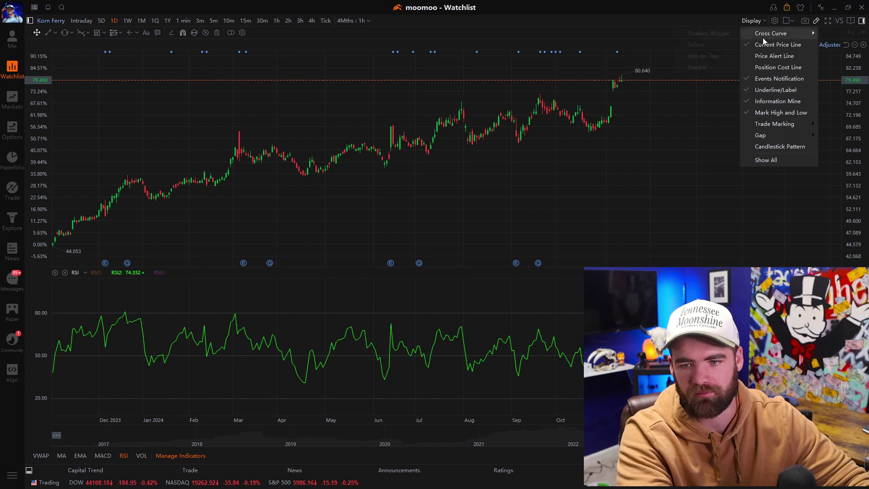
left_click(780, 148)
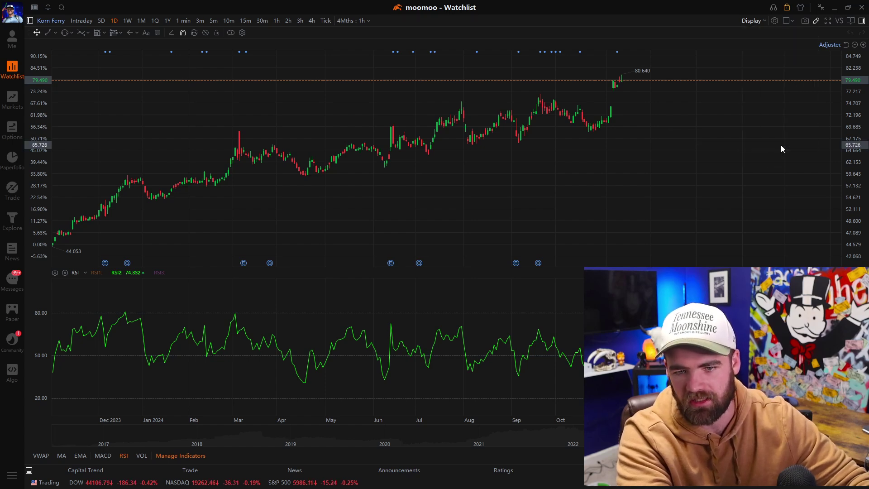
left_click(763, 20)
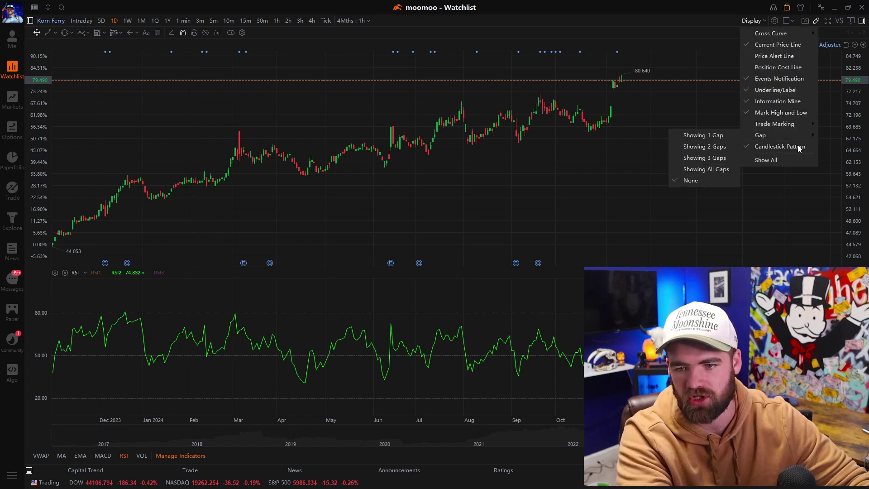
left_click(760, 20)
left_click(761, 20)
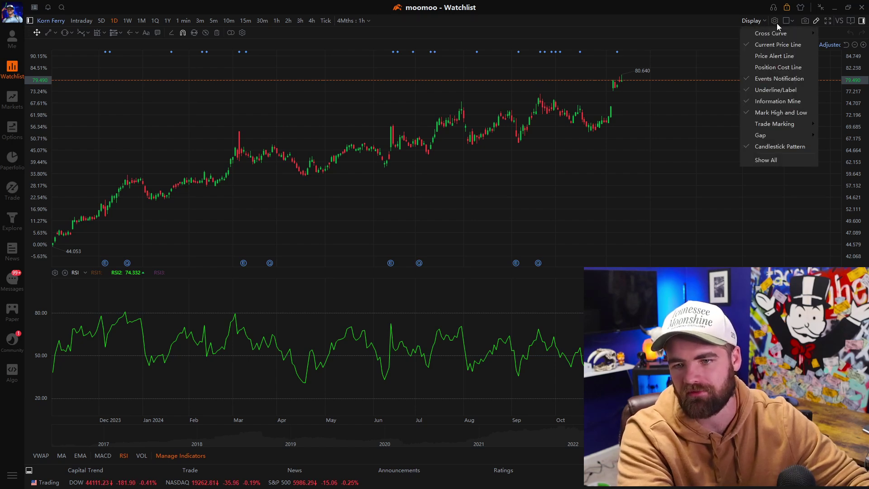
- Review the general settings, coordinate axis and indicator options in Chart Management
left_click(776, 21)
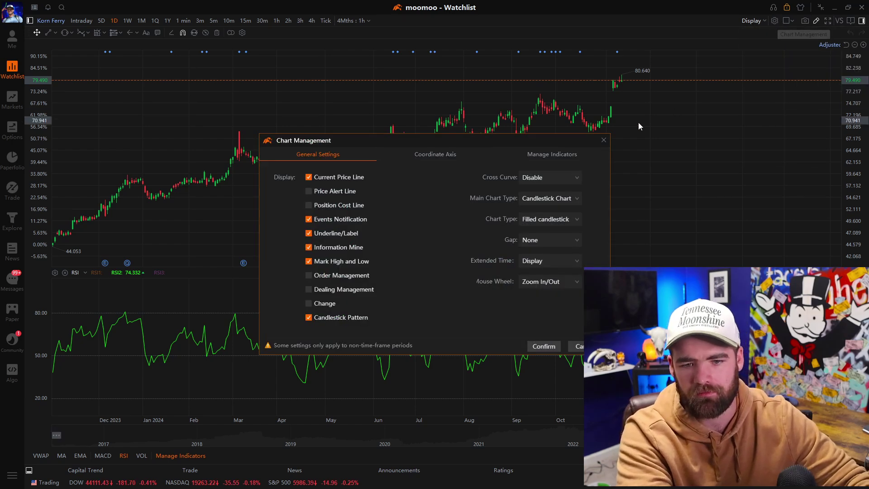
left_click_drag(575, 142, 675, 48)
left_click(519, 60)
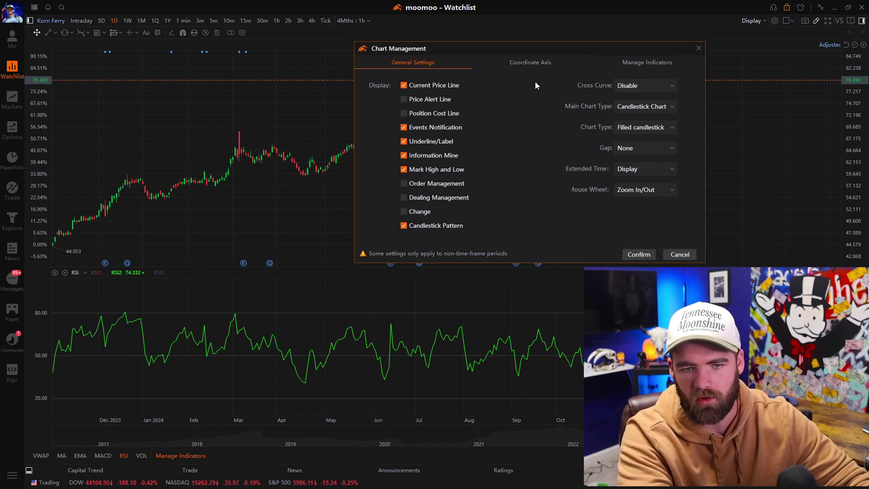
left_click(535, 62)
left_click(645, 62)
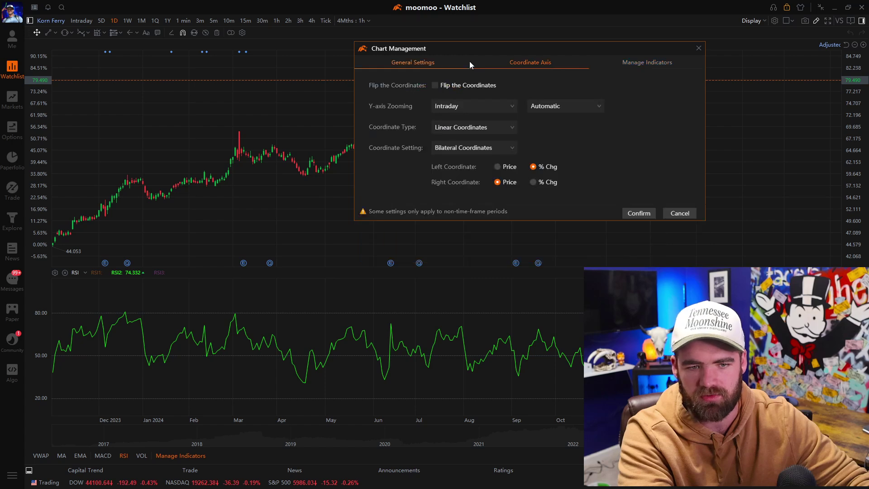
left_click(620, 63)
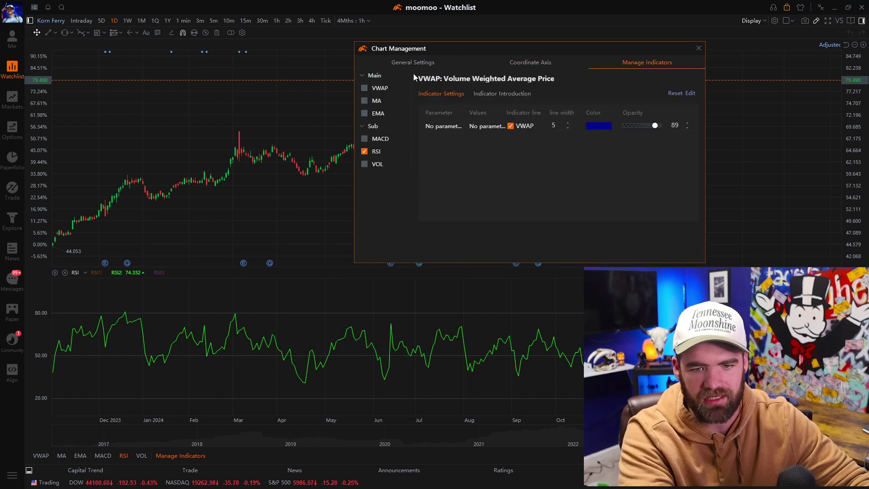
- Preview the Bars and Four Style Candle main chart types, and switch back to Candlestick Chart
left_click(554, 67)
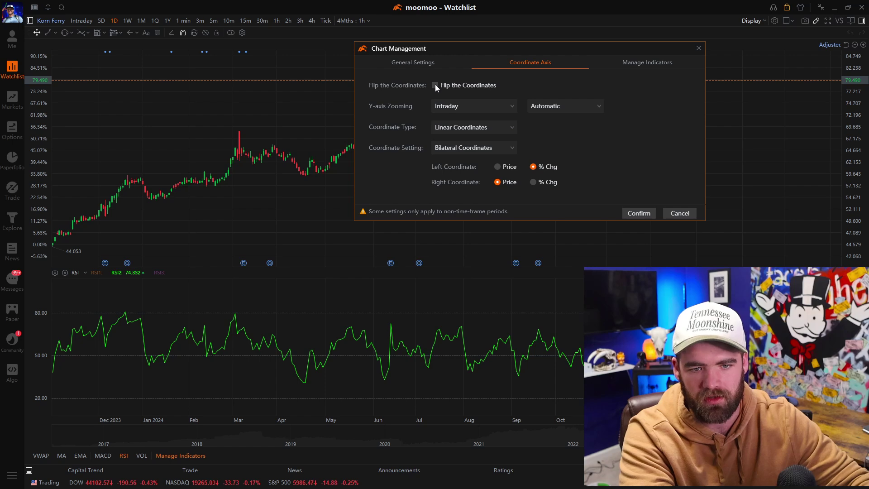
left_click(415, 66)
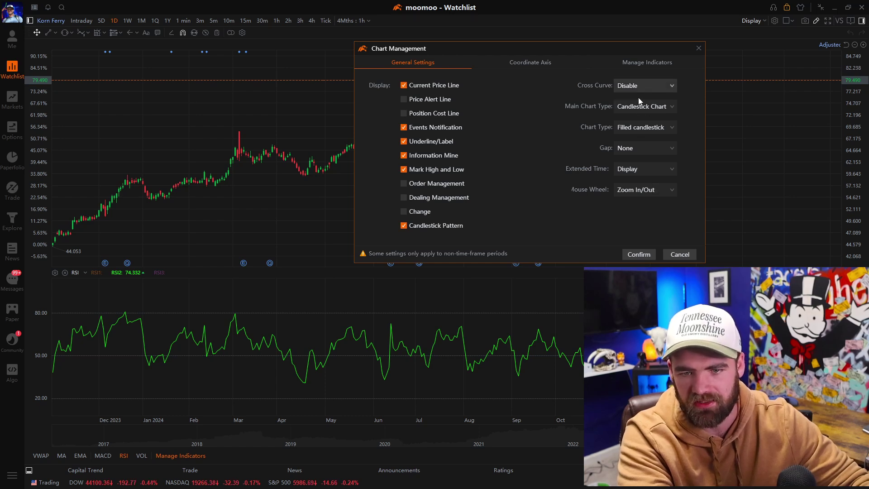
left_click(645, 109)
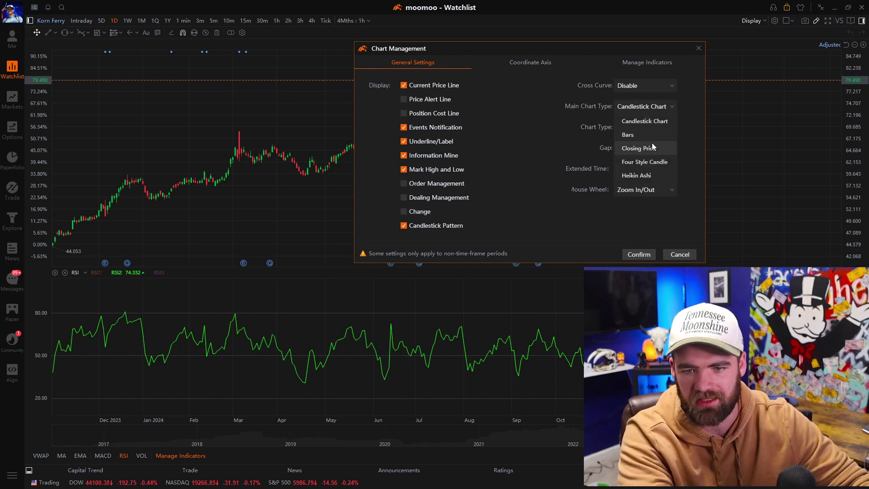
left_click(638, 140)
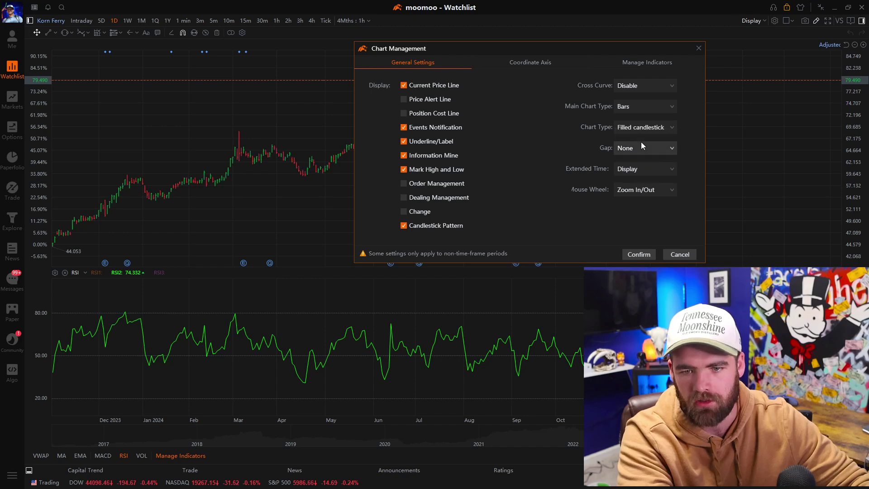
left_click(636, 106)
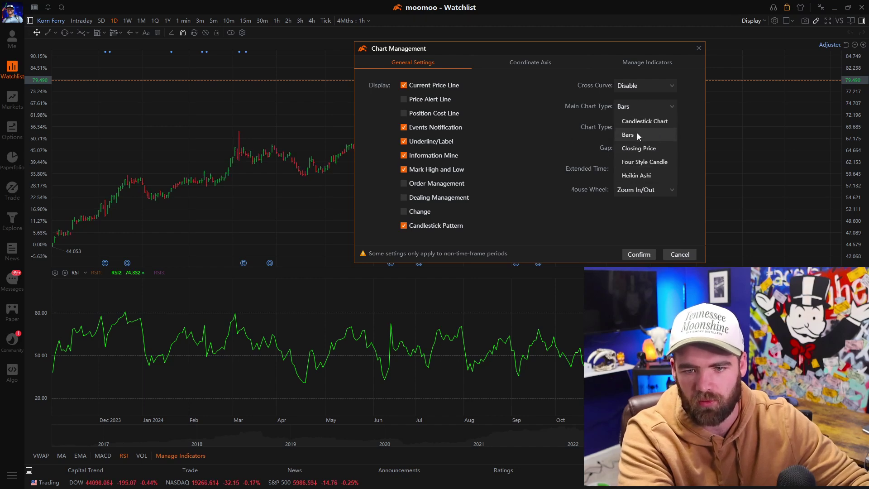
left_click(648, 164)
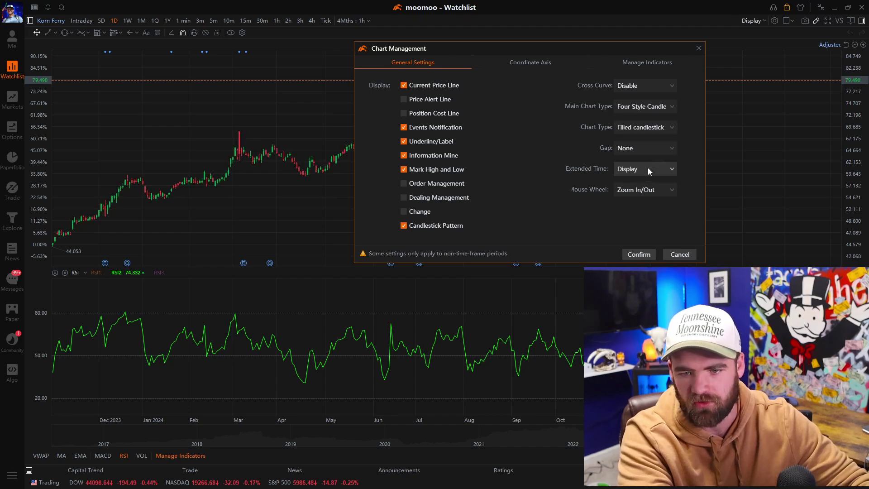
left_click(648, 107)
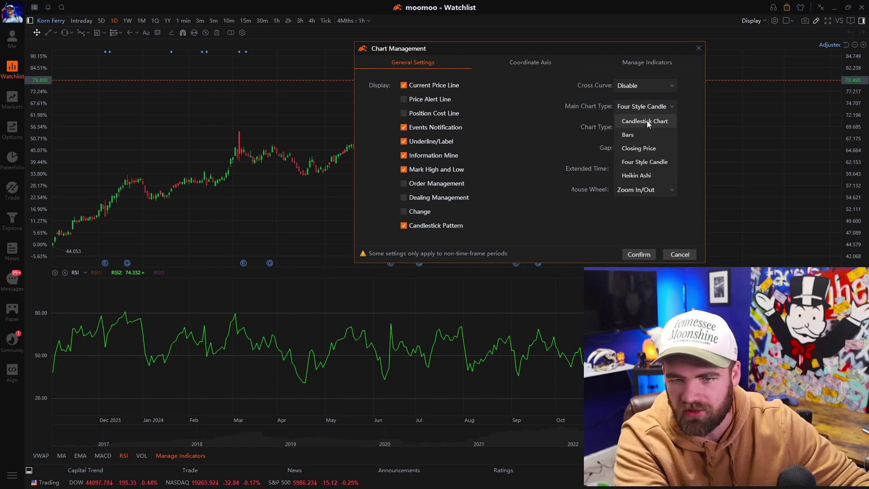
left_click(647, 120)
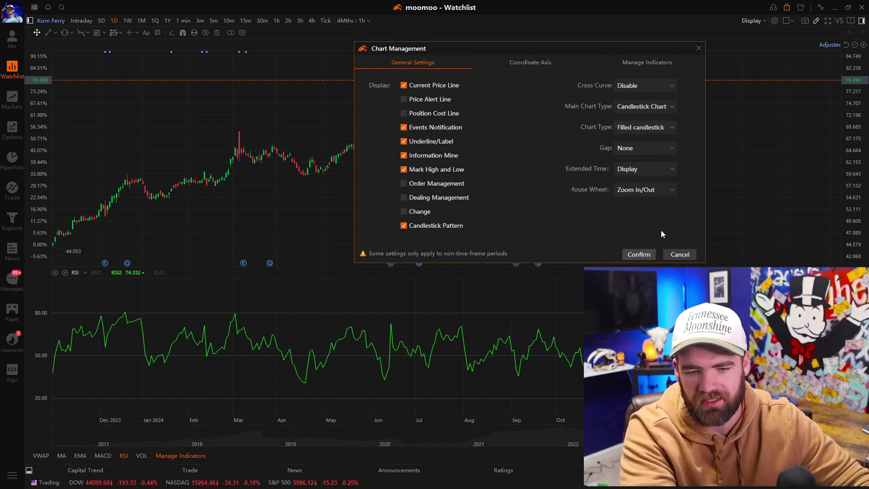
left_click(699, 48)
- Examine the earlier Korn Ferry daily price history back to mid-2023
key("Left")
key("Left")
key("Left")
key("Left")
key("Left")
key("Left")
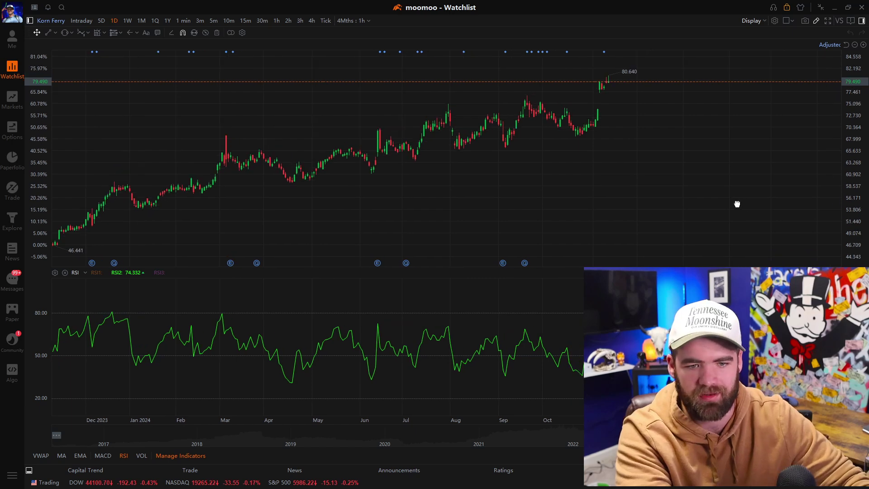
key("Left")
key("Left")
key("Left")
key("Left")
key("Left")
key("Left")
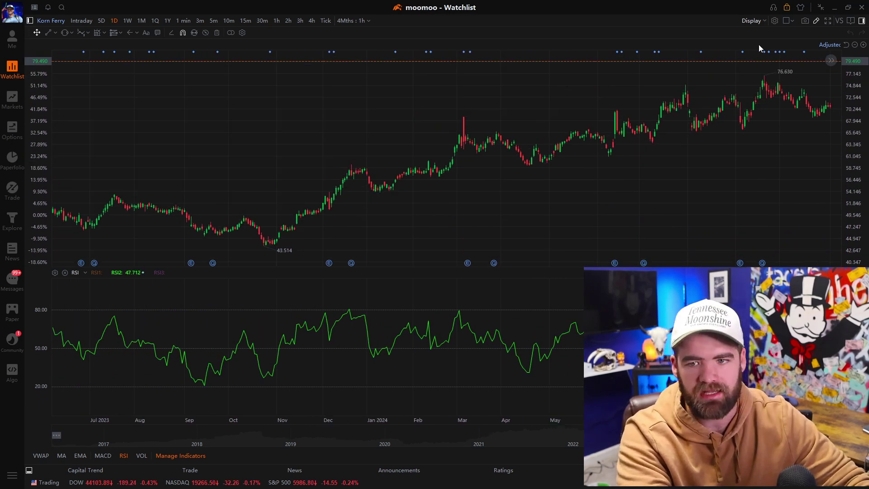
- Try the Two Charts in Row and Six Charts layouts, and return to the One Chart layout
left_click(792, 22)
left_click(792, 43)
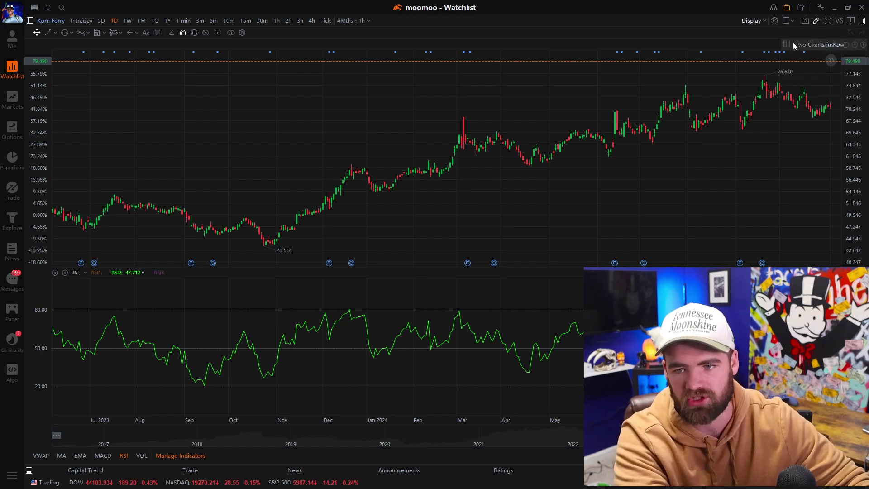
left_click(803, 20)
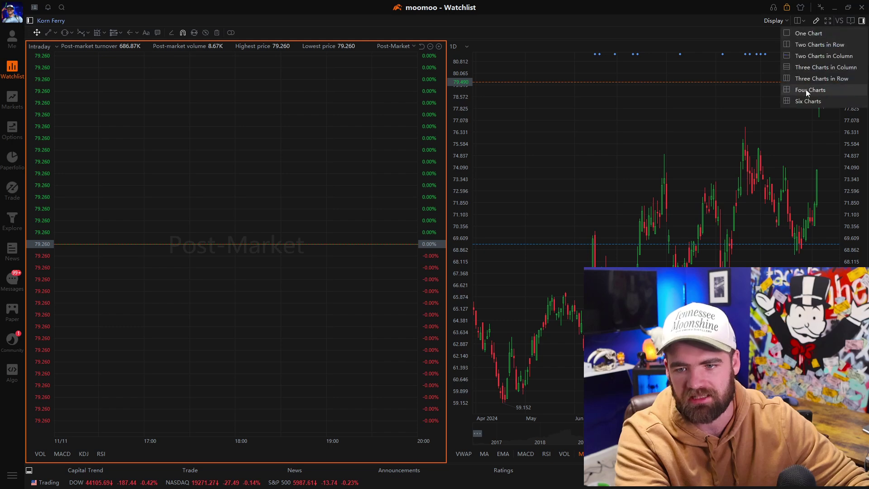
left_click(807, 101)
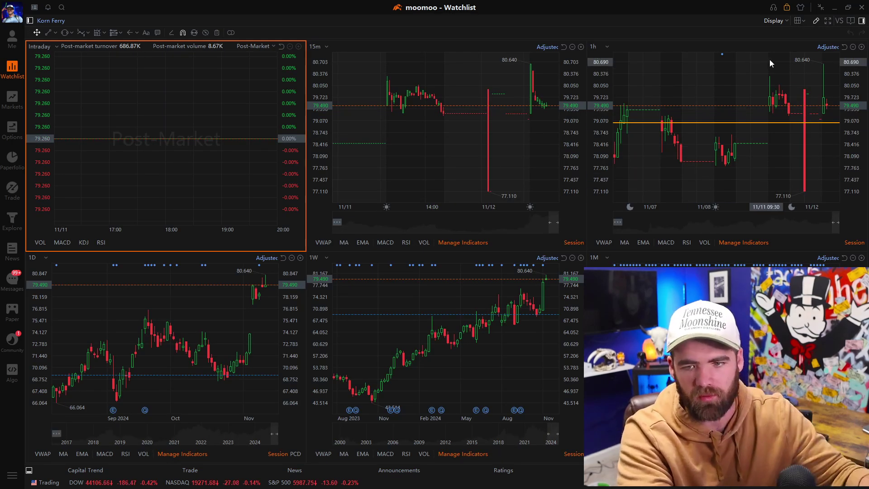
left_click(802, 20)
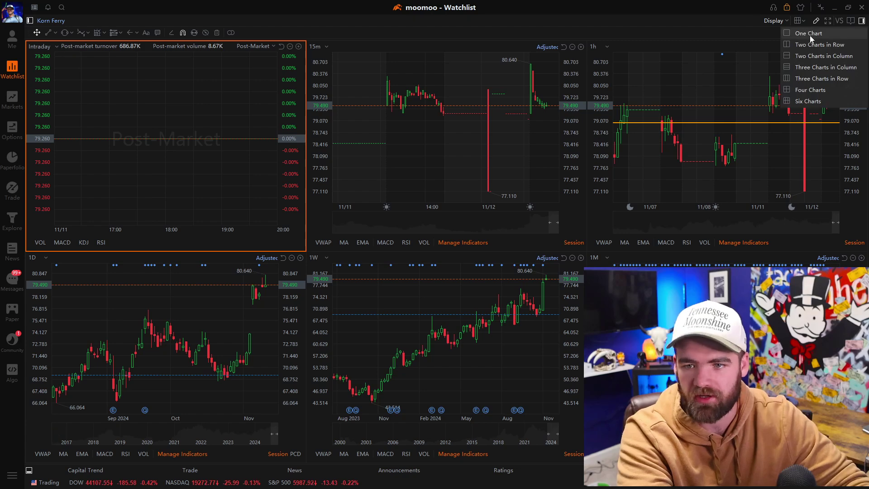
left_click(810, 34)
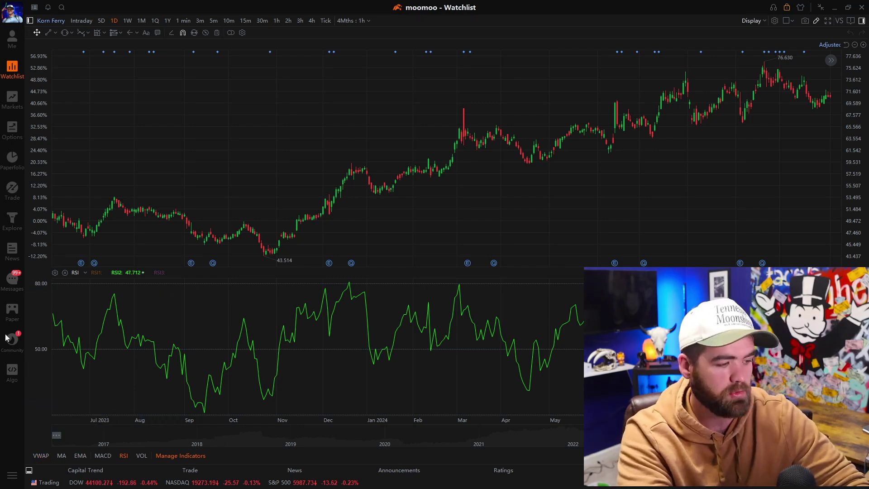
- Overlay the MA indicator on the price chart, and replace it with EMA
left_click(62, 456)
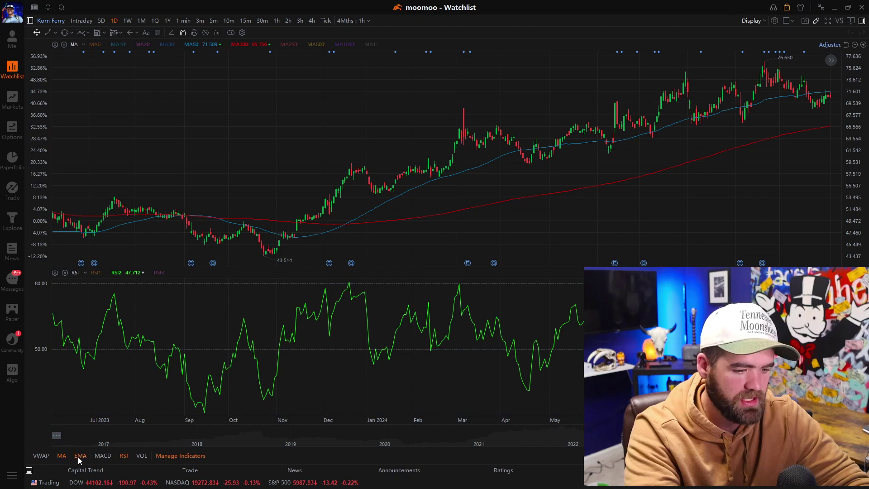
left_click(80, 456)
left_click(64, 456)
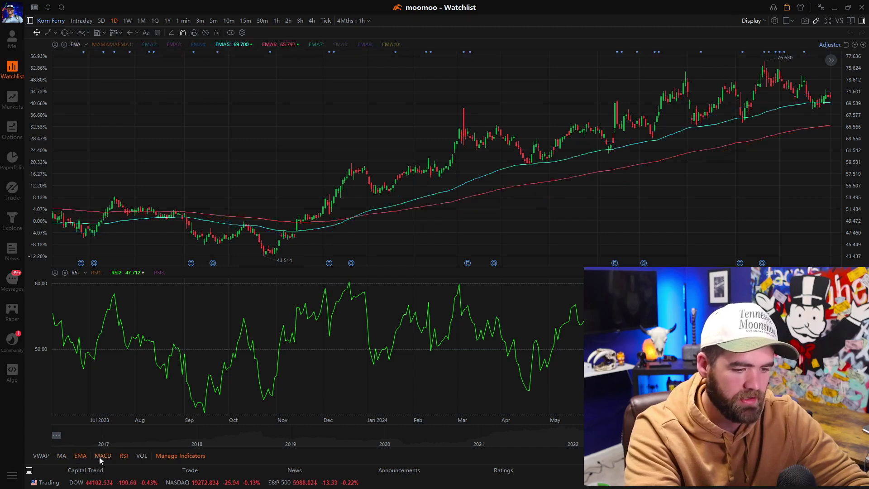
- Add the MACD and VOL sub-charts below the price chart, and remove the RSI sub-chart
left_click(101, 456)
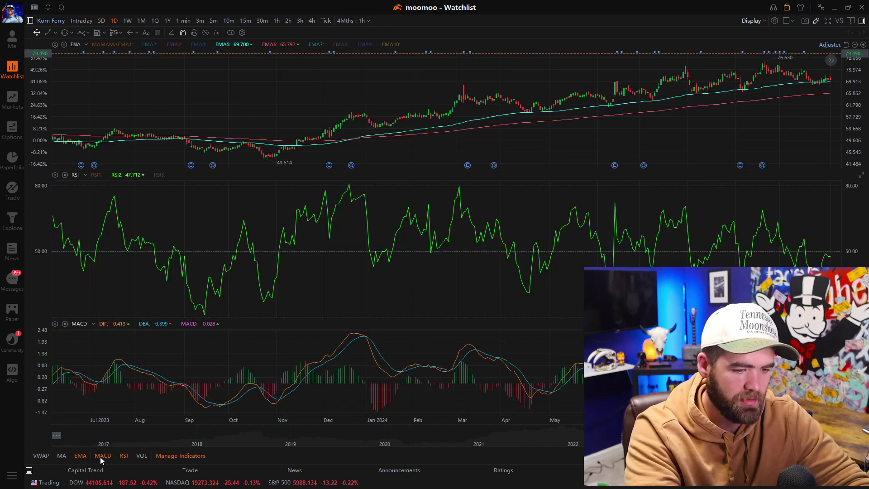
left_click(141, 455)
left_click(124, 456)
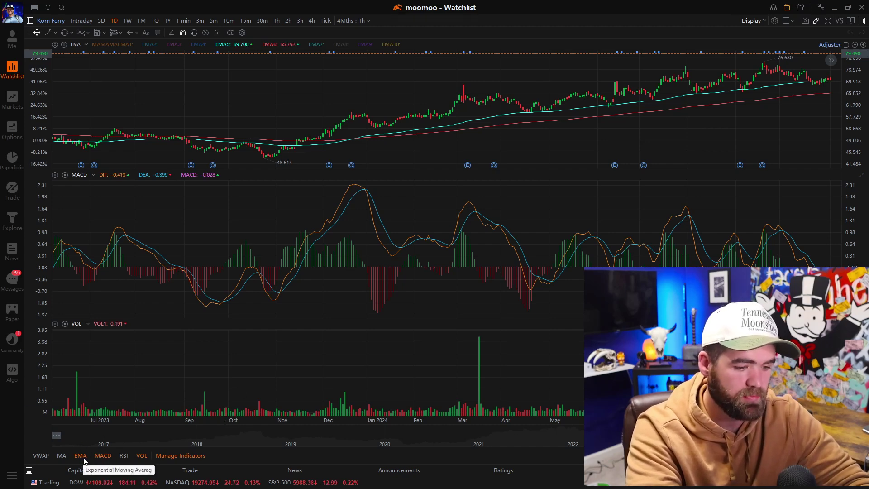
- Remove the EMA, MACD and VOL indicators from the chart, and overlay EMA on the candles again
left_click(83, 456)
left_click(103, 457)
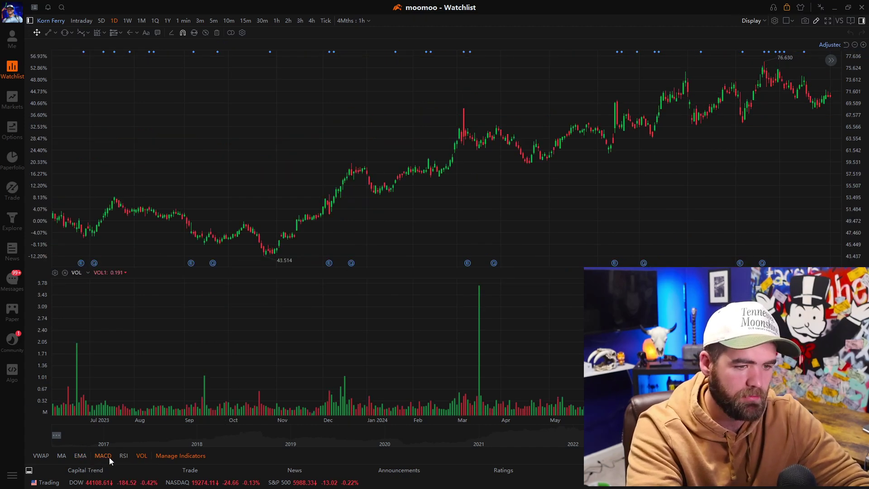
left_click(136, 456)
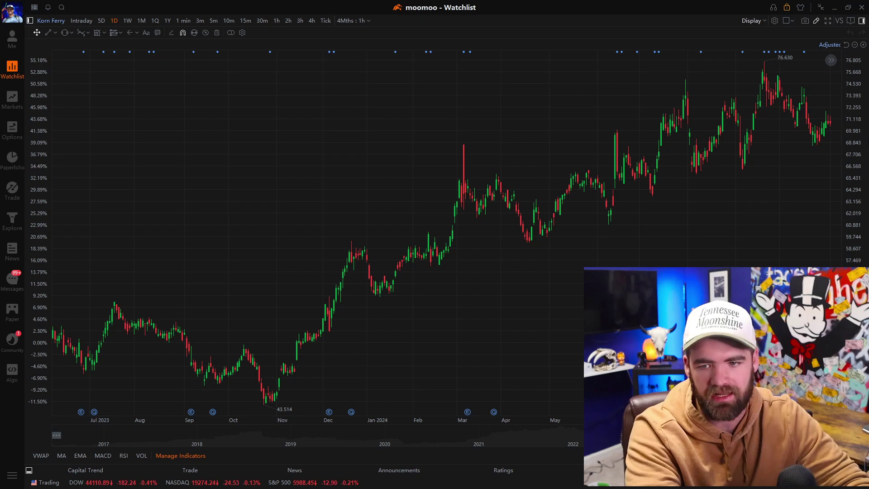
left_click_drag(583, 307, 583, 244)
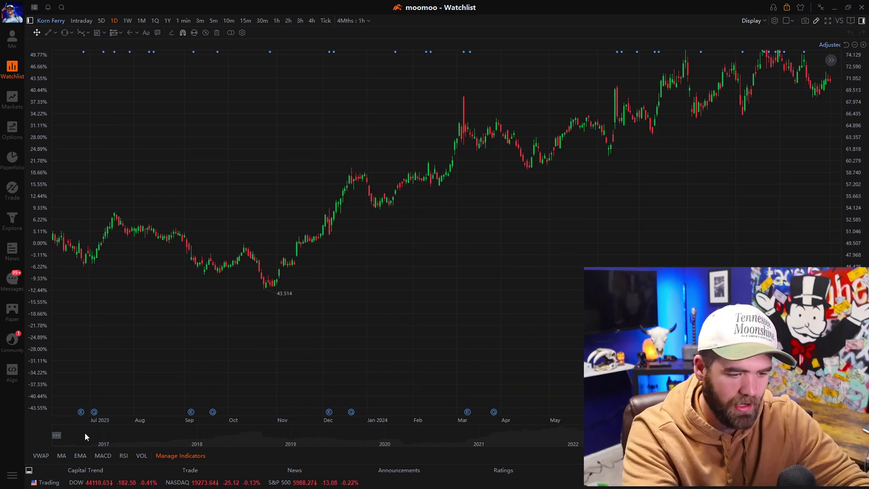
left_click(80, 455)
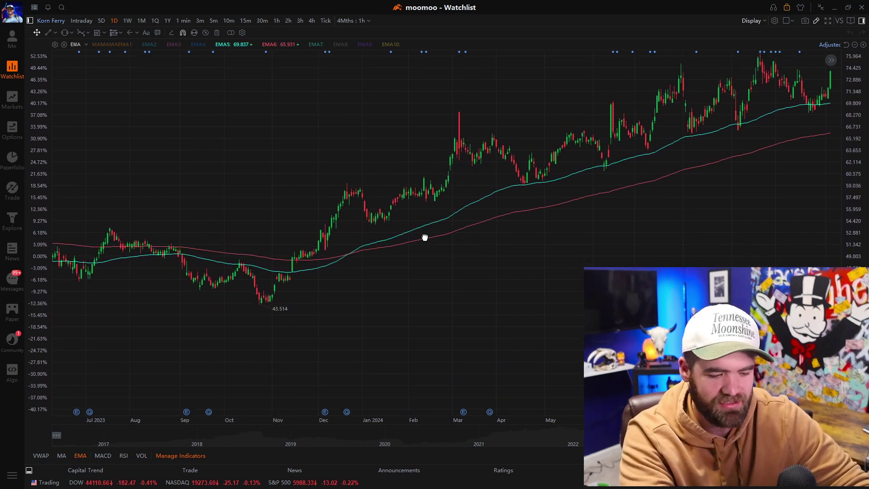
- Browse the Trend and Strength indicator categories, and add BIAS (Bias Ratio) to the sub-chart indicators
left_click(177, 456)
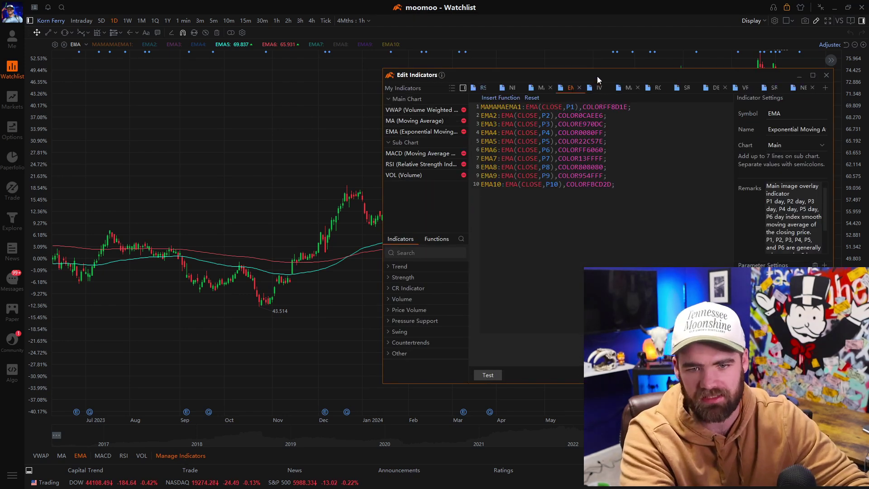
left_click_drag(596, 75, 406, 35)
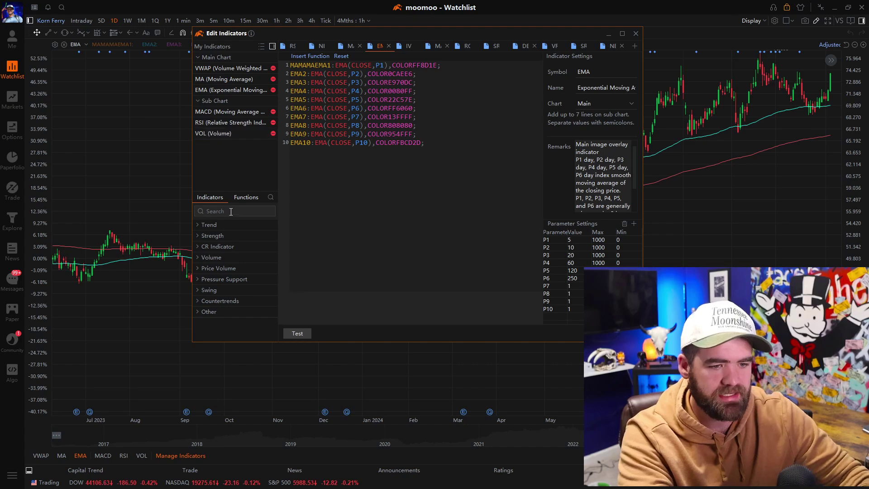
left_click(198, 224)
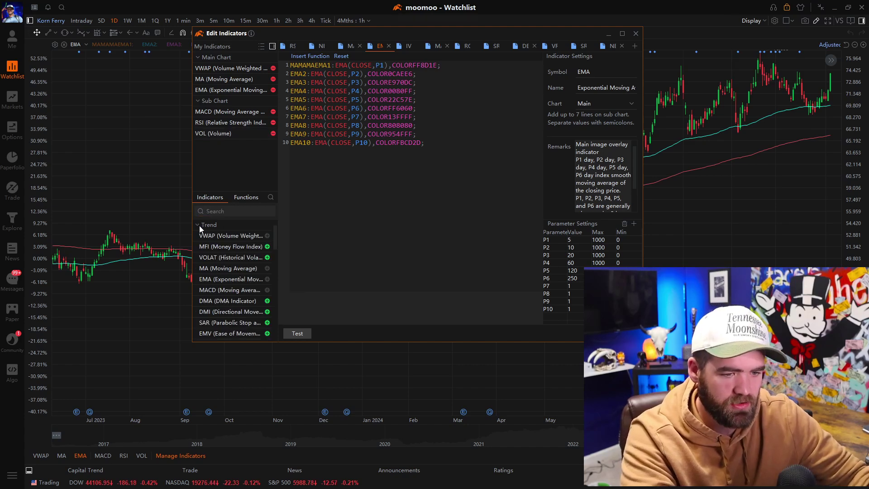
left_click(245, 224)
left_click(198, 235)
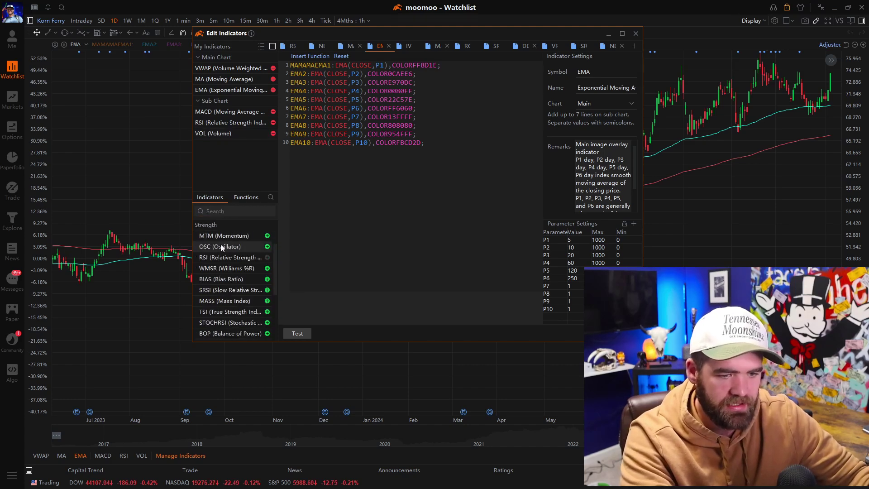
left_click(266, 259)
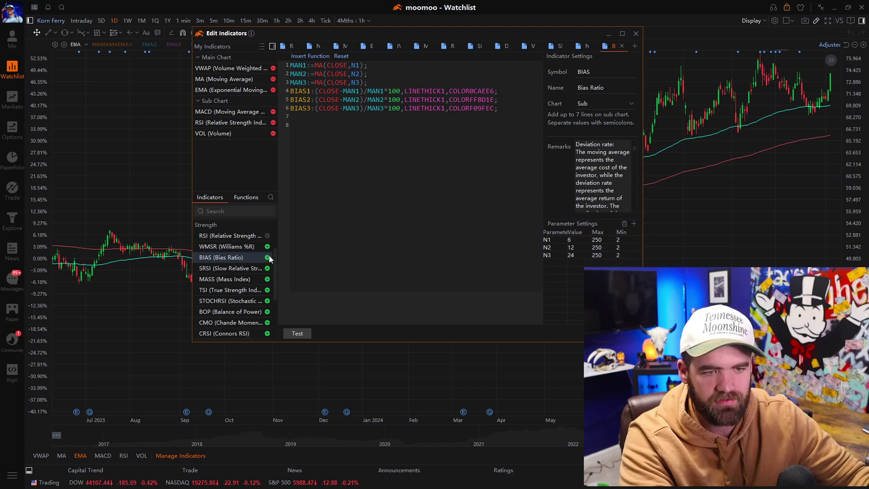
left_click(267, 258)
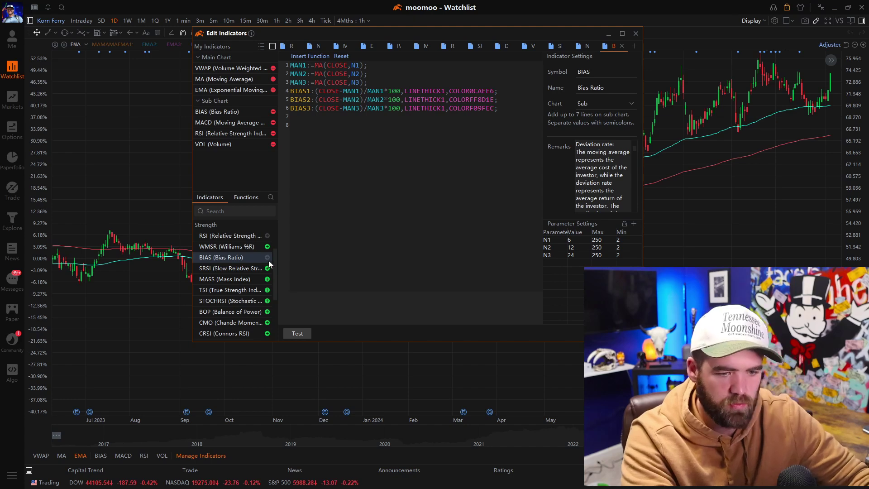
left_click(637, 34)
- Display the BIAS sub-chart below the price chart, and hide it again
left_click(98, 456)
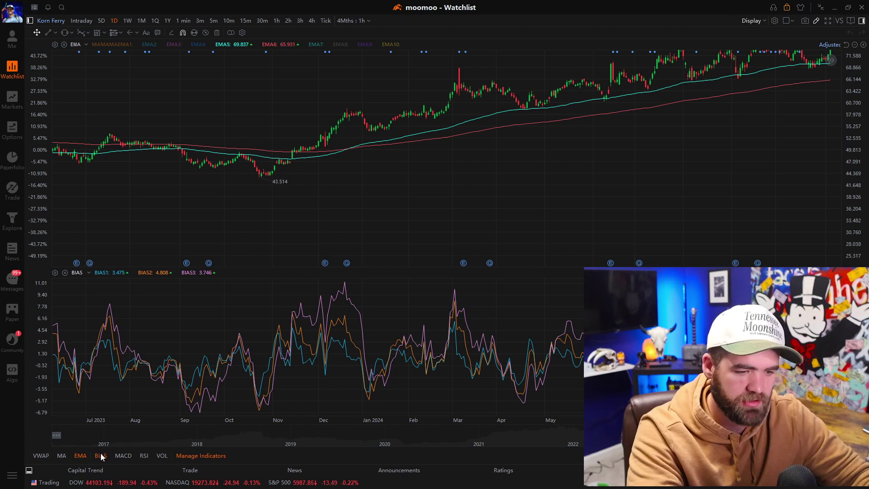
left_click(101, 455)
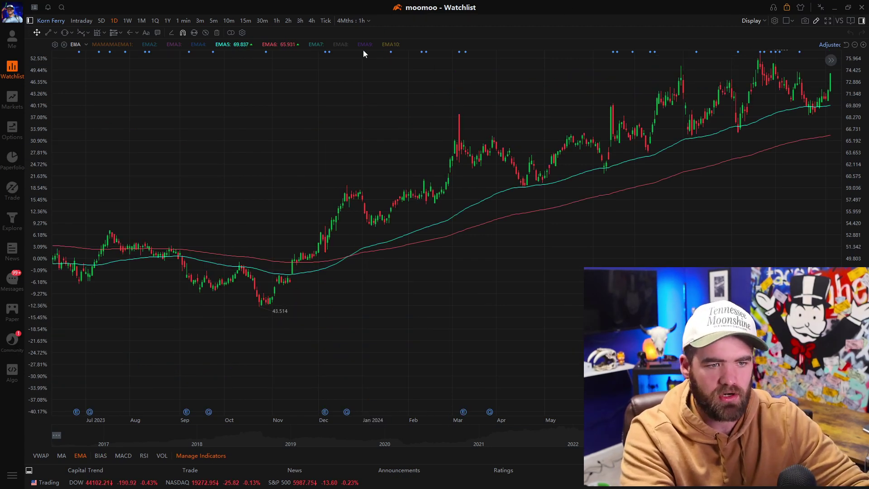
left_click(369, 22)
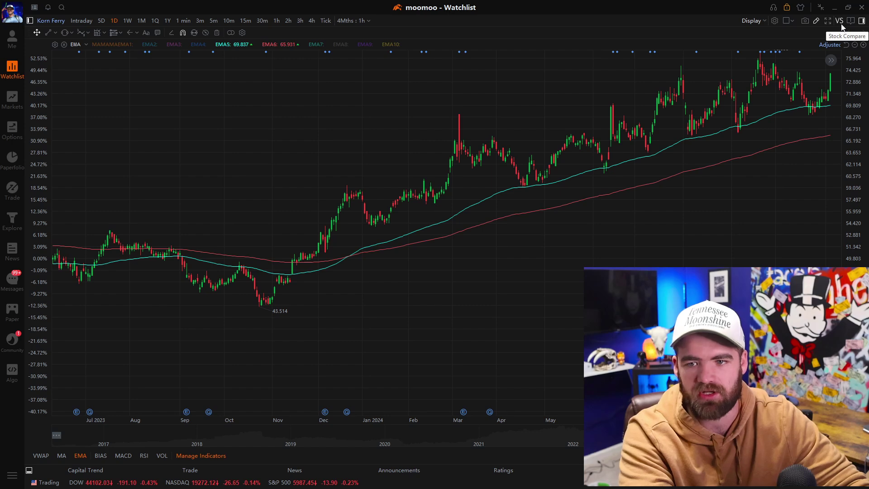
- Open Stock Compare for Korn Ferry, and search for spx to add the S&P 500 Index to the comparison
left_click(839, 22)
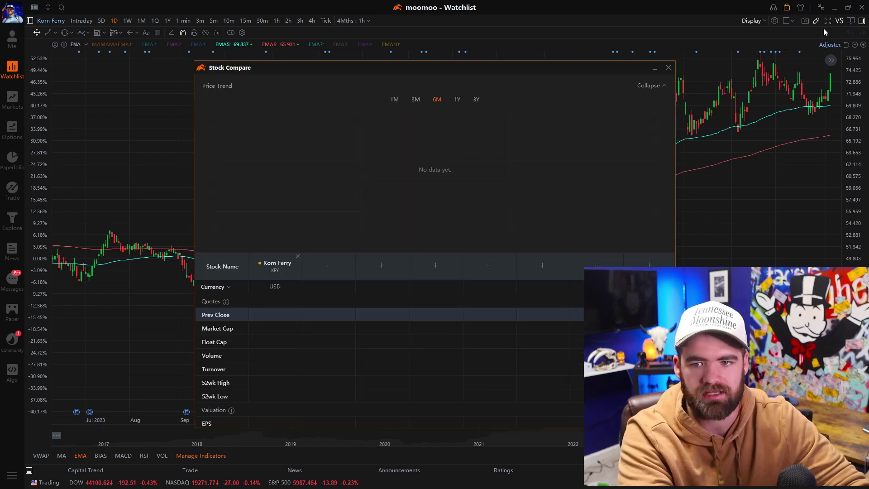
left_click_drag(409, 67, 477, 36)
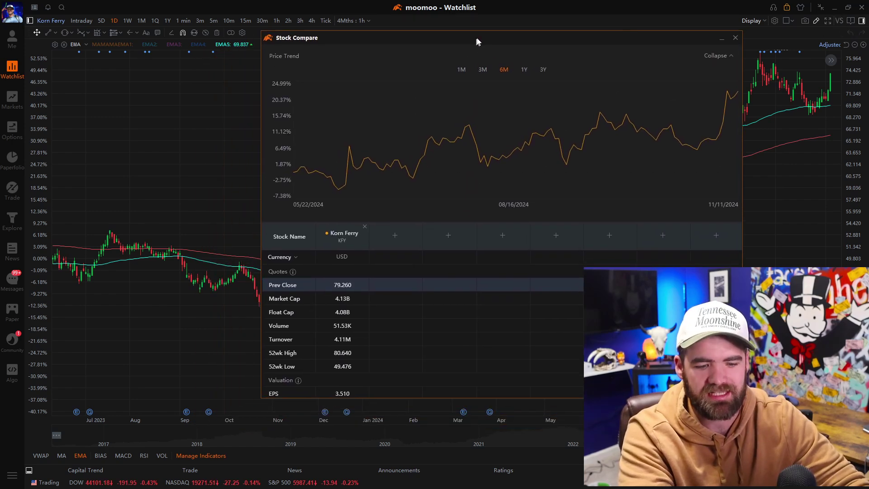
left_click(395, 234)
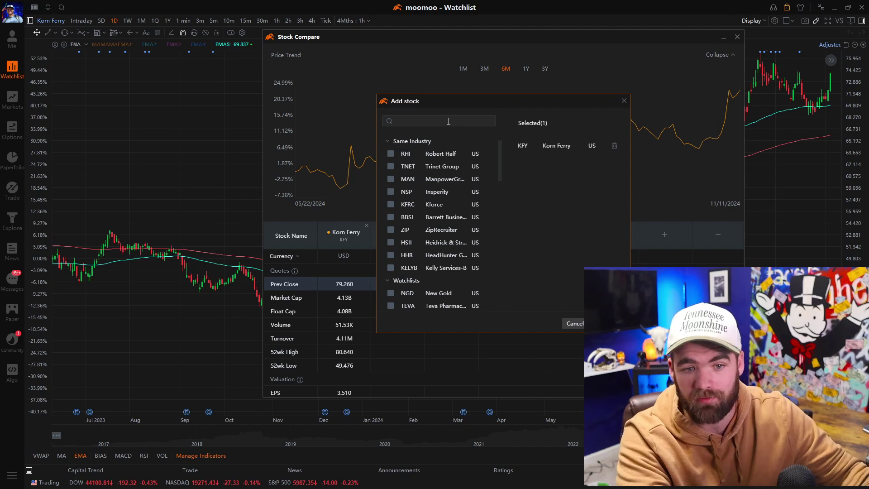
left_click(448, 122)
type("s")
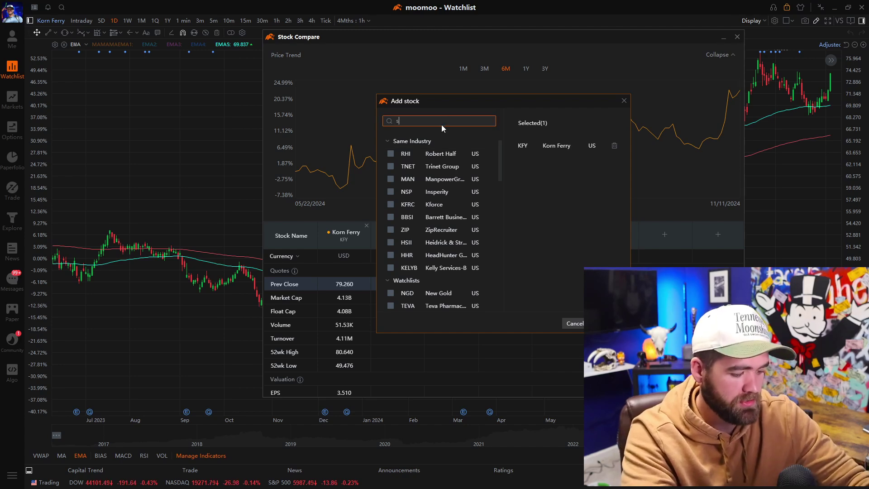
type("px")
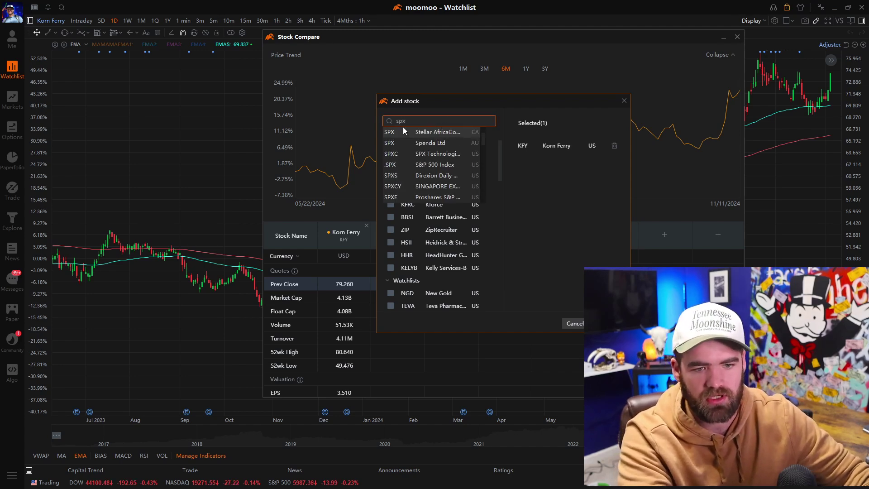
left_click(415, 166)
left_click(604, 323)
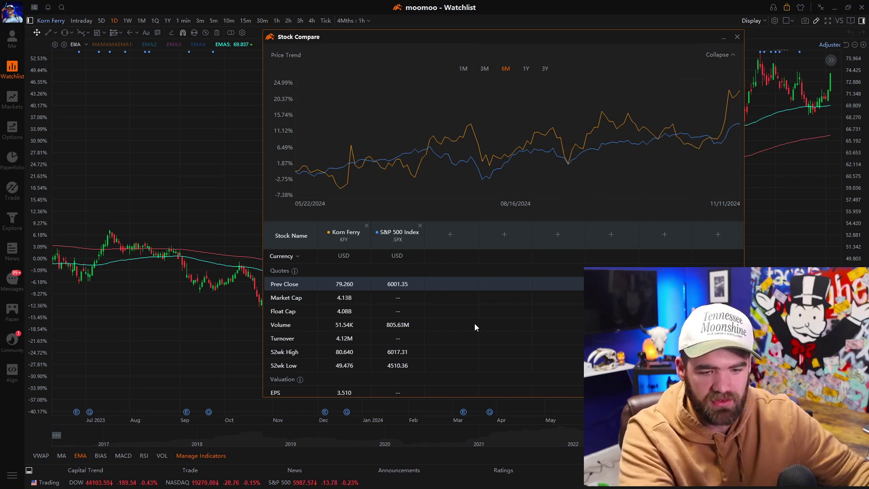
- Review the valuation, analysis and financial indicator rows comparing Korn Ferry with the S&P 500 Index
scroll(474, 323, "down", 8)
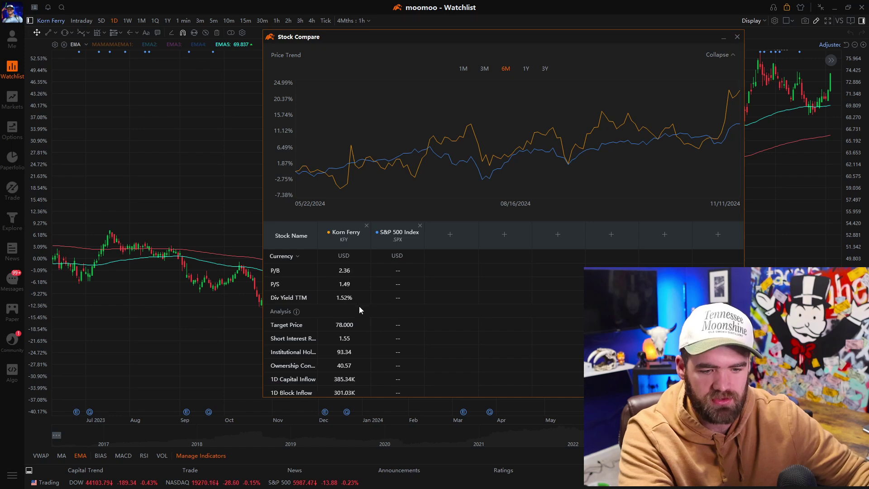
scroll(360, 306, "down", 10)
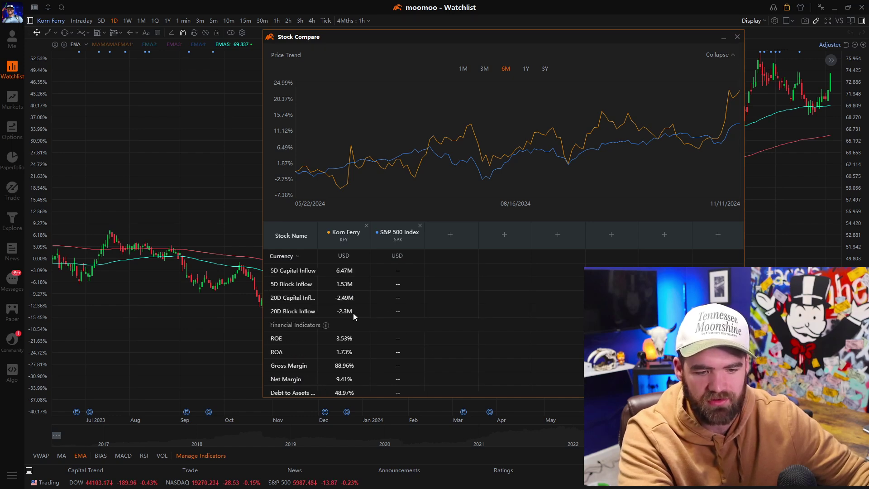
scroll(358, 316, "up", 12)
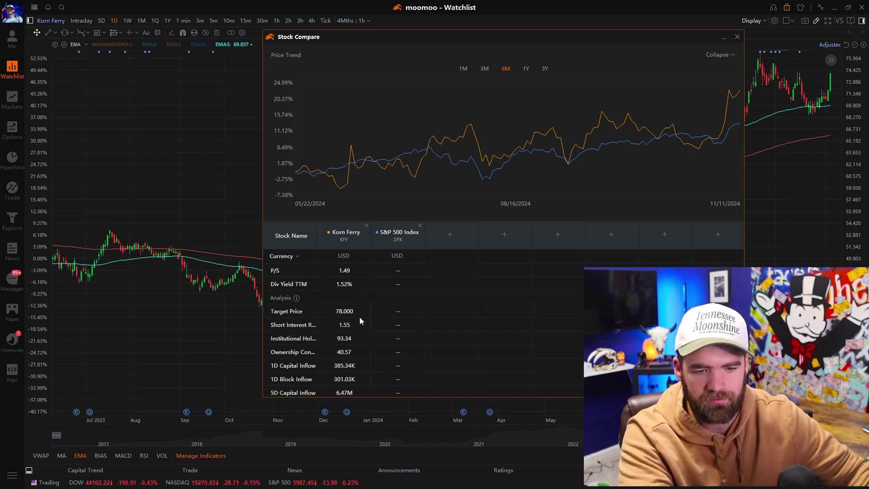
- Remove the S&P 500 Index from the comparison, and close Stock Compare
left_click(419, 226)
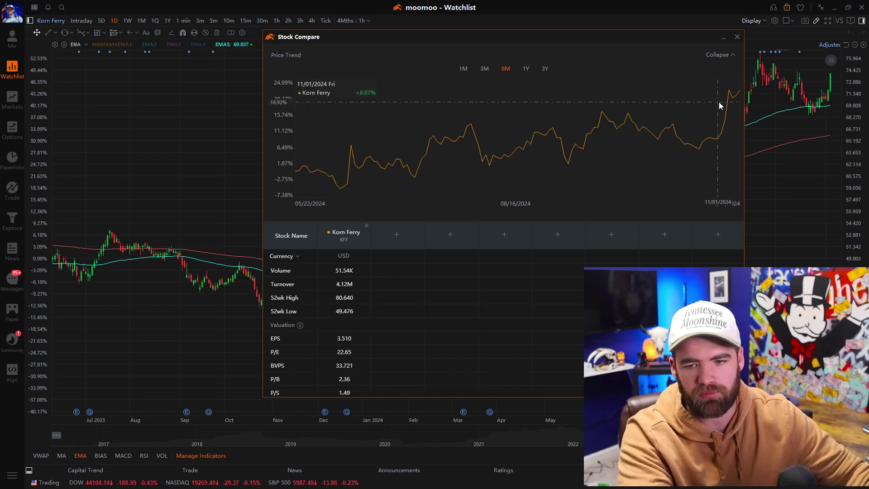
left_click(730, 53)
left_click(729, 56)
left_click(737, 36)
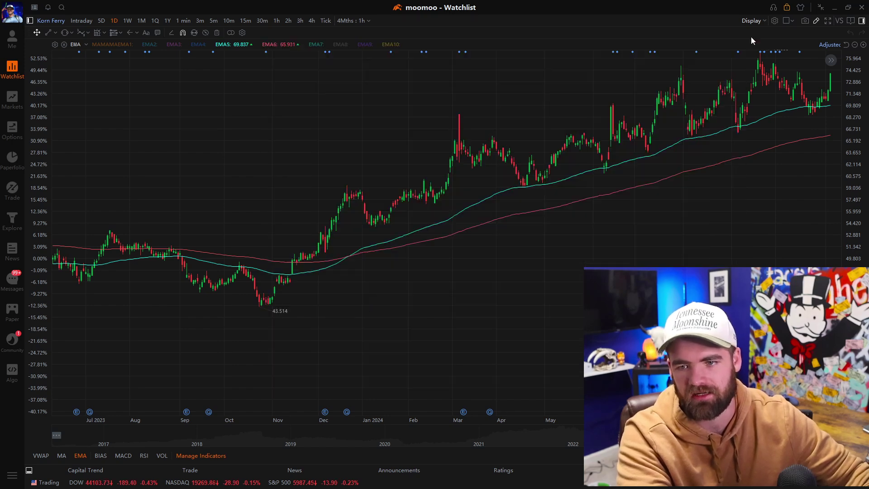
- Expand the chart to fill the workspace, and restore its previous size
left_click(828, 21)
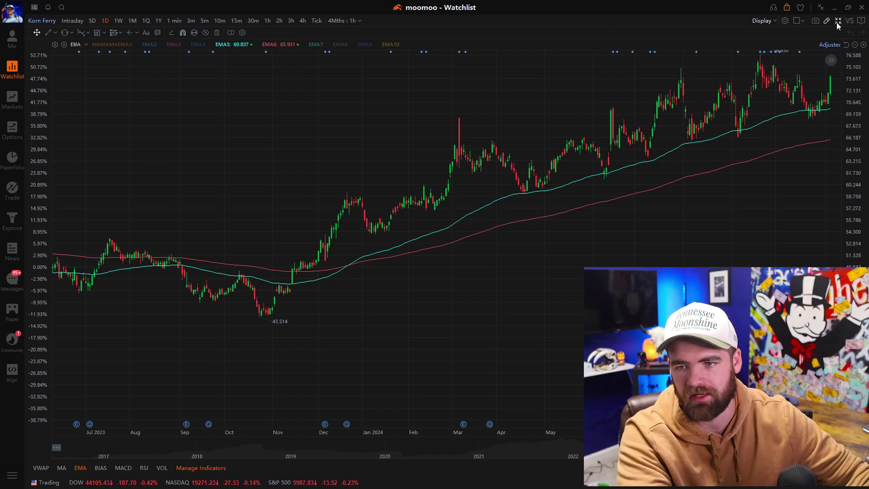
left_click(837, 21)
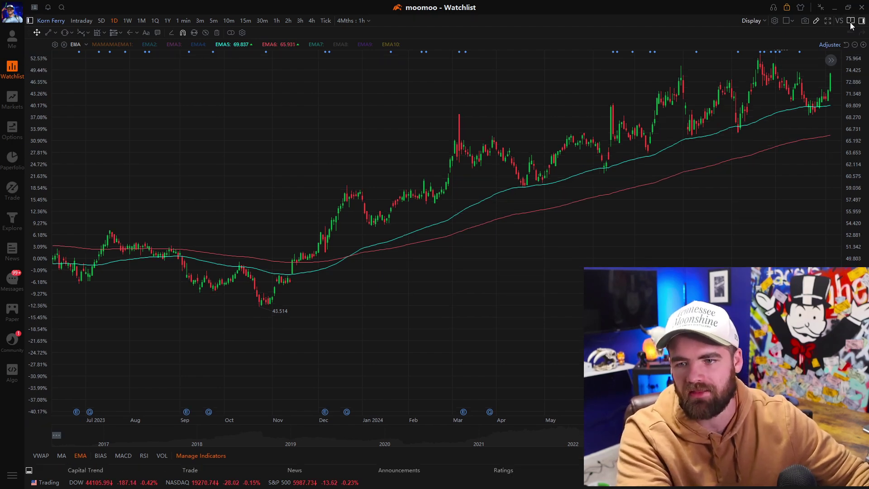
- Examine Korn Ferry's Fundamentals, including the company profile, financial indicators, income statement, balance sheet and cash flow, and close the window
left_click(850, 24)
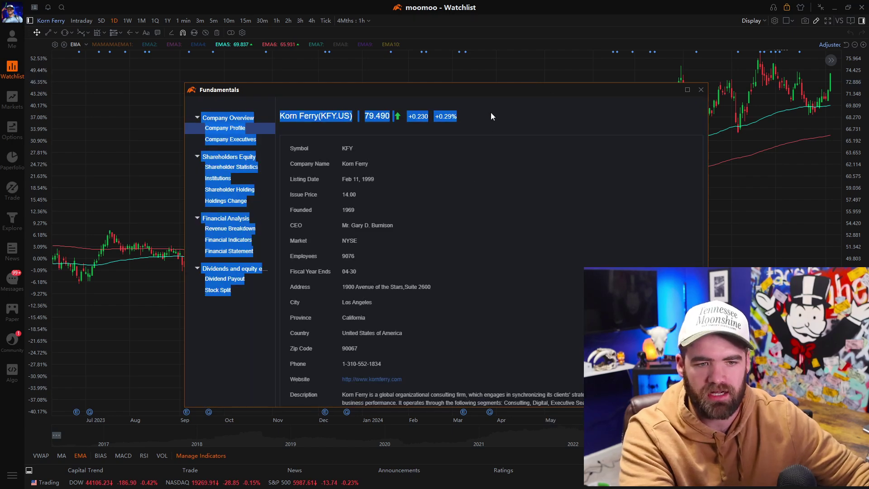
left_click_drag(354, 90, 435, 39)
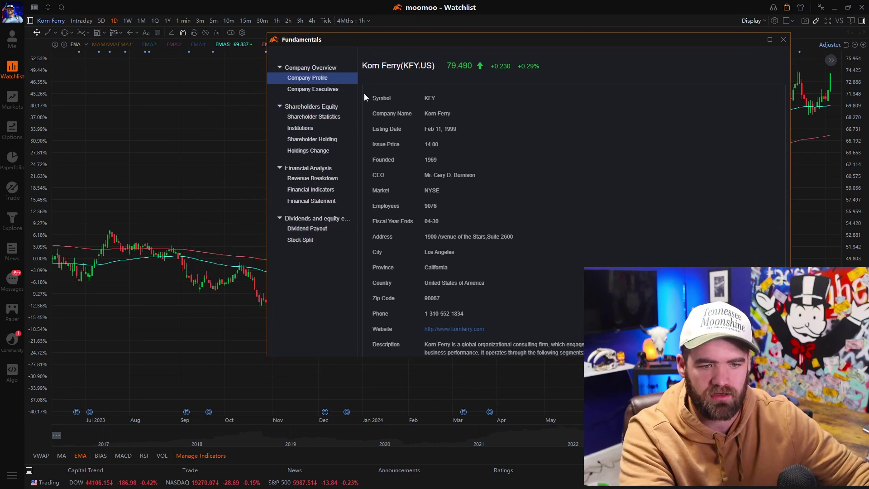
left_click(323, 181)
left_click(322, 190)
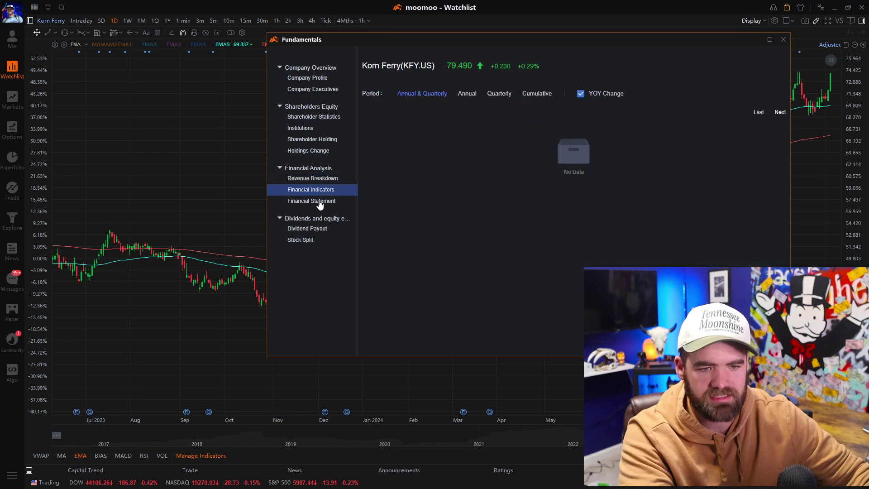
left_click(320, 203)
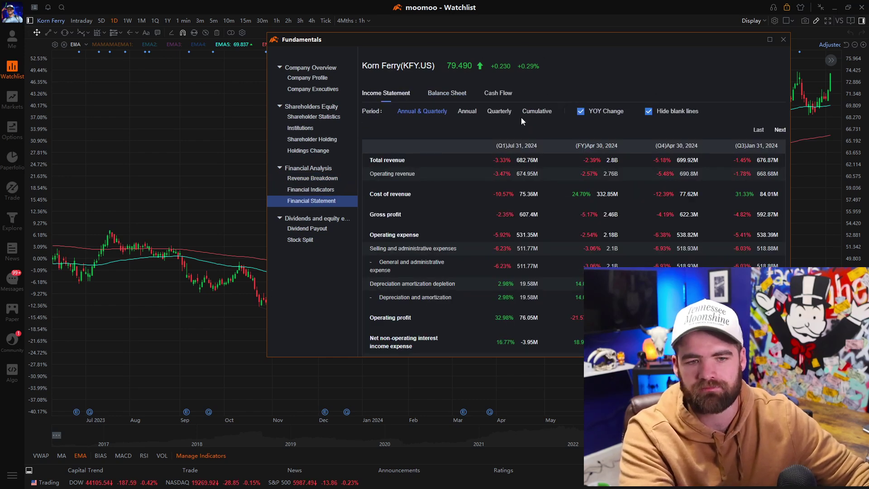
left_click(448, 92)
left_click(498, 93)
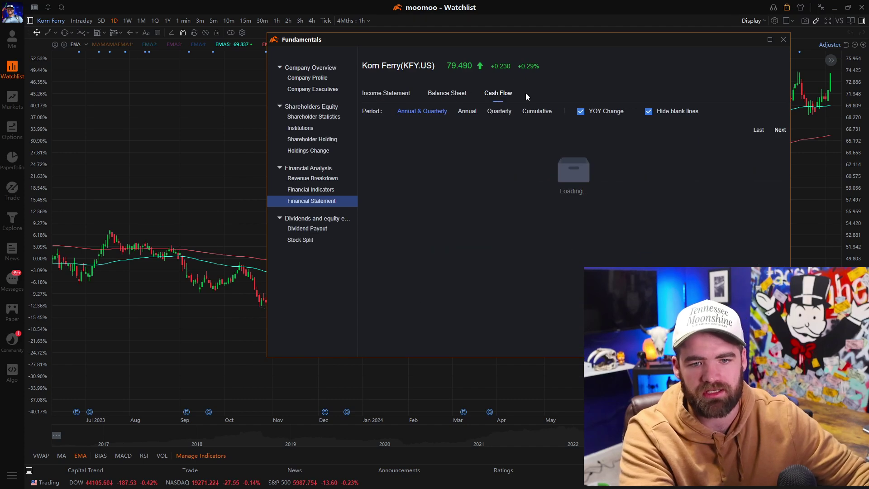
left_click(783, 40)
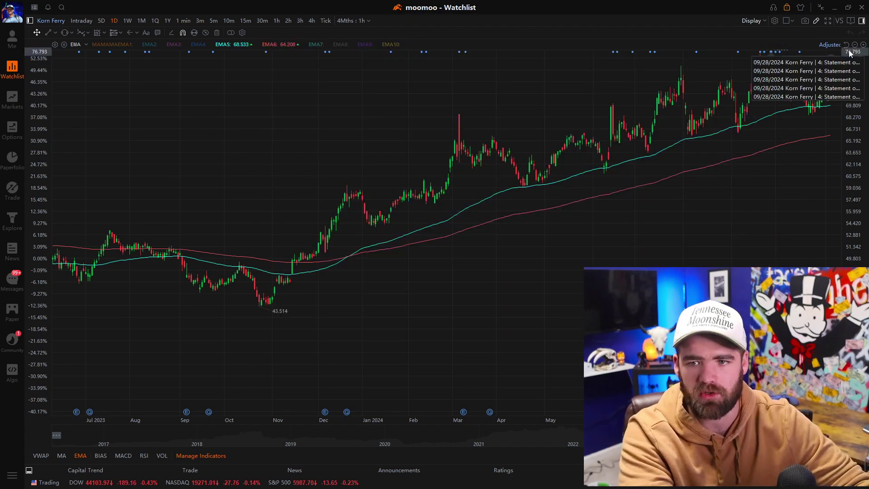
- Show the stock detail sidebar, and examine Korn Ferry's short interest and company valuation analysis
left_click(862, 20)
scroll(786, 181, "down", 3)
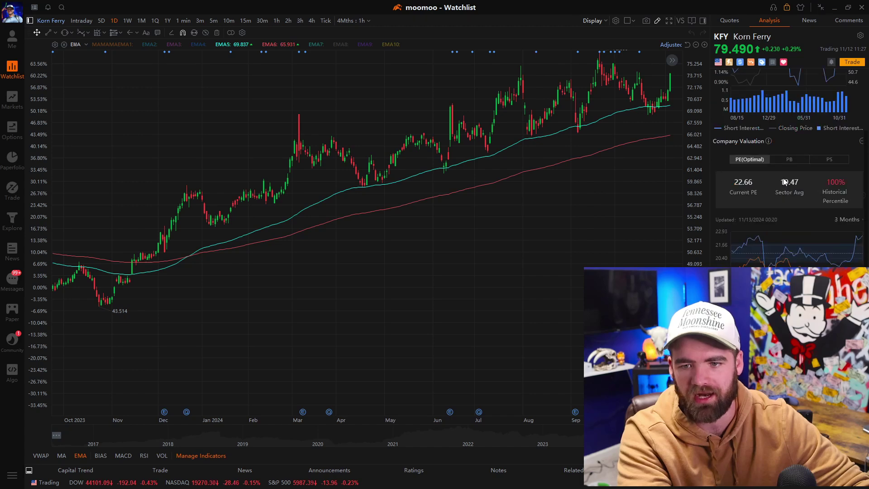
scroll(785, 181, "up", 4)
scroll(774, 265, "down", 2)
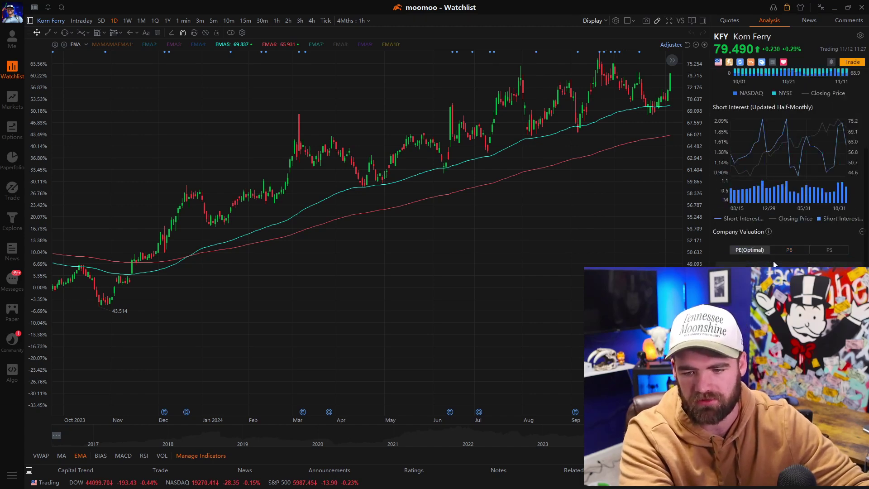
scroll(774, 264, "up", 3)
- Collapse Korn Ferry's expanded quote details, and review its analysis down to the analyst rating and target price
left_click(729, 21)
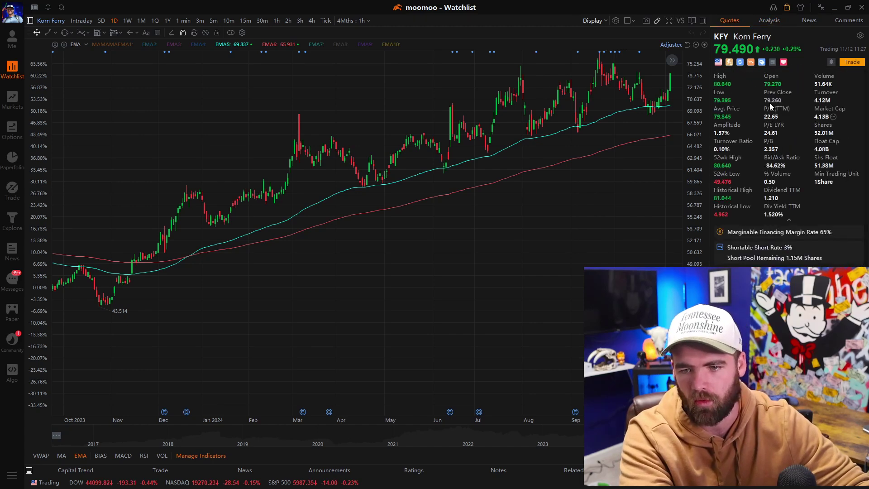
left_click(788, 223)
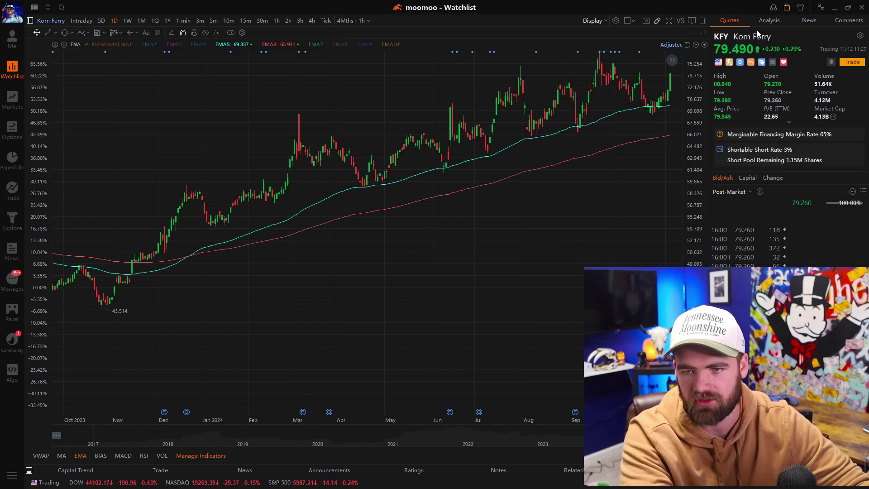
left_click(769, 20)
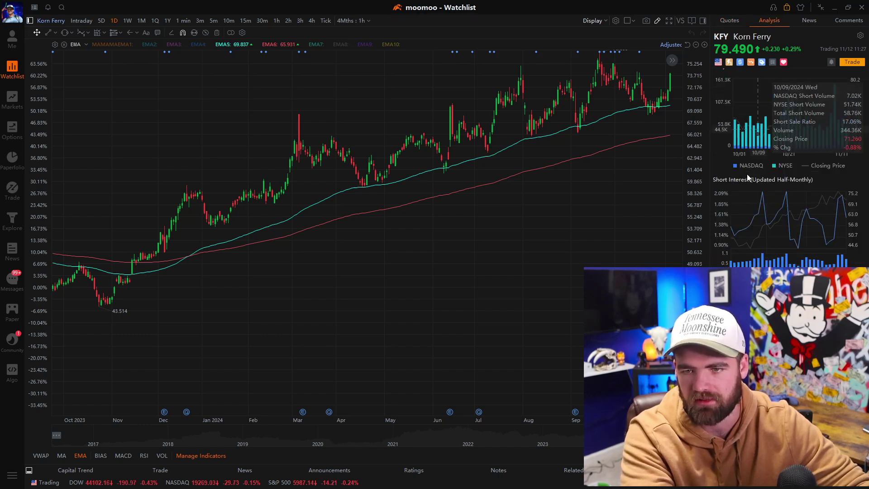
scroll(751, 181, "down", 6)
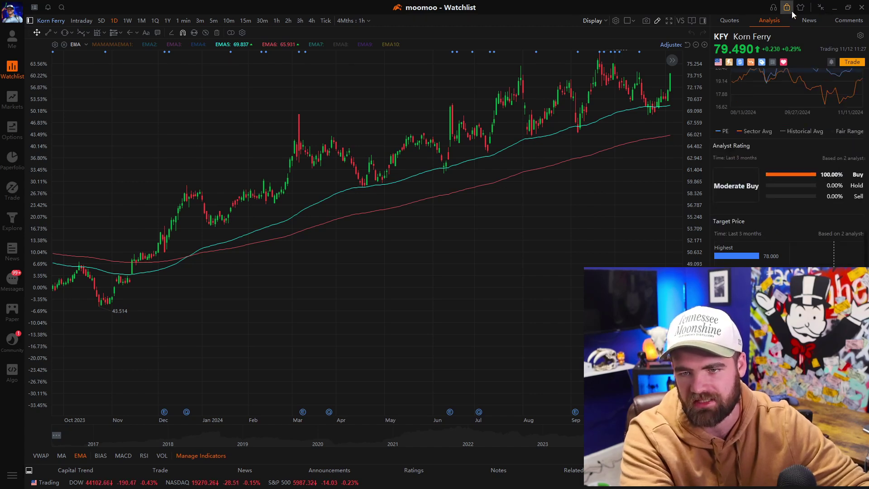
- Browse Korn Ferry's news headlines and community comments, and hide the stock detail sidebar
left_click(809, 21)
scroll(841, 226, "down", 5)
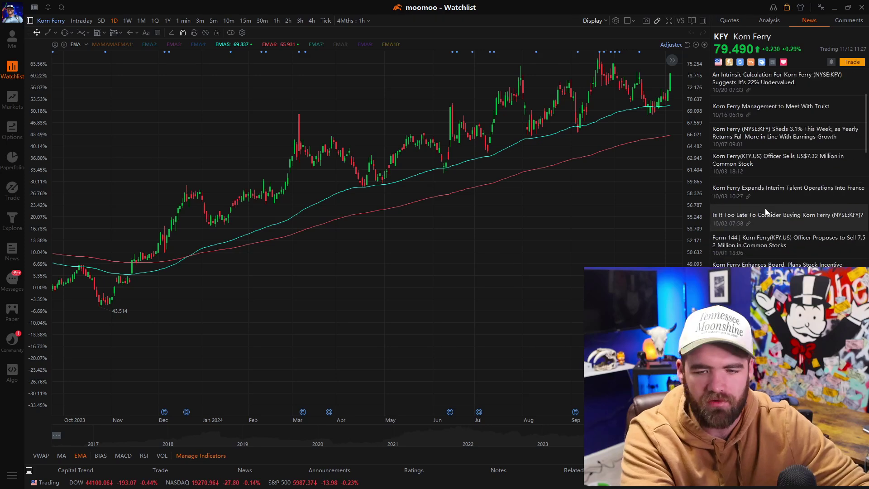
scroll(764, 208, "up", 5)
left_click(845, 21)
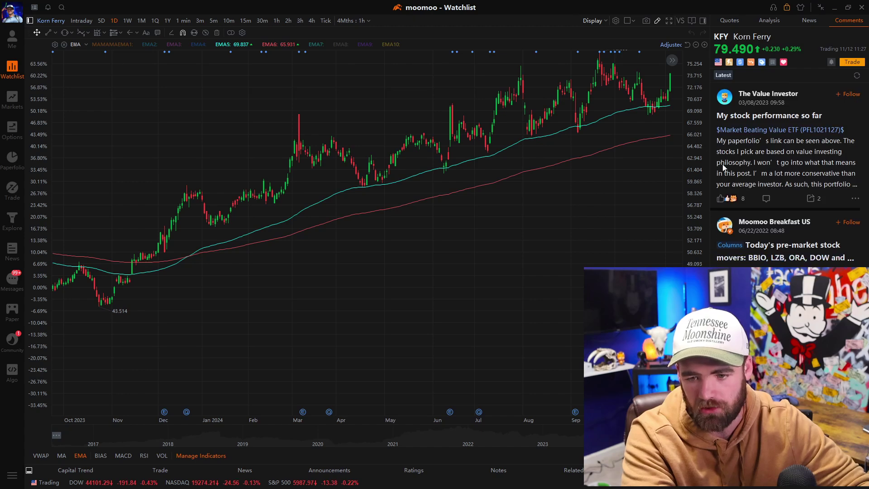
left_click(702, 21)
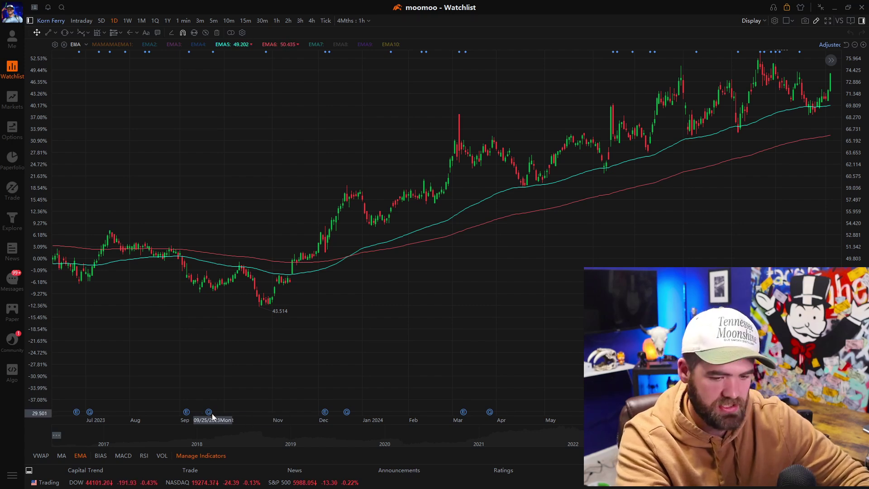
- View the December 2023 8-K notice marked above Korn Ferry's chart, and close the notice window
mouse_move(325, 413)
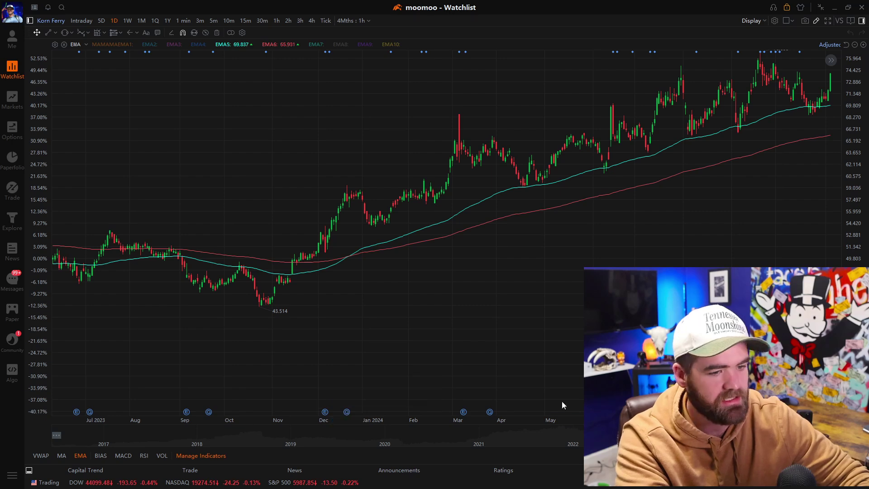
left_click(327, 52)
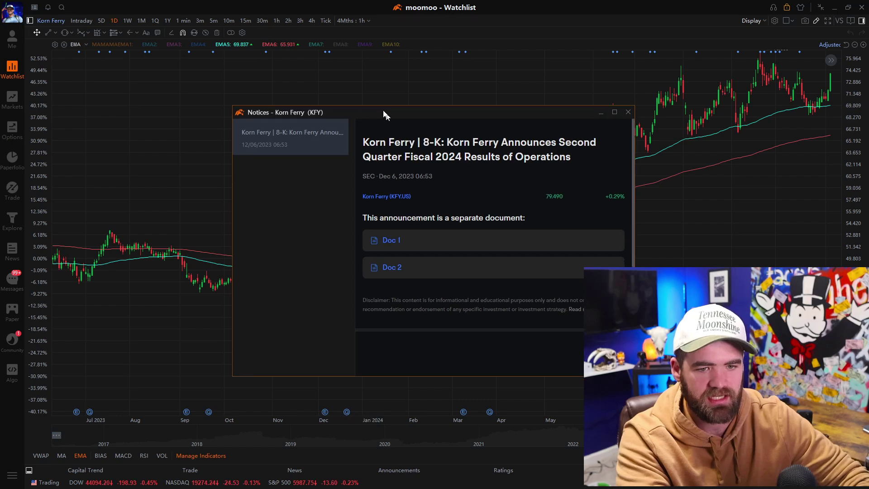
left_click_drag(384, 116, 359, 96)
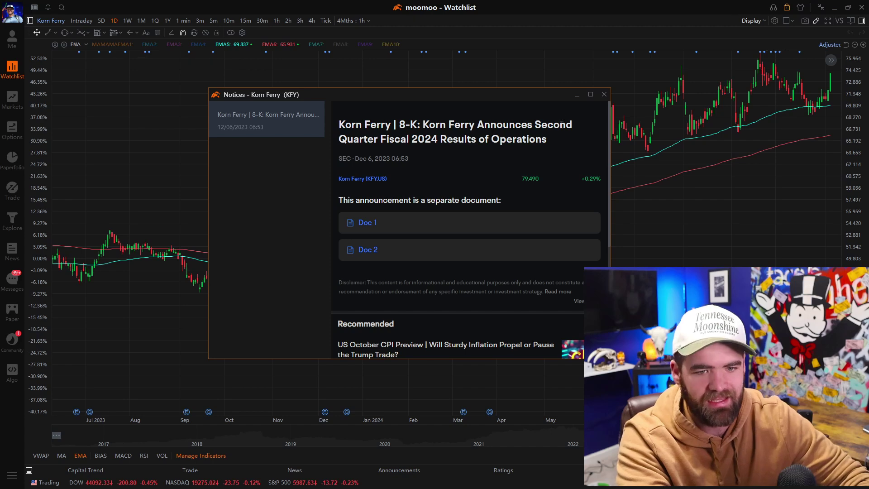
left_click(604, 94)
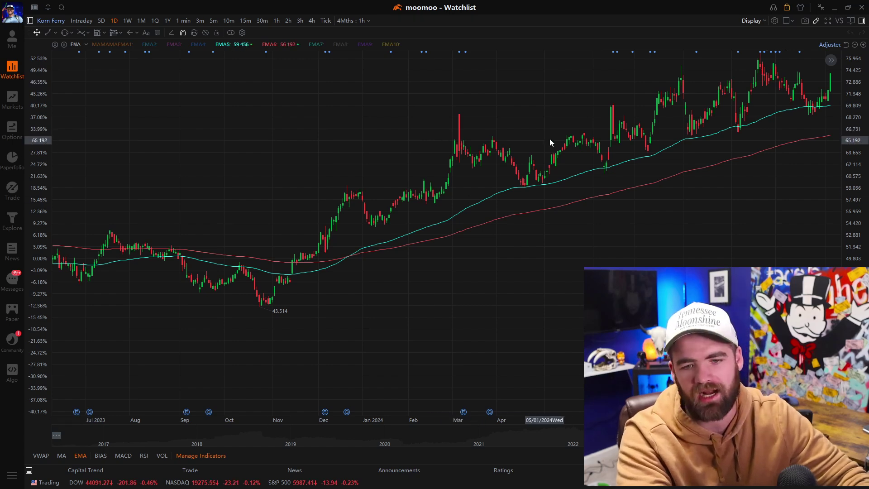
- Bring the latest candles into the chart, and show Korn Ferry's quotes in the stock detail sidebar
scroll(694, 154, "right", 5)
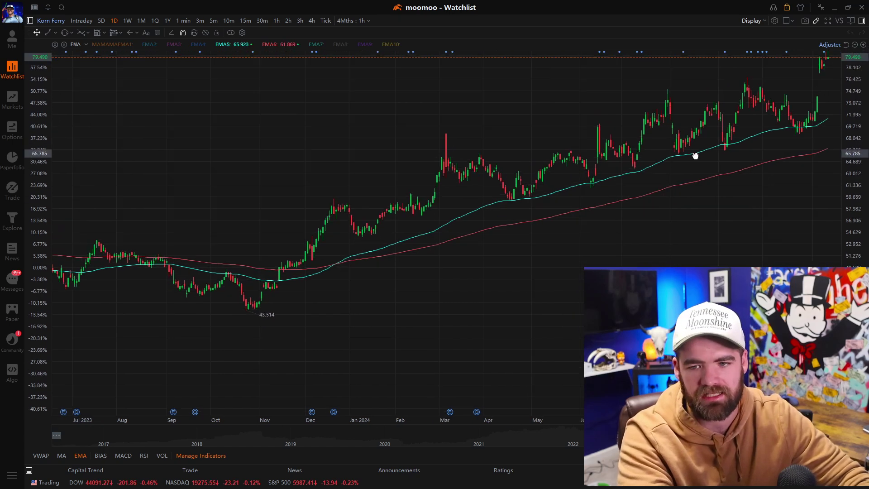
right_click(708, 94)
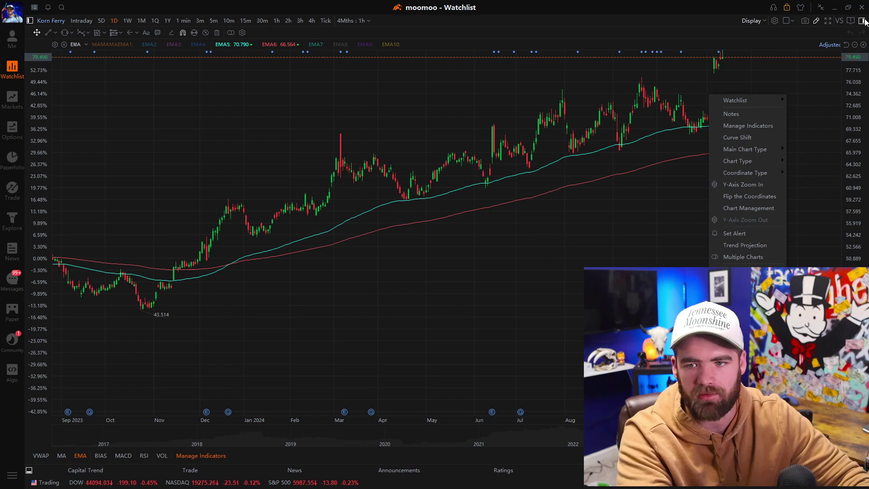
left_click(863, 20)
left_click(732, 21)
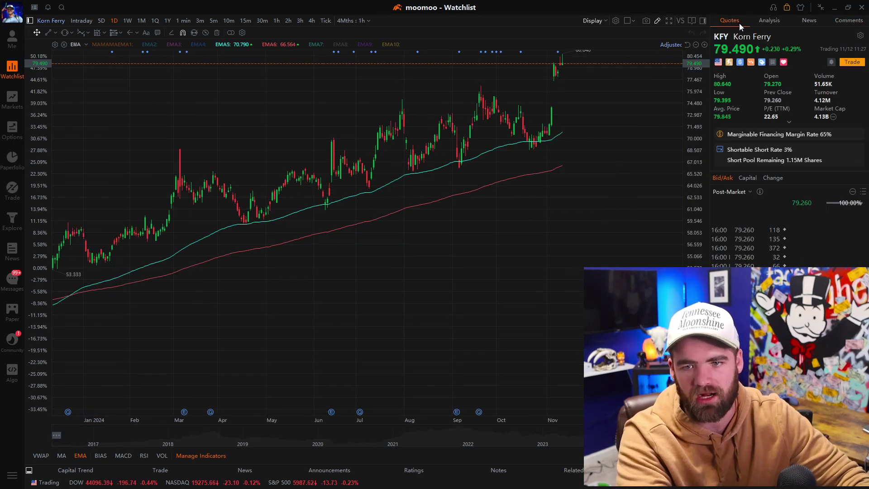
- Hide the stock detail sidebar, search for the ticker AAPL, and show Apple's chart
left_click(703, 21)
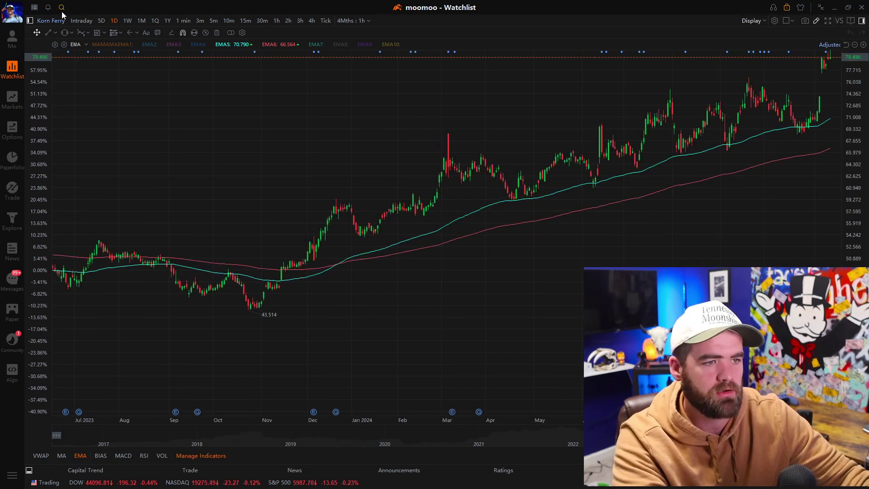
left_click(62, 8)
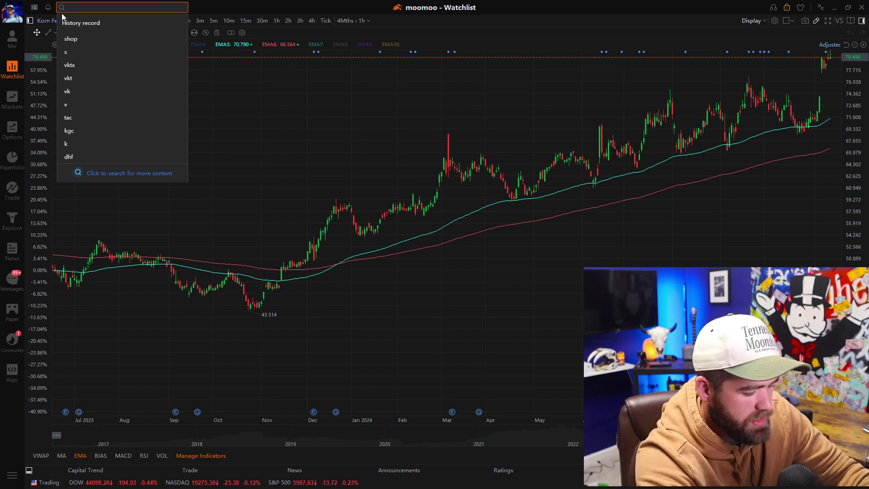
type("aapl")
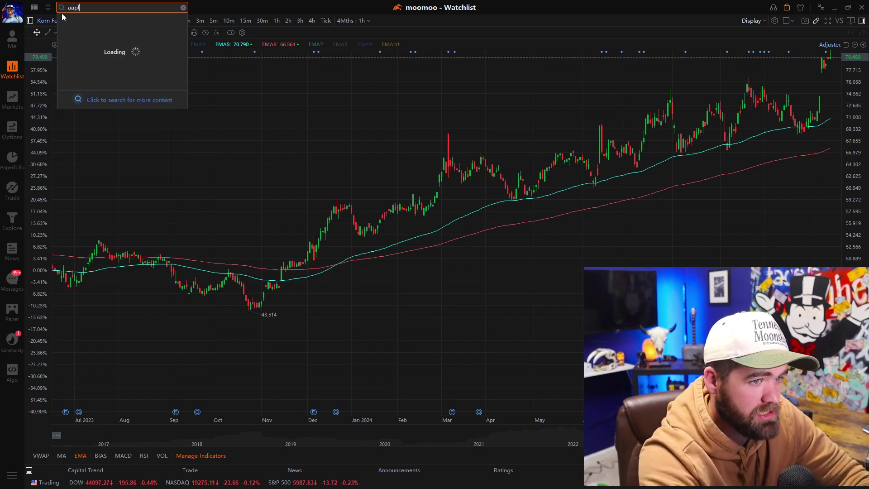
left_click(122, 34)
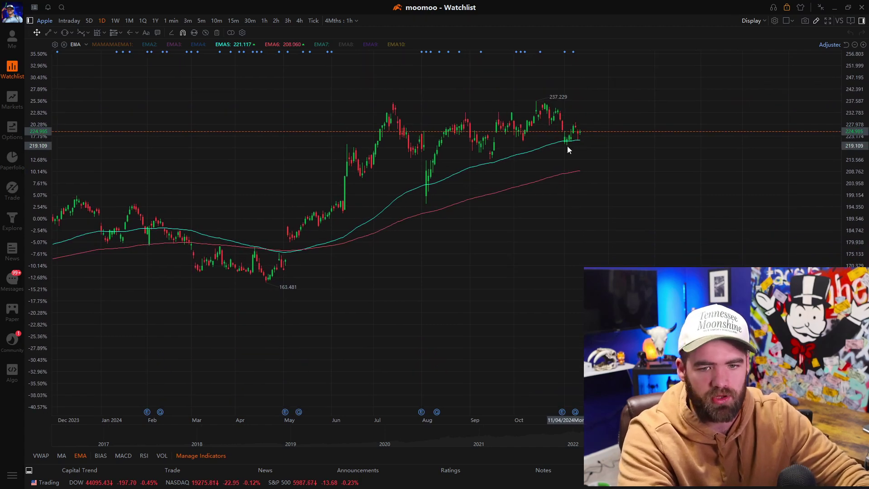
- Start a new Apple price alert at 220.402, just beneath the latest candles, and move the alert settings window over the chart
mouse_move(565, 143)
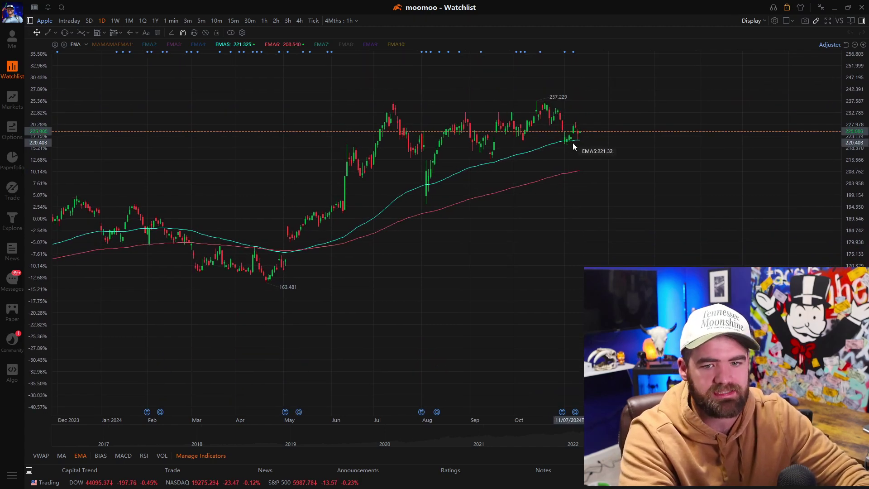
right_click(572, 144)
mouse_move(602, 149)
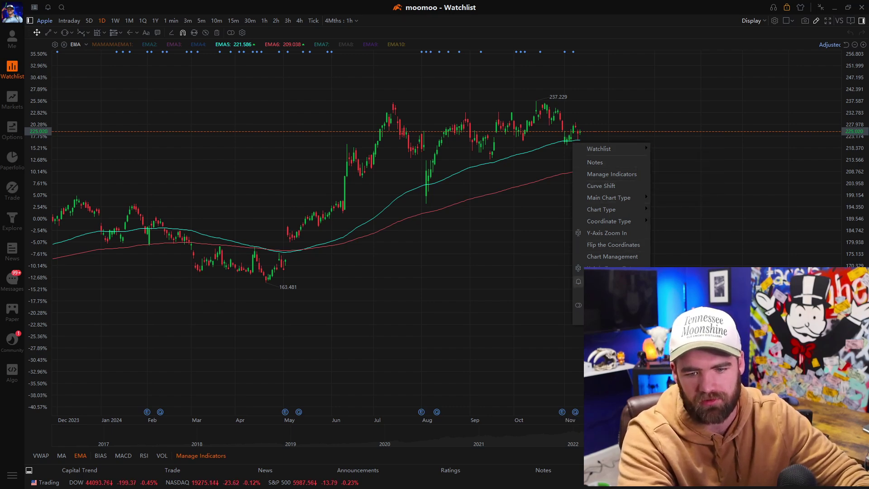
left_click(607, 281)
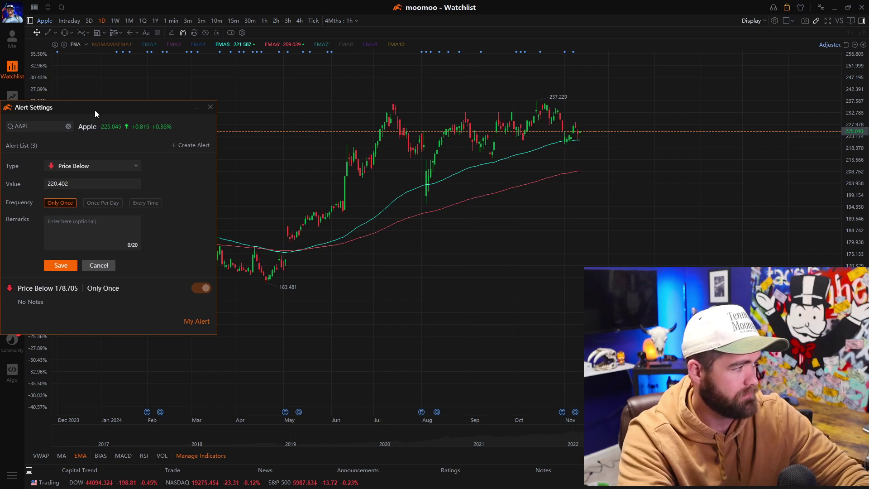
left_click_drag(94, 110, 389, 91)
- Review the available alert types, save the Only Once alert for a price below 220.402, and close the alert settings
left_click(430, 149)
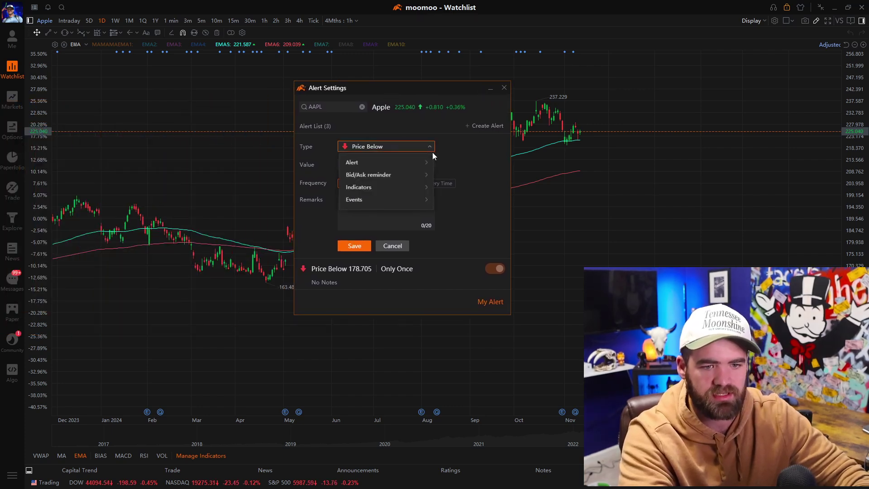
mouse_move(412, 163)
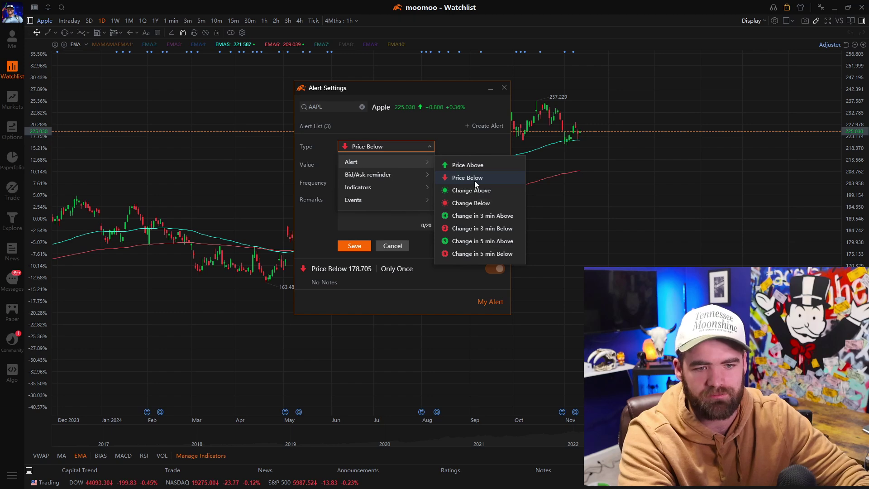
mouse_move(427, 190)
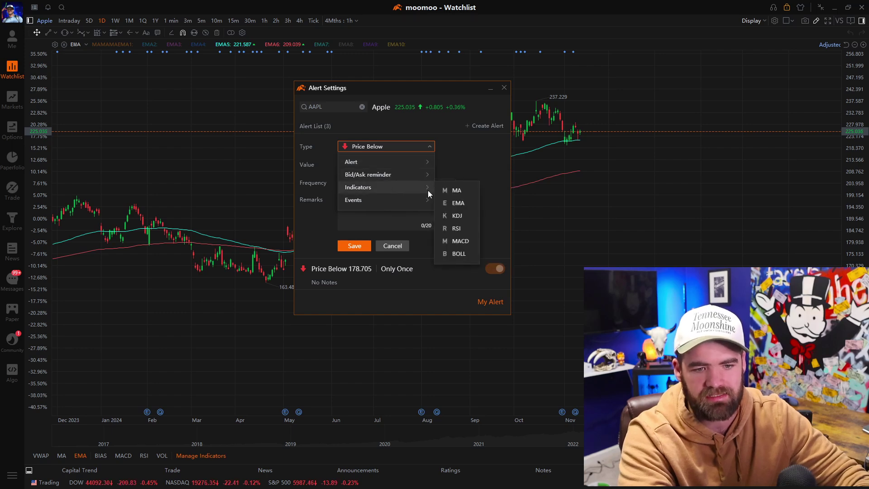
left_click(455, 164)
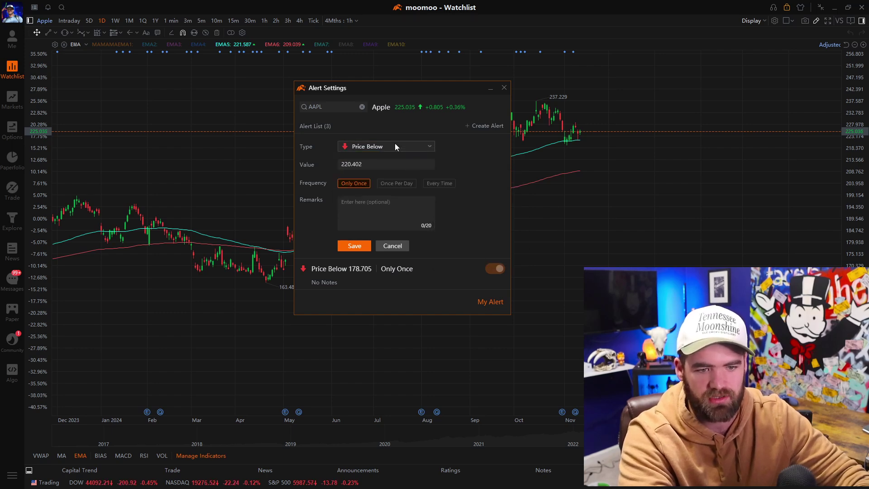
left_click(360, 247)
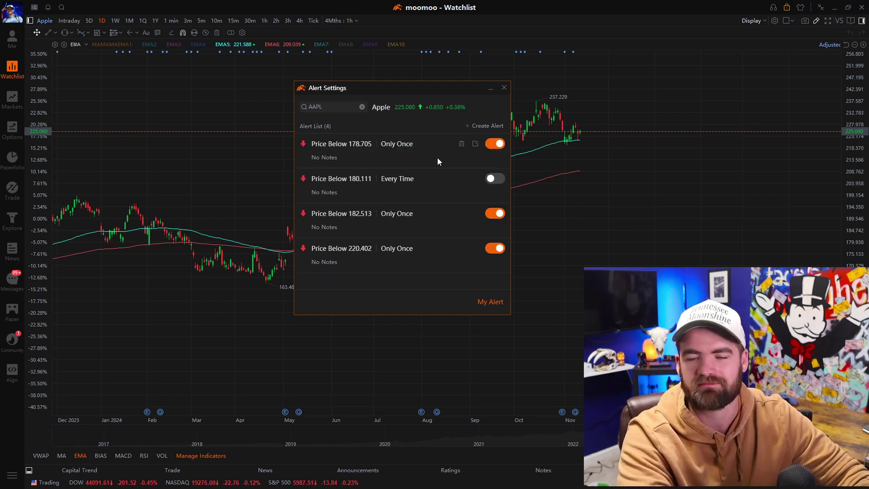
left_click(503, 88)
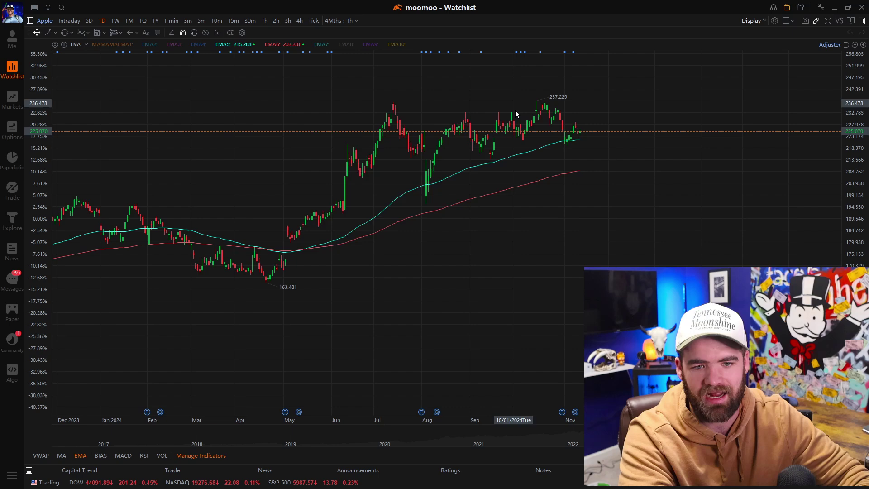
- Add Apple to the "new list" watchlist from its chart, and show that list's stocks in the watchlist panel
right_click(583, 133)
mouse_move(608, 138)
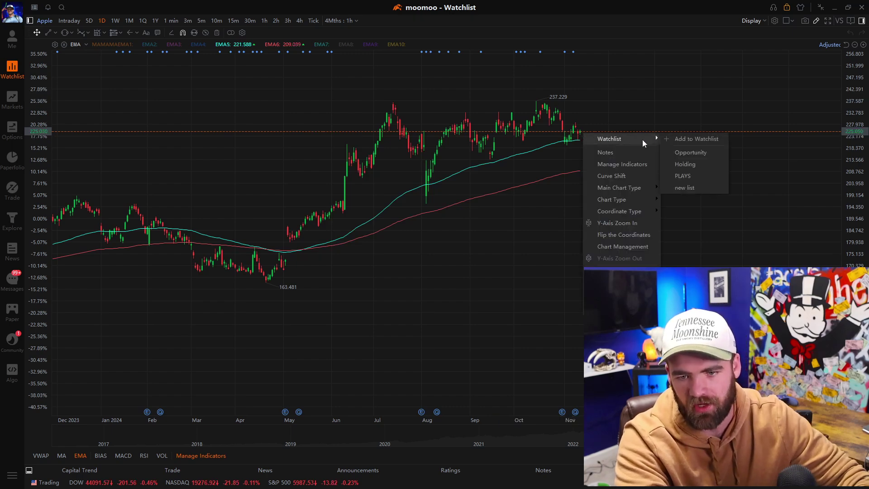
left_click(701, 189)
left_click(30, 21)
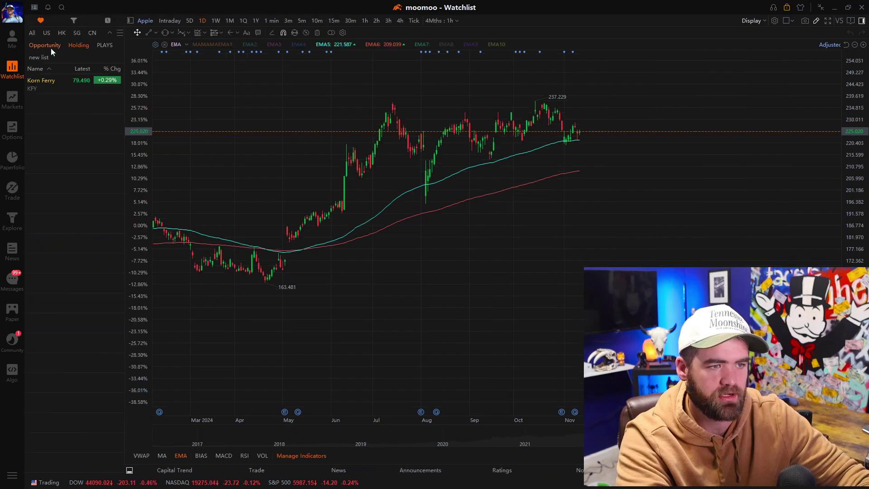
left_click(45, 57)
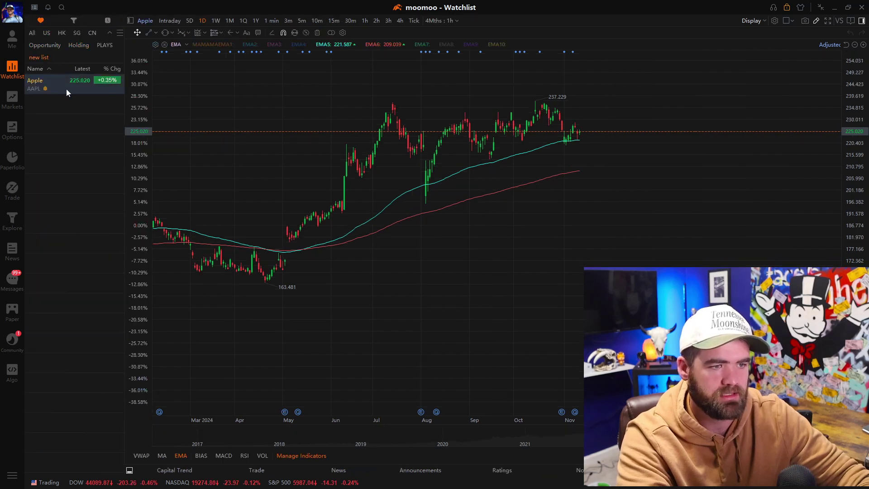
- Remove Apple from its watchlist and add it back to "new list" through the stock detail sidebar, and hide the watchlist panel
left_click(862, 21)
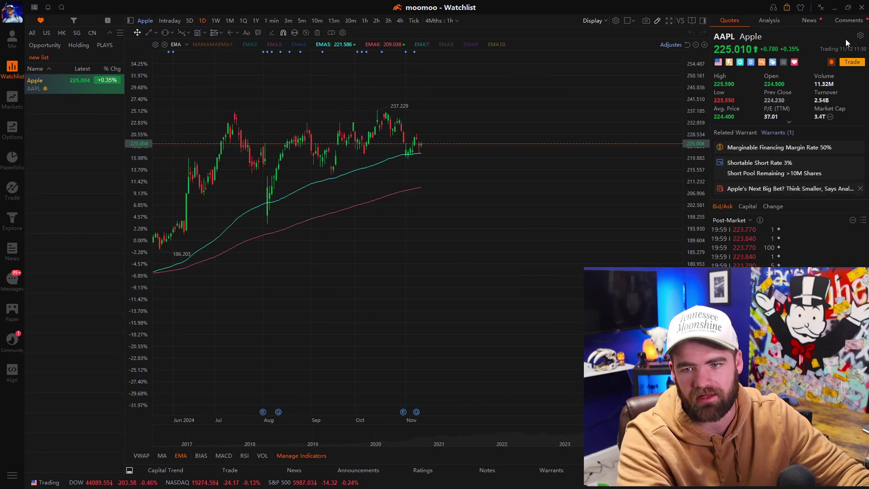
left_click(795, 64)
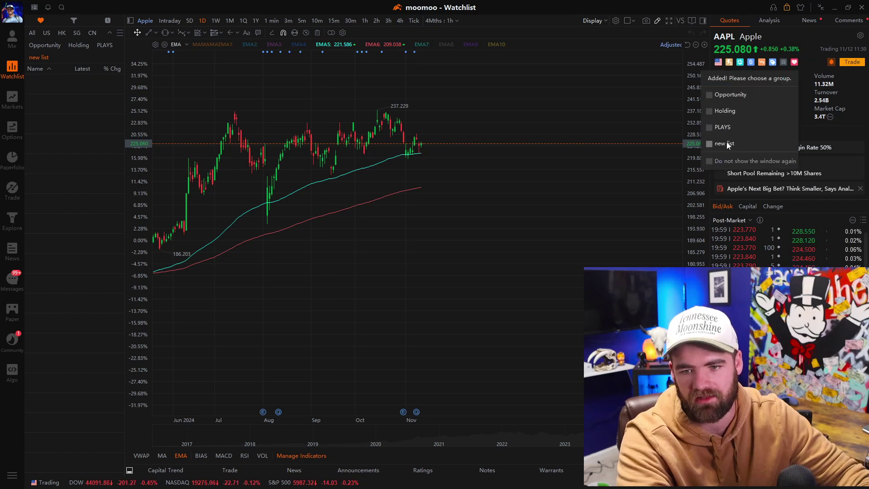
left_click(727, 144)
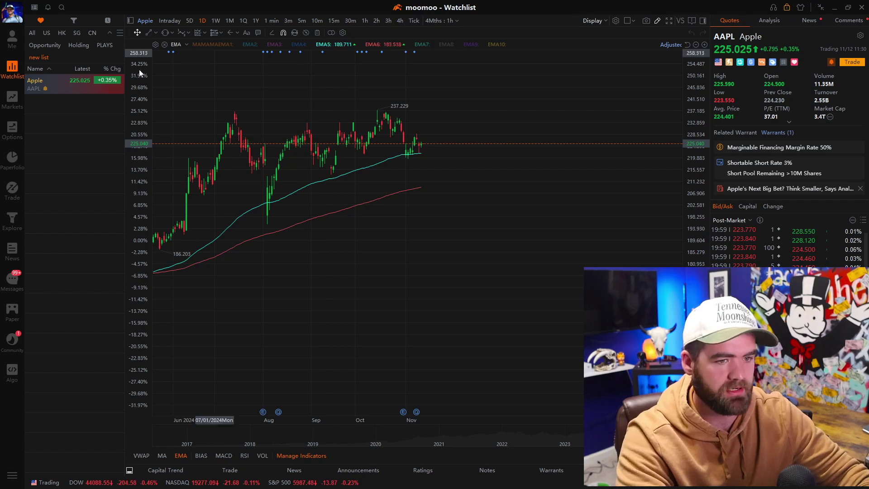
left_click(131, 21)
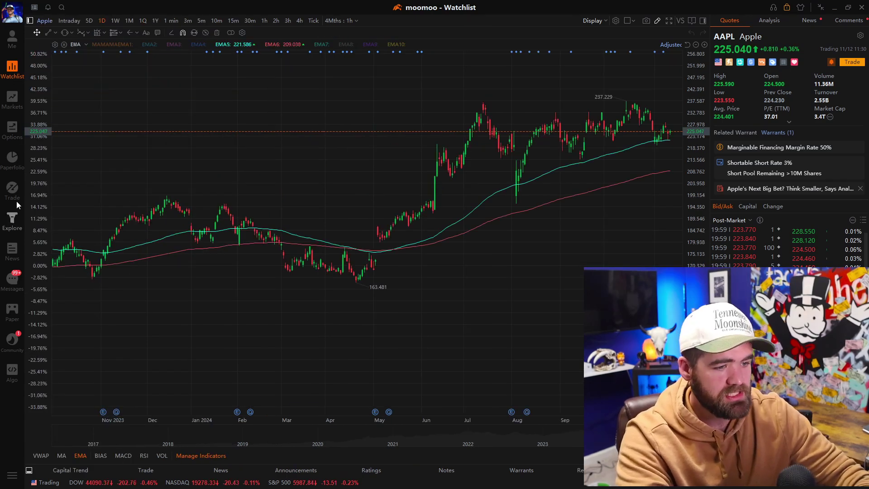
- Review the watchlist quotes table on the Markets page, and look through the filter categories for US stocks
left_click(17, 113)
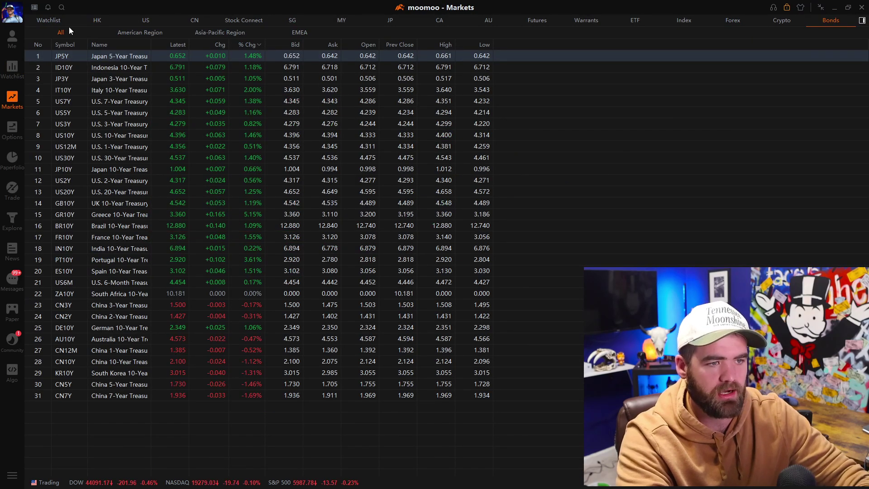
left_click(49, 25)
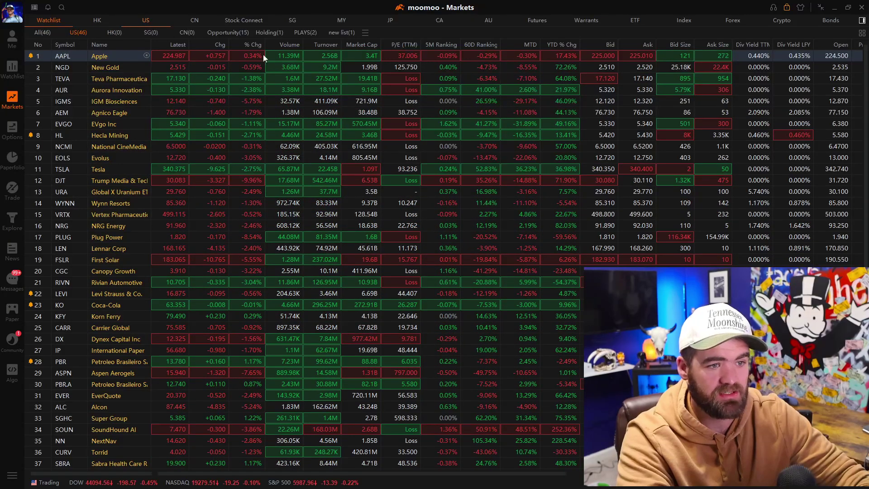
left_click(145, 20)
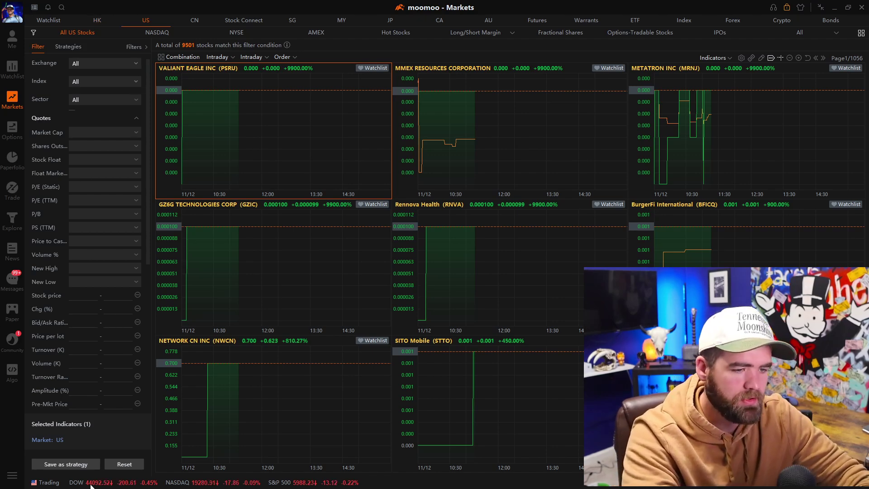
scroll(91, 233, "down", 5)
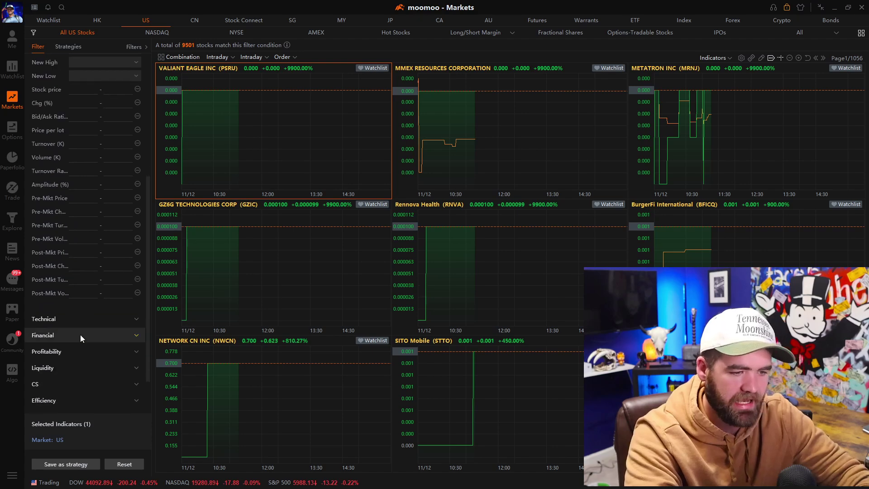
scroll(77, 385, "up", 4)
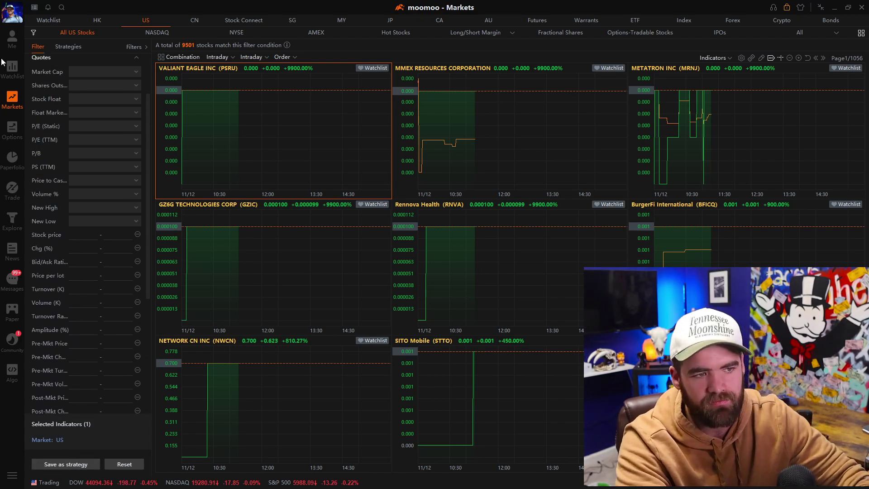
- Return to the Watchlist page, reveal the watchlist panel, and show the stocks matched by the swing trading screener strategy
left_click(14, 72)
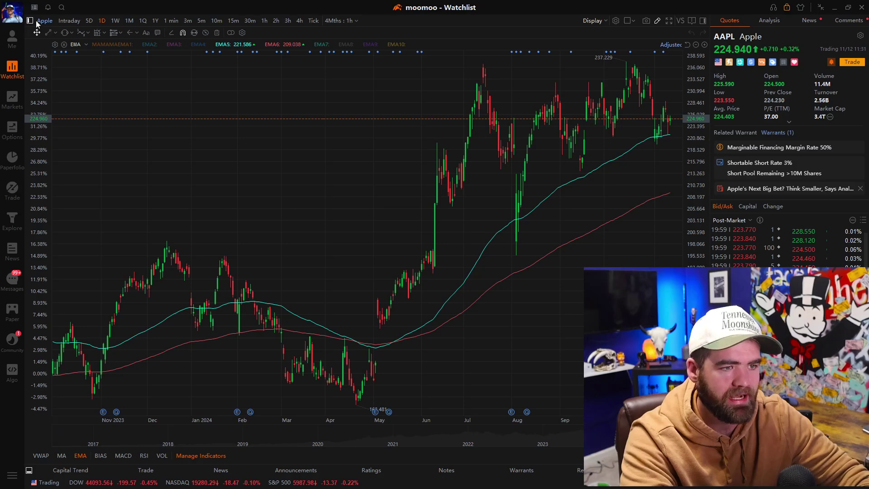
left_click(31, 21)
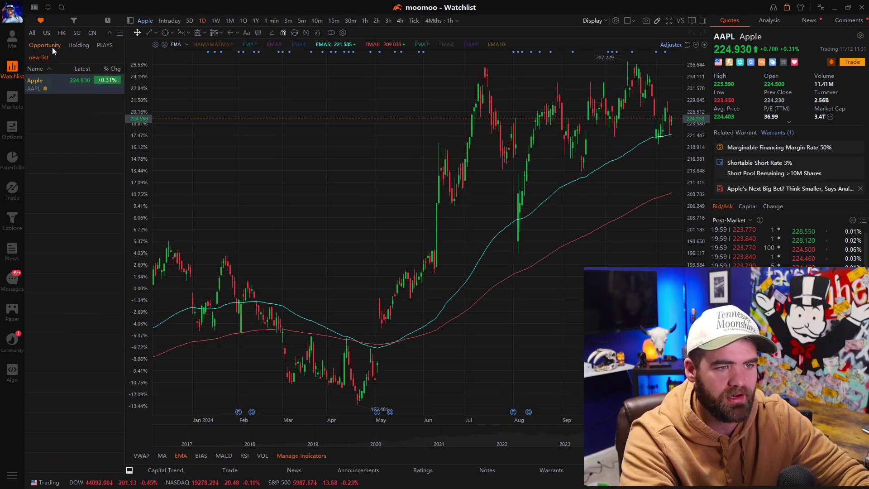
left_click(74, 21)
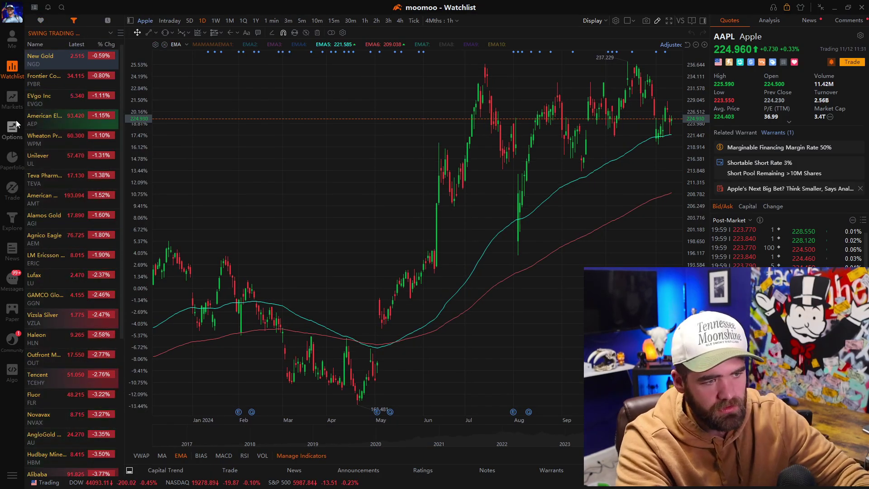
- Filter all US stocks on the Markets page by static P/E ≤ 10 and float market cap ≥ 1B
left_click(12, 100)
scroll(96, 64, "up", 2)
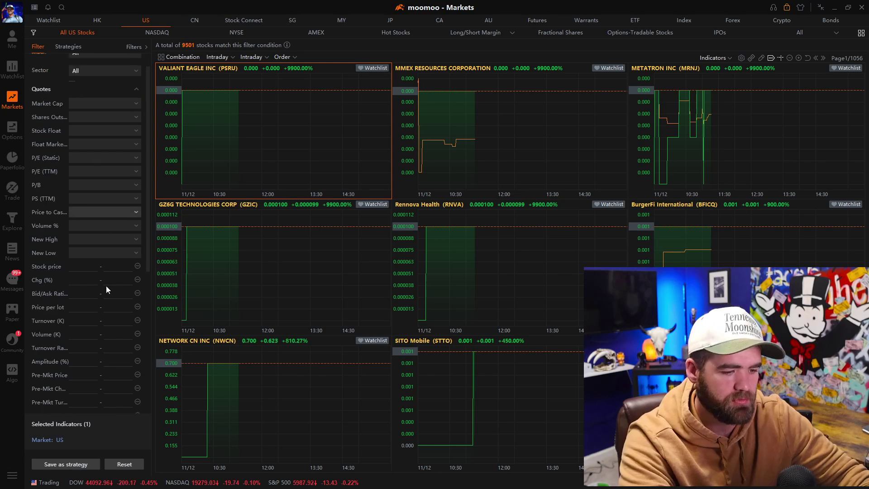
left_click(80, 175)
left_click(95, 210)
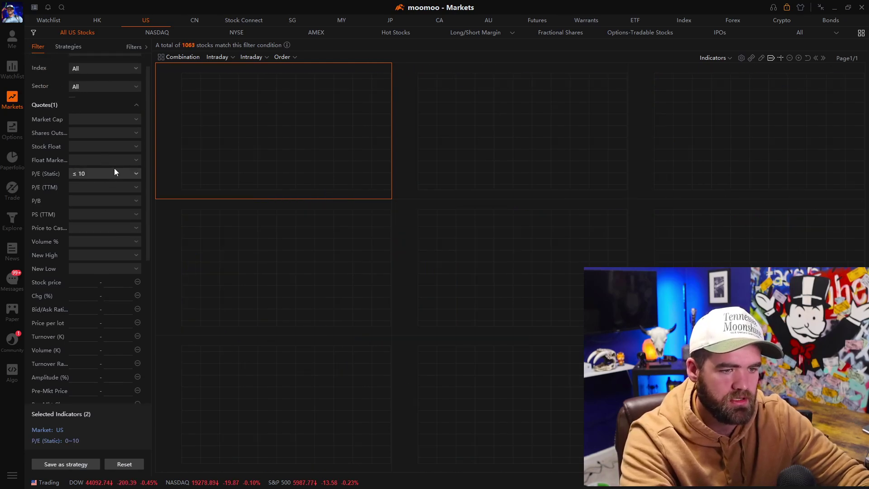
left_click(104, 159)
left_click(108, 254)
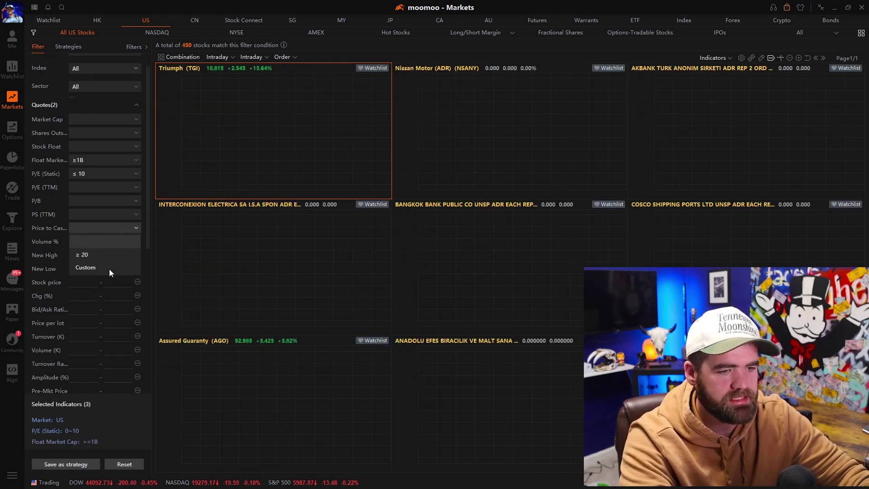
left_click(133, 229)
left_click(130, 203)
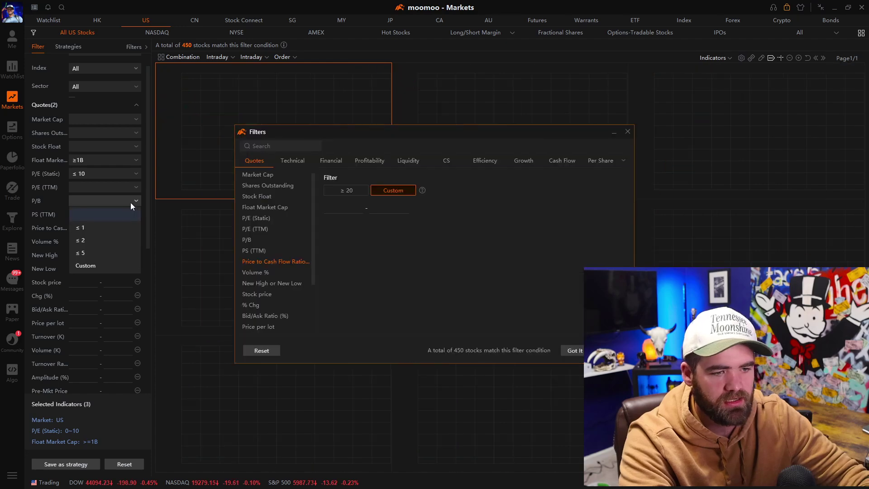
left_click(624, 131)
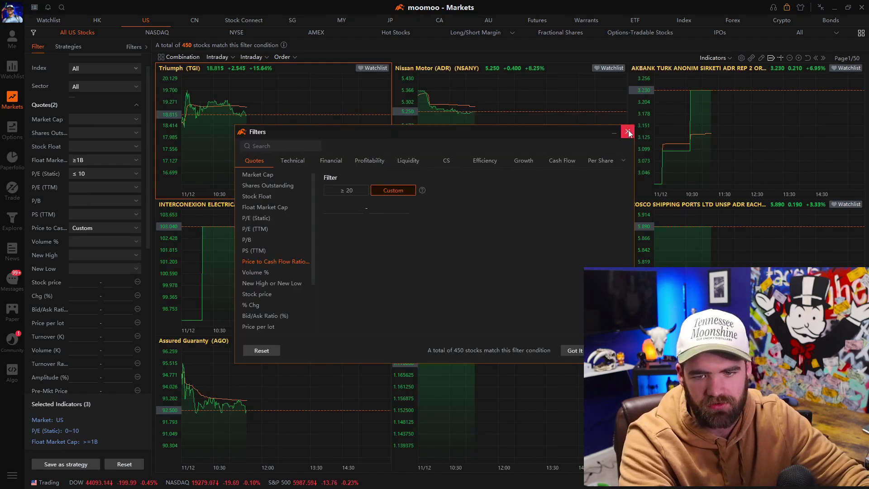
left_click(625, 131)
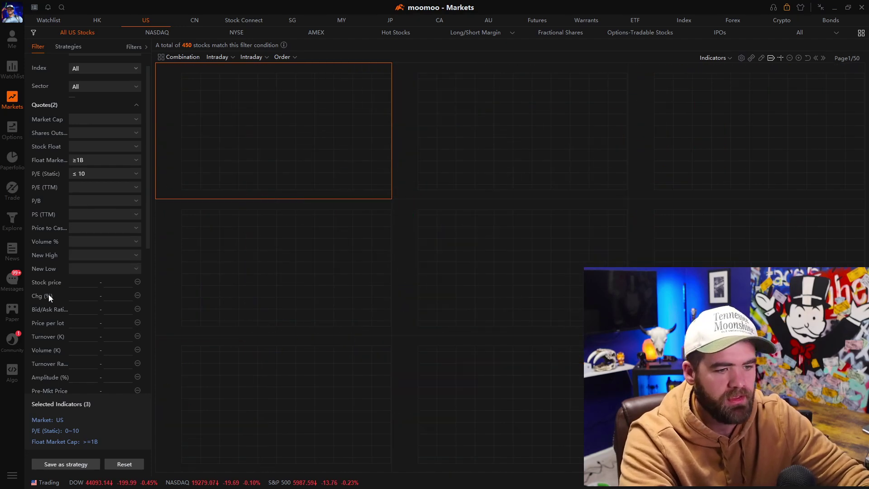
- Save the current US stock filter as a strategy named "youtube"
left_click(76, 466)
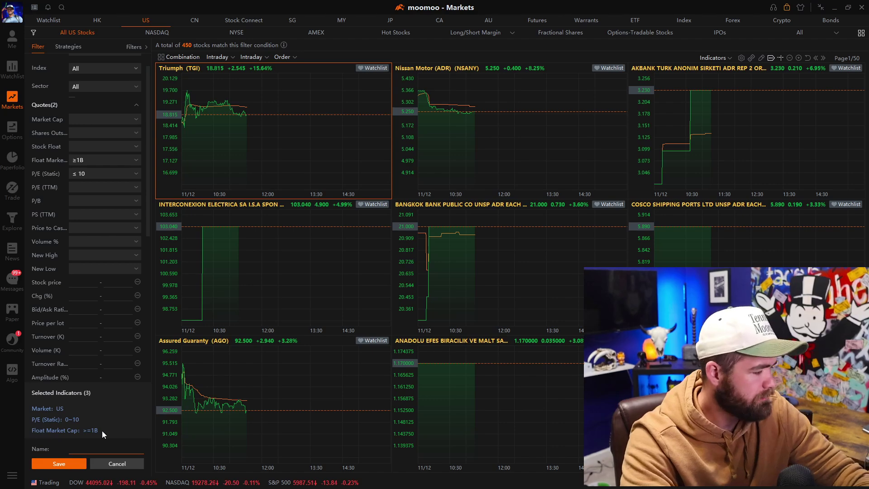
type("youtube")
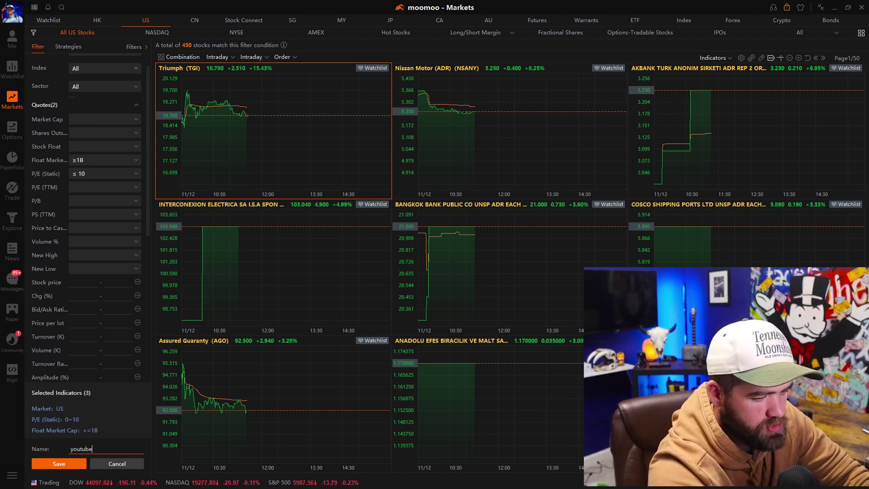
left_click(65, 462)
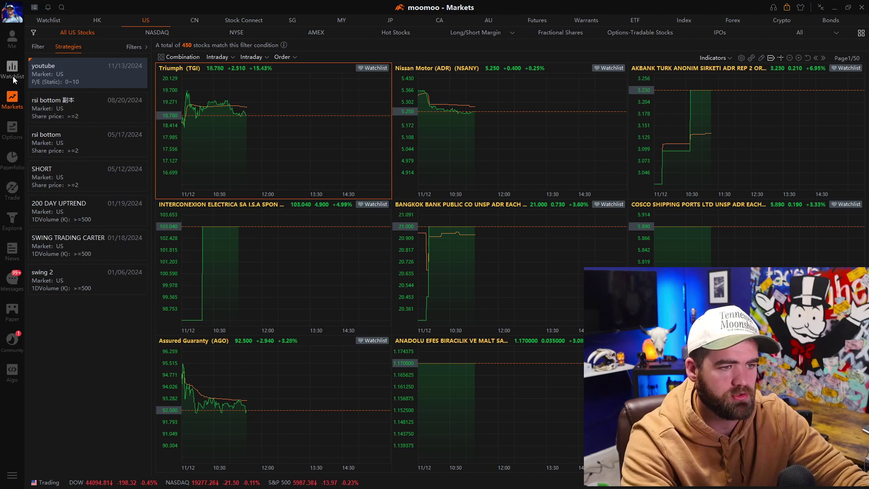
- Return to the Watchlist page and show the stocks matched by the "youtube" screener strategy
left_click(12, 72)
left_click(111, 33)
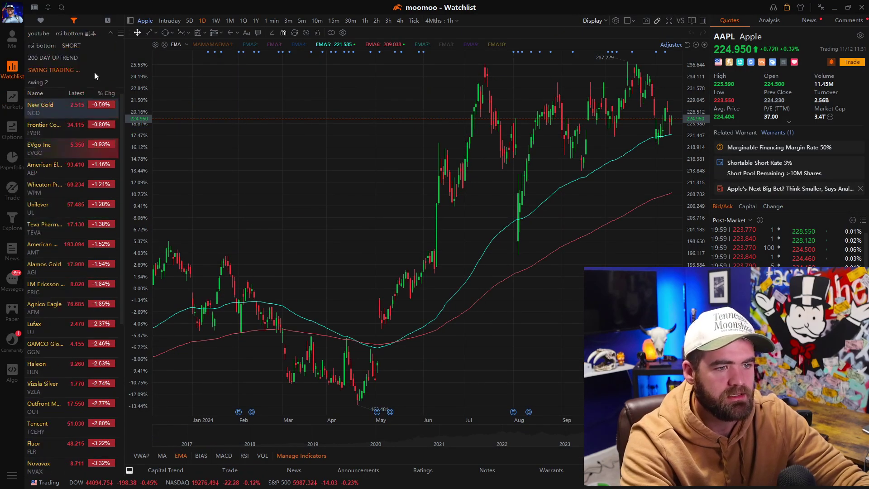
left_click(39, 34)
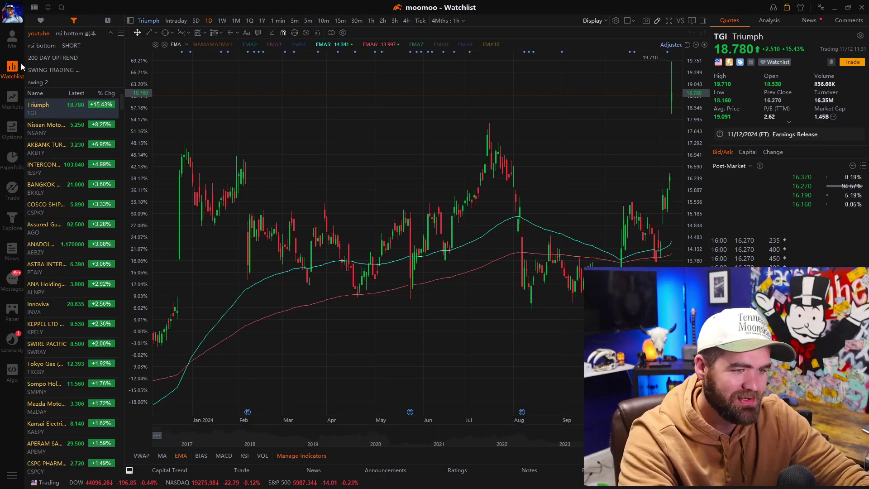
- Check the screener options on the Watchlist page, return to the Markets page, and delete the "youtube" strategy
left_click(121, 35)
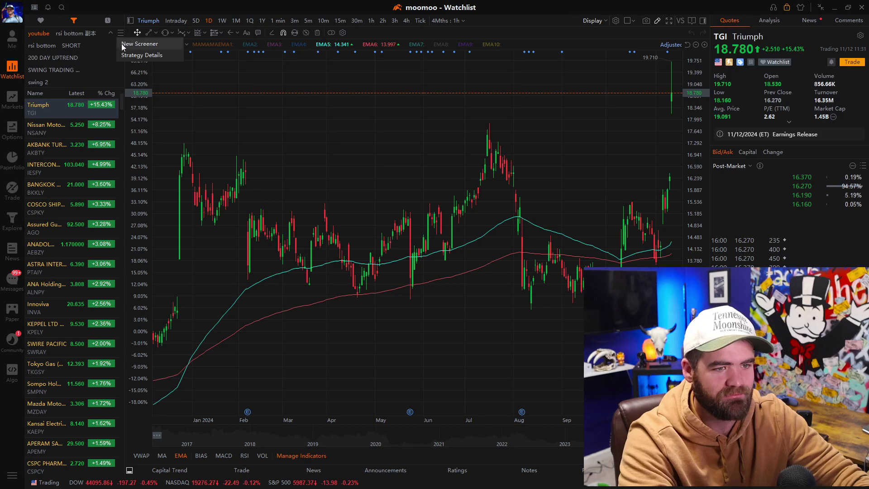
left_click(14, 98)
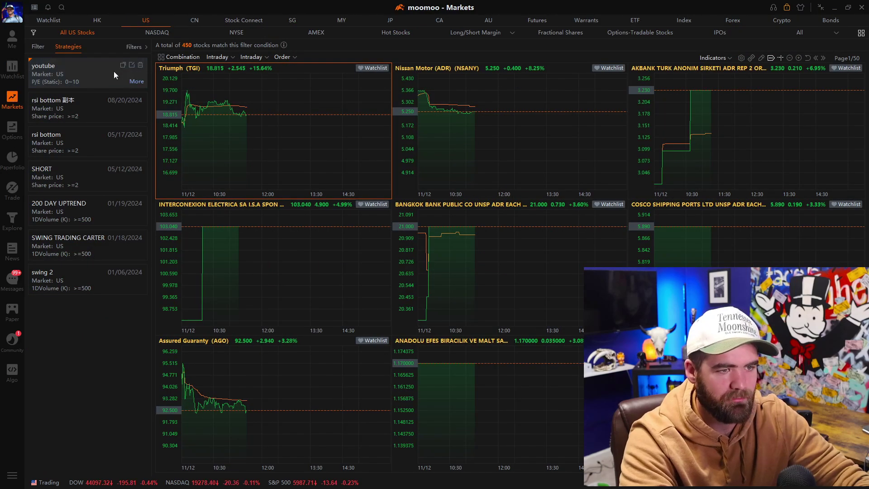
left_click(140, 66)
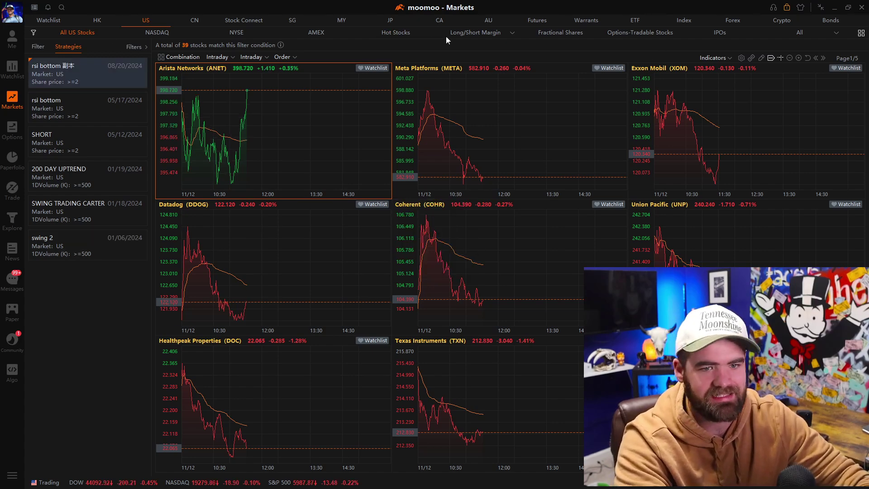
- View the Hot Stocks and AMEX lists for the US market, and open the option chains on the Options page
left_click(390, 34)
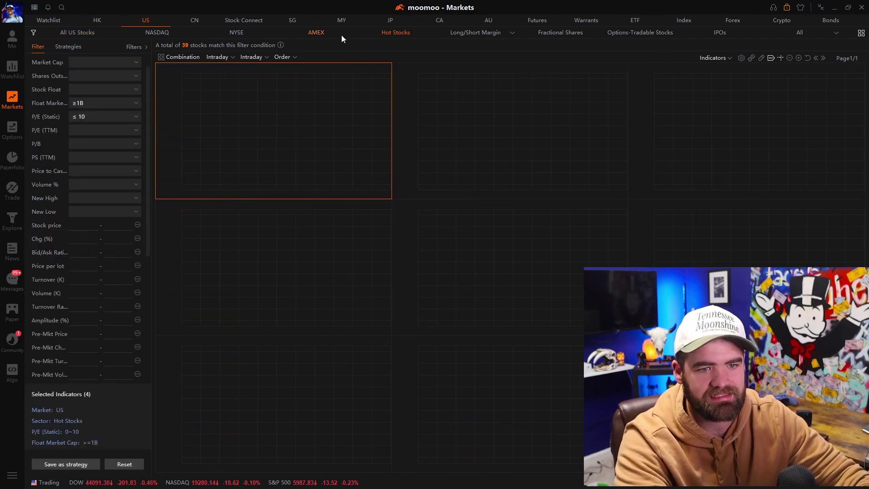
left_click(327, 33)
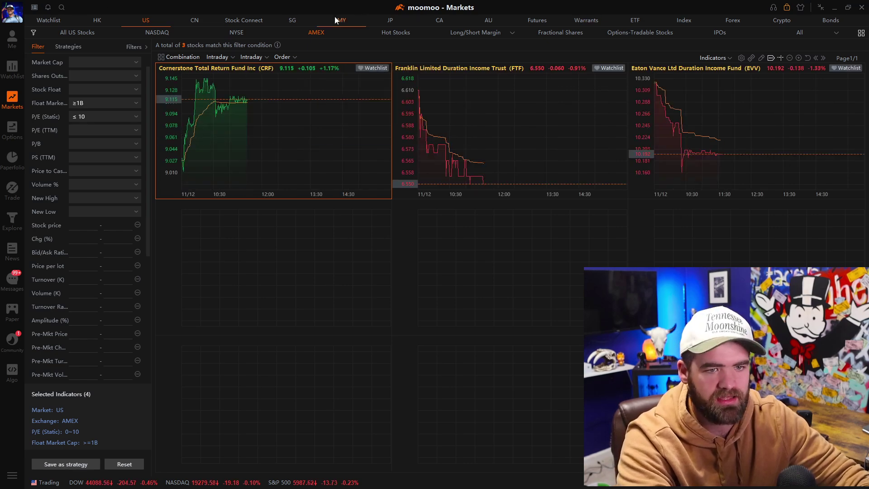
left_click(14, 137)
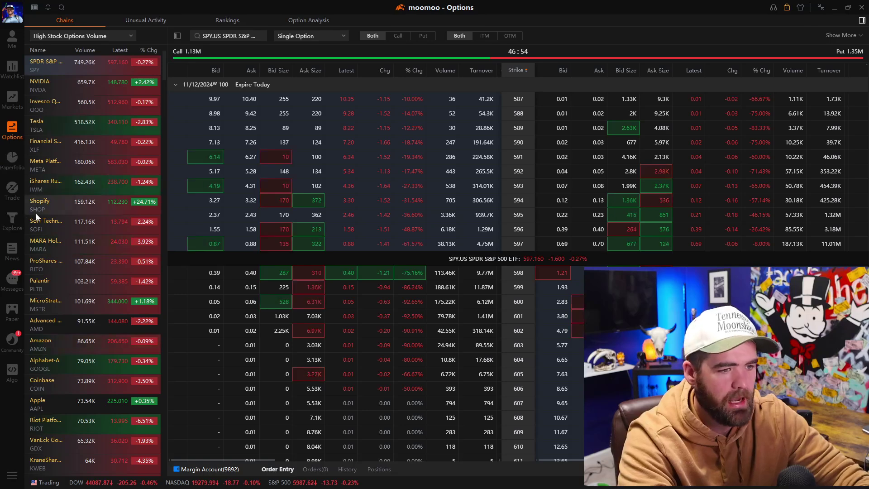
- Open the Paperfolio daily rankings and view the performance and holdings of several ranked portfolios
left_click(16, 167)
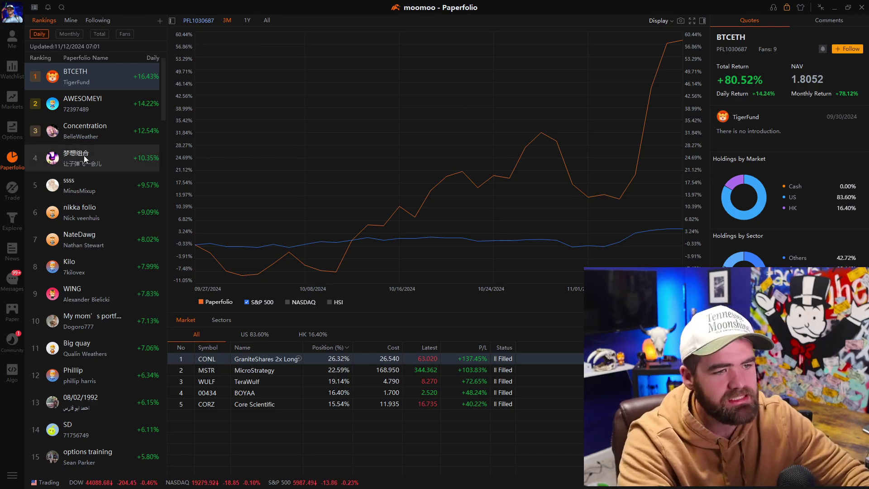
left_click(102, 123)
left_click(131, 178)
left_click(126, 215)
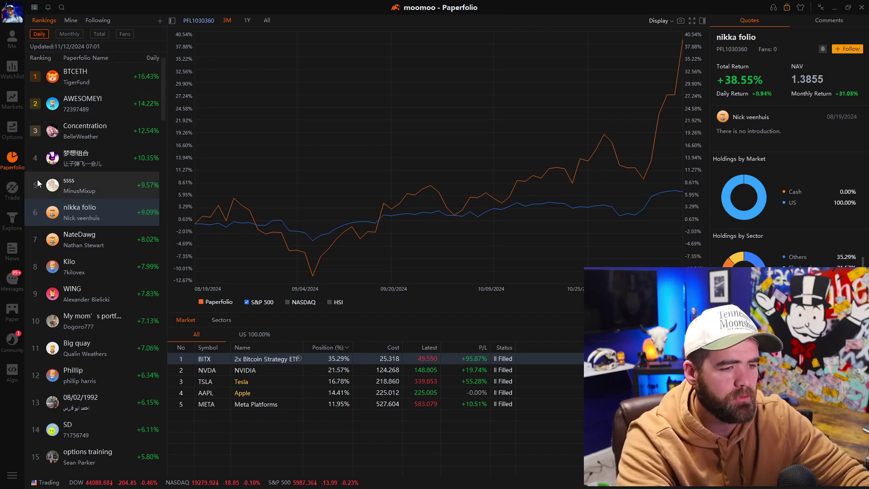
- Open the Trade page and compare its Adaptive and Customize layout templates
left_click(13, 189)
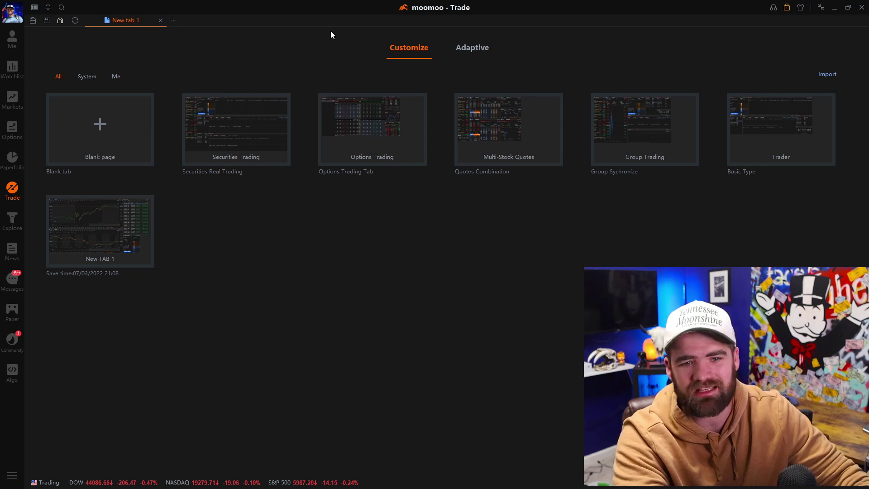
left_click(468, 47)
left_click(398, 48)
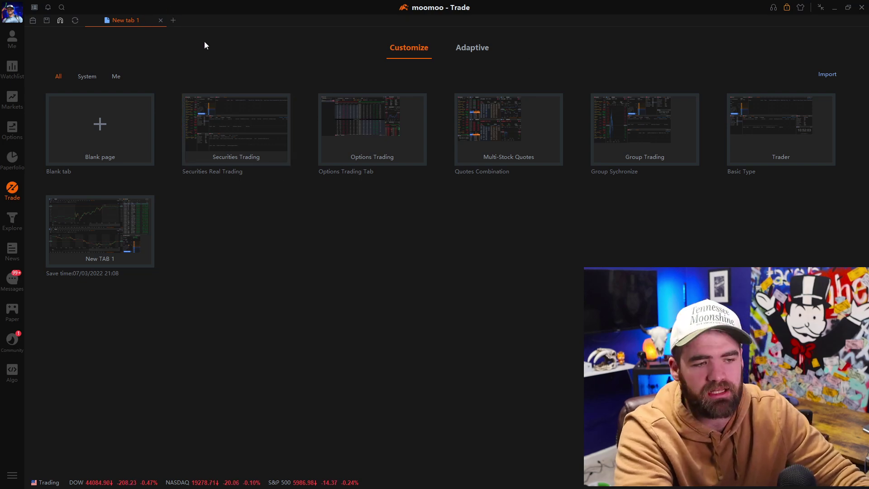
- Create a blank trading layout and place a Watchlist window in its upper-left corner
left_click(101, 130)
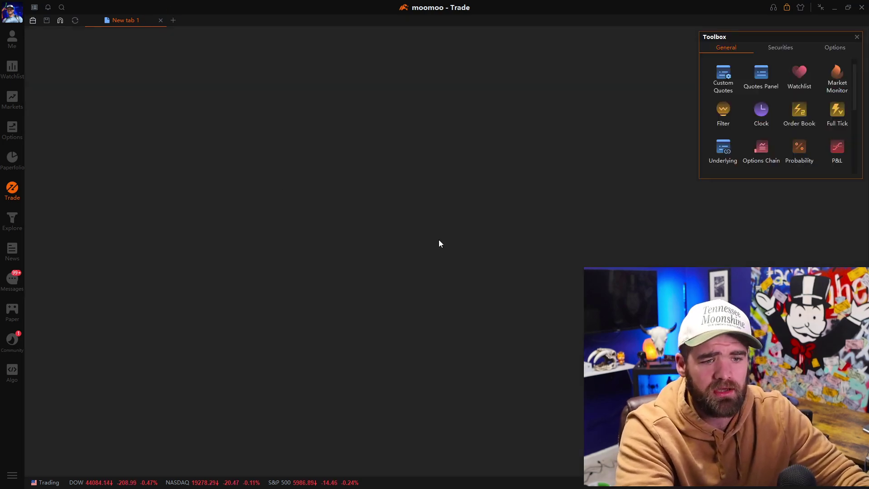
left_click(804, 77)
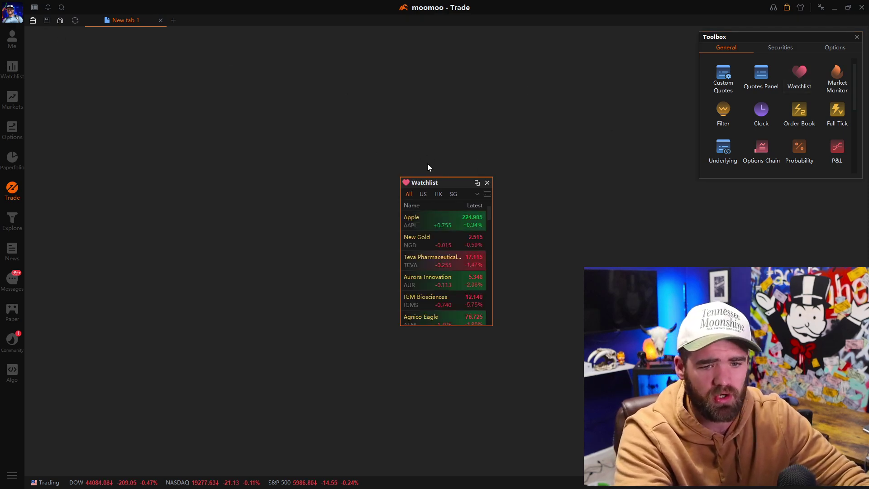
left_click_drag(452, 184, 95, 34)
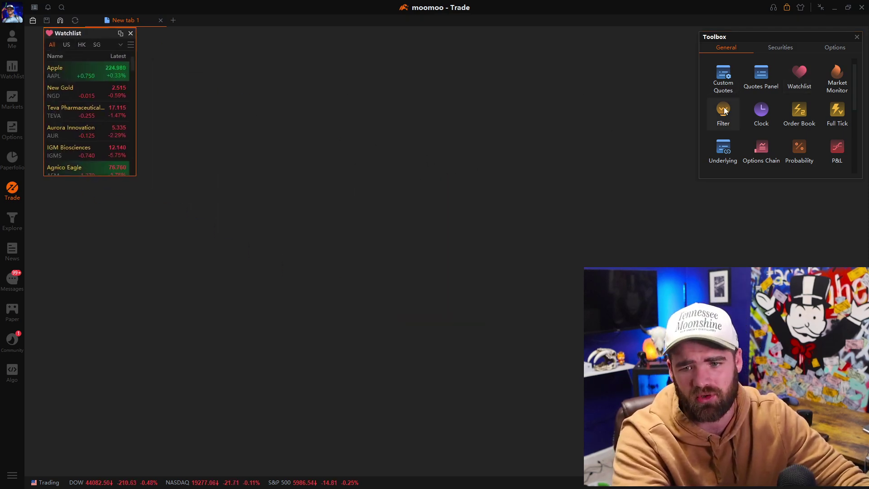
- Add a Market Monitor window directly beside the Watchlist window and switch it to US market activity
left_click(838, 75)
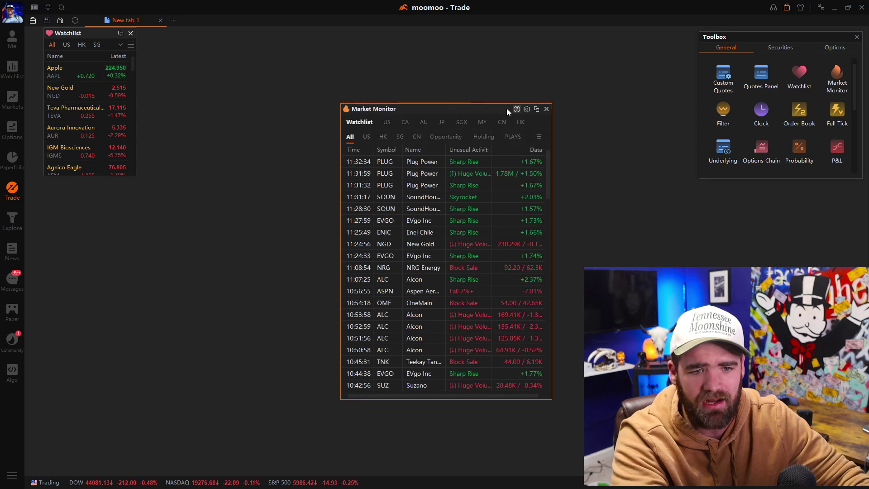
left_click_drag(507, 111, 265, 44)
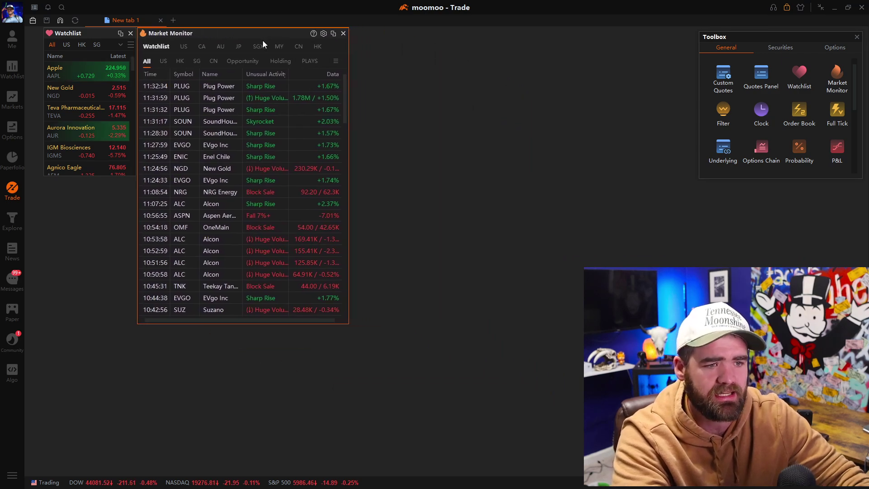
left_click(186, 47)
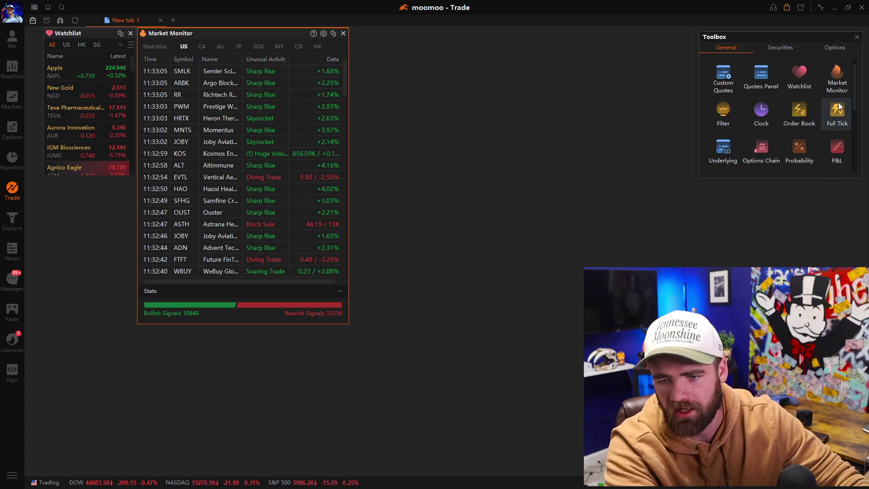
- Add a Charts window beside the Market Monitor and enlarge it to match the Market Monitor's height
scroll(837, 107, "down", 1)
scroll(838, 104, "down", 3)
scroll(824, 131, "up", 4)
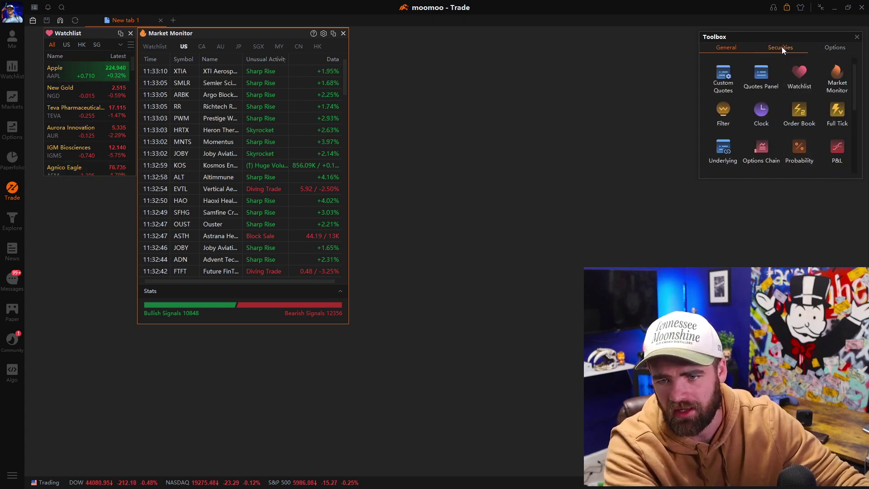
scroll(831, 143, "down", 3)
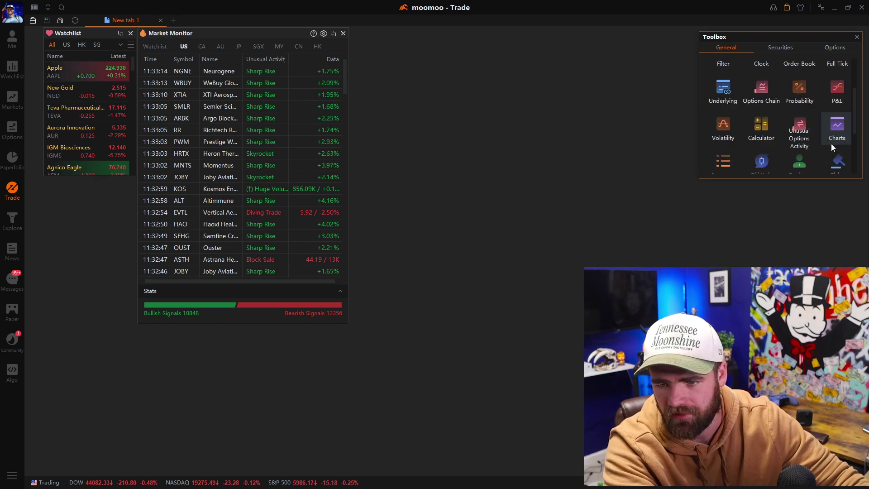
left_click_drag(467, 161, 449, 37)
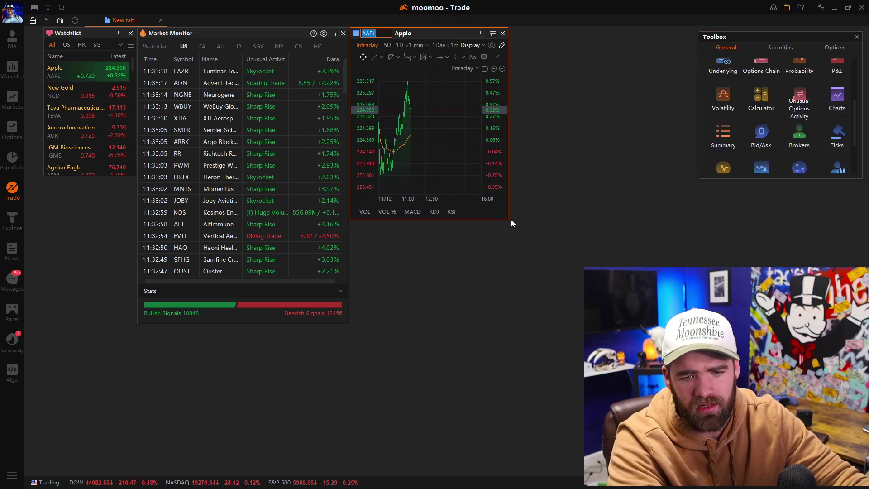
left_click_drag(508, 220, 608, 324)
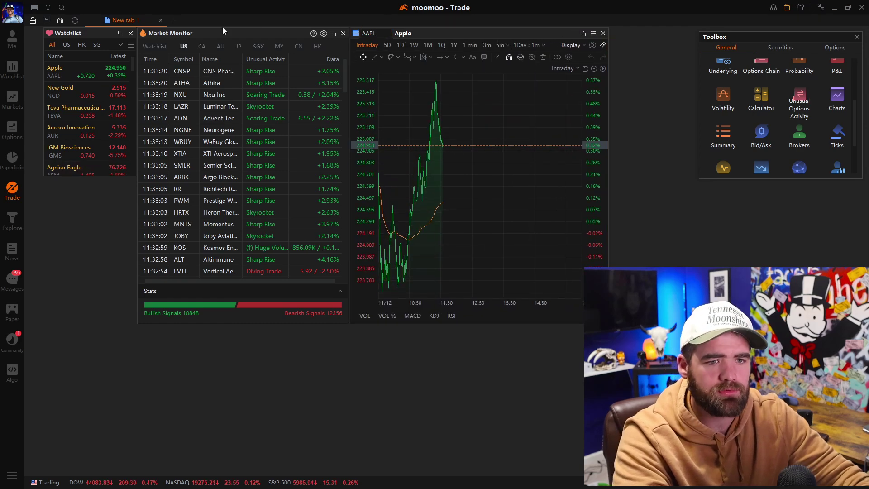
- Link the Watchlist, Market Monitor and chart windows by assigning all three to group number 1
left_click(121, 33)
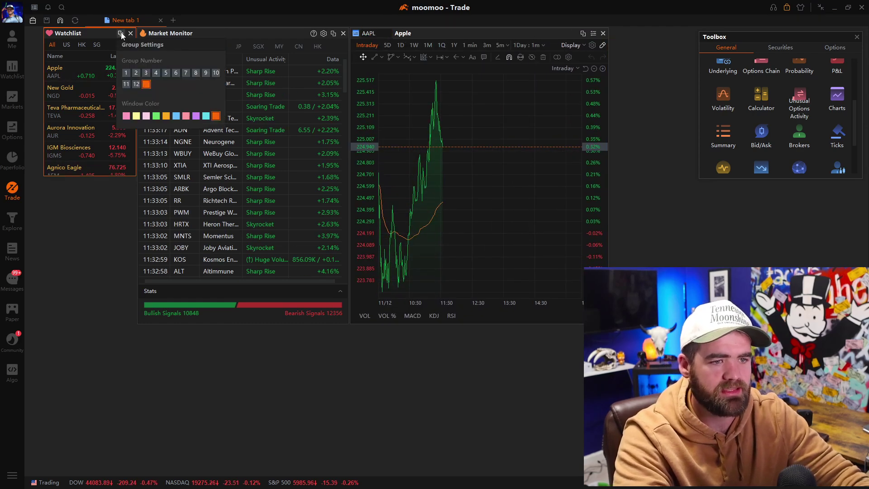
left_click(127, 73)
left_click(289, 35)
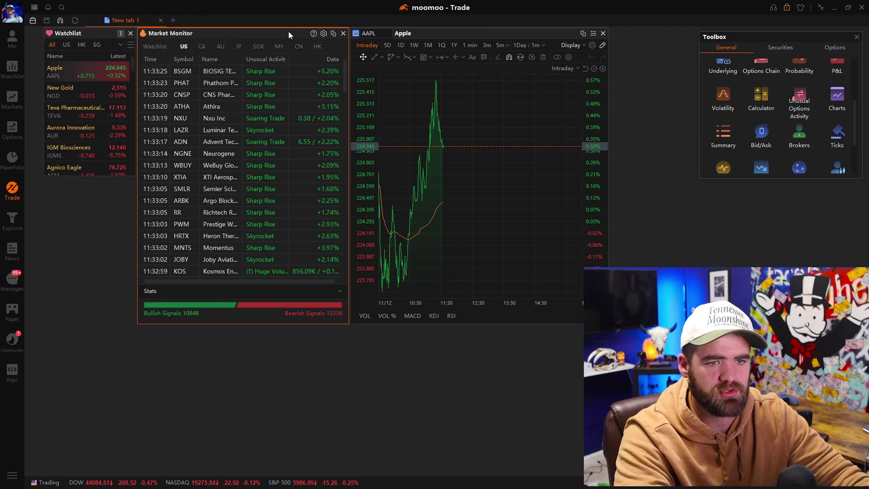
left_click(334, 33)
left_click(421, 35)
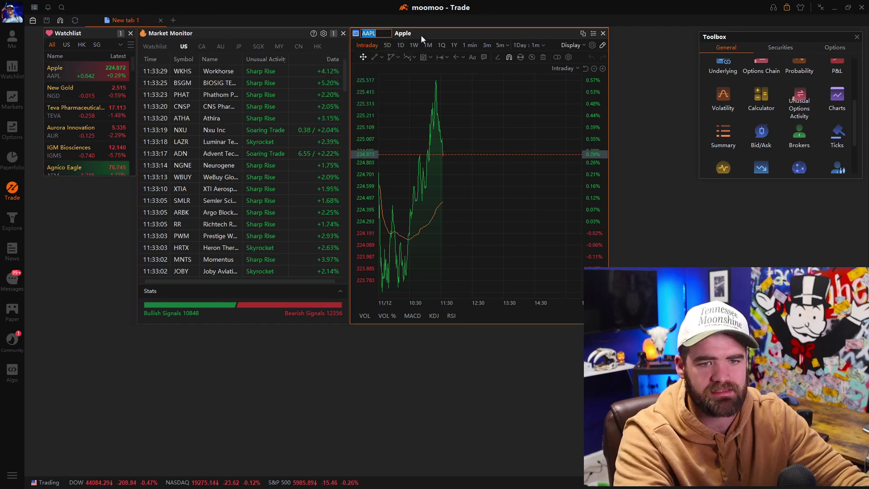
left_click(583, 33)
left_click(588, 72)
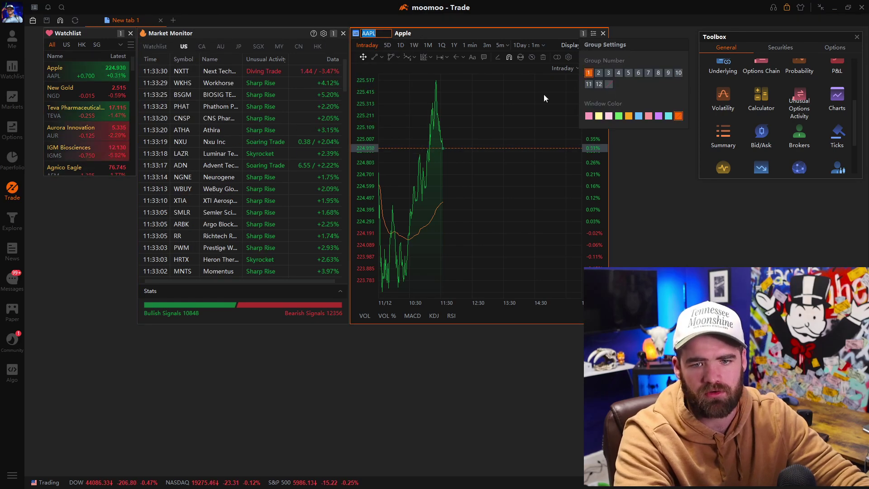
left_click(455, 37)
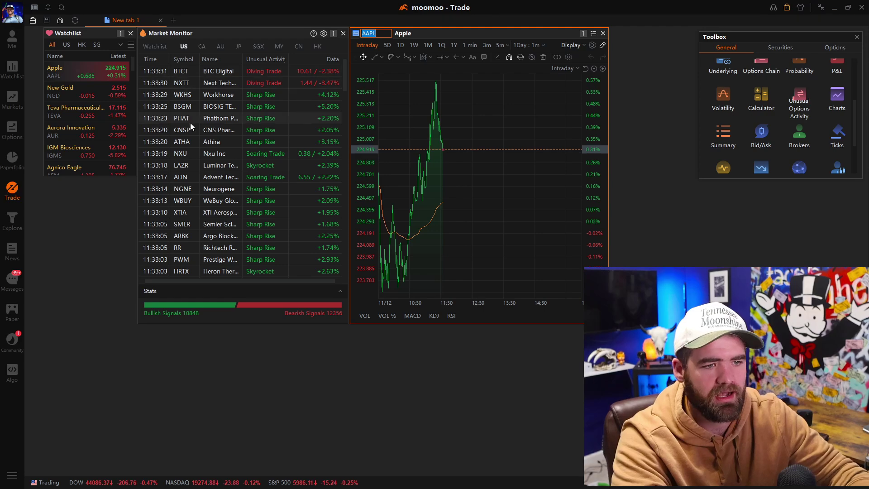
- Load BTC Digital into the linked chart from the Market Monitor, set the interval to 1 min, and switch to Phathom Pharmaceuticals
left_click(181, 72)
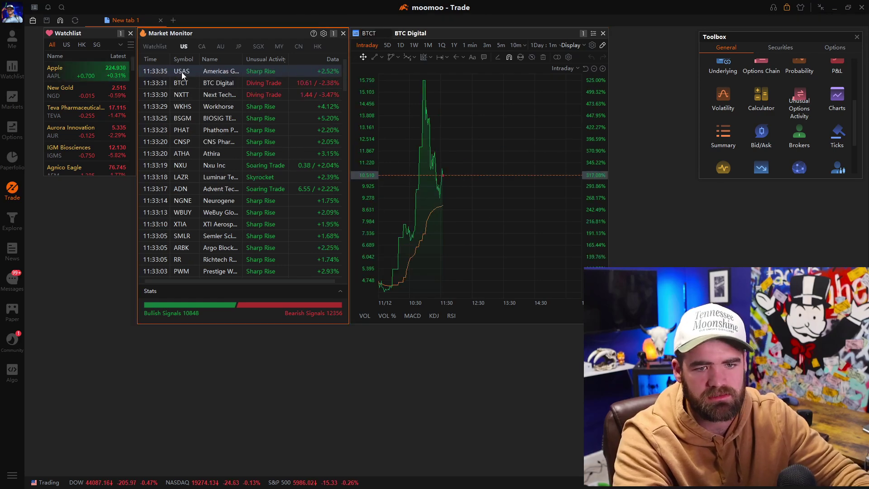
left_click(471, 46)
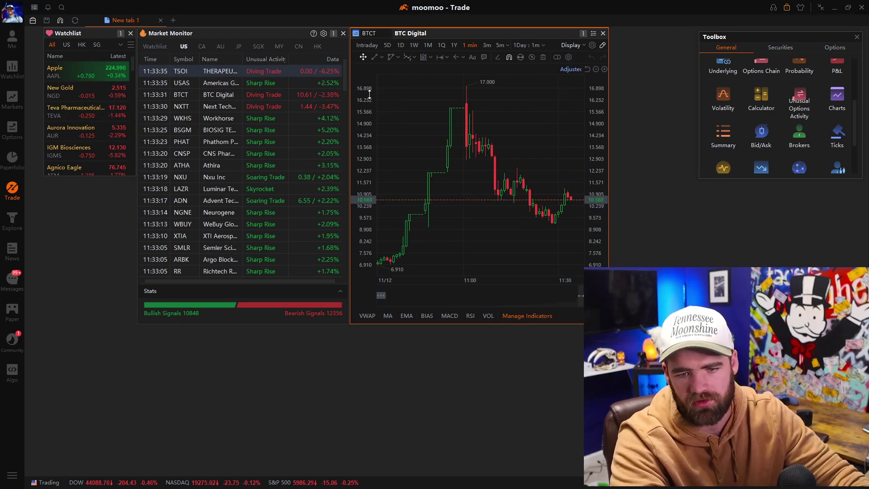
left_click(195, 84)
left_click(221, 143)
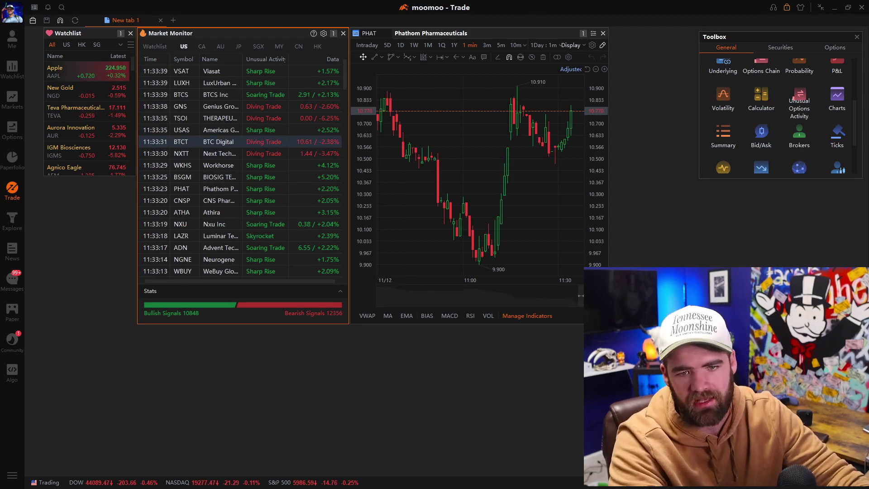
- Move the Toolbox below the Watchlist window and enlarge the chart window to fill the freed layout space
left_click_drag(149, 198, 124, 210)
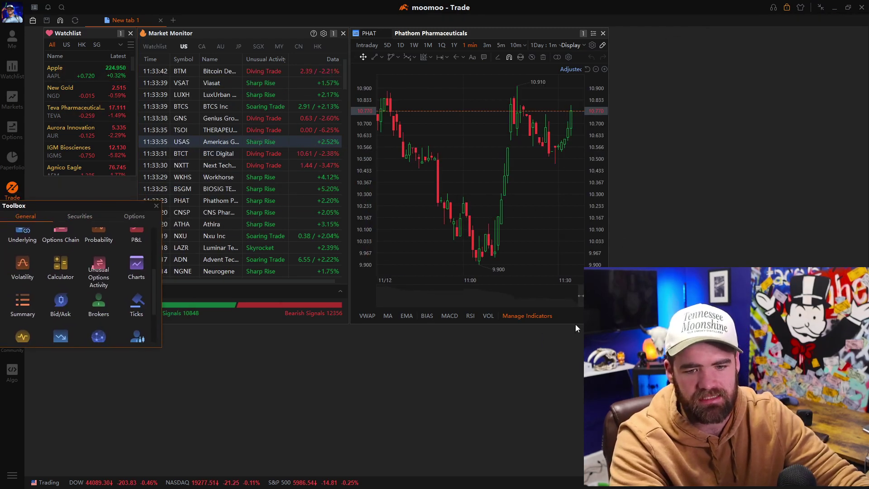
left_click_drag(581, 295, 796, 457)
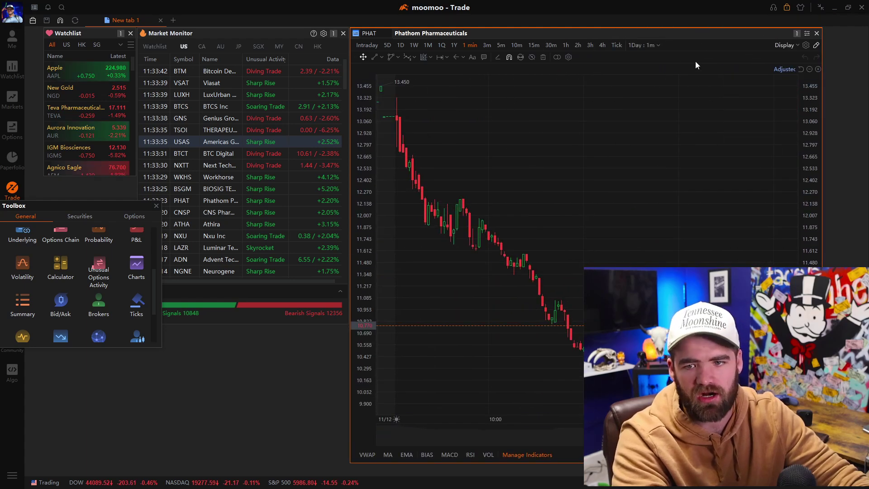
- Set the Phathom Pharmaceuticals chart to the 30m interval and open its list of time range and interval presets
left_click(401, 45)
left_click(471, 45)
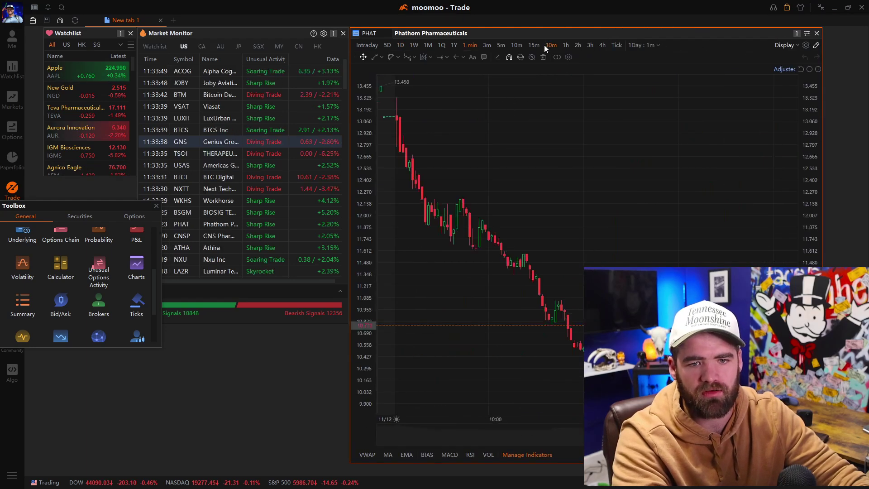
left_click(551, 46)
left_click(644, 45)
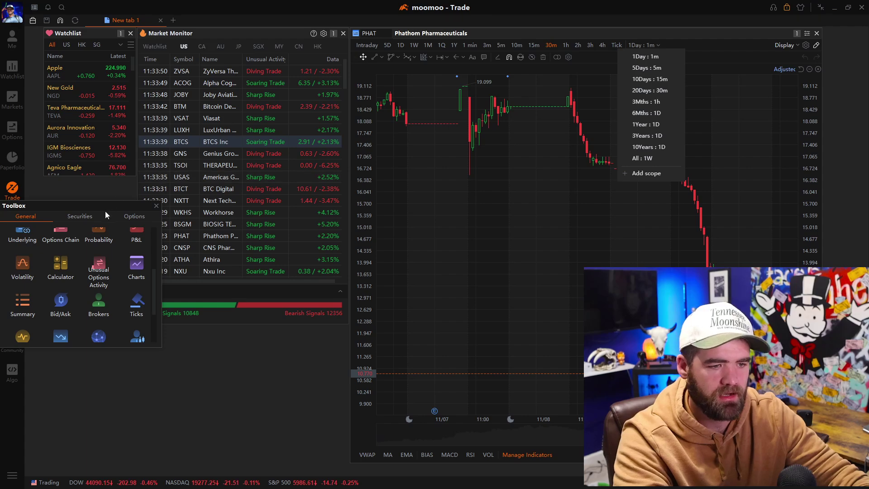
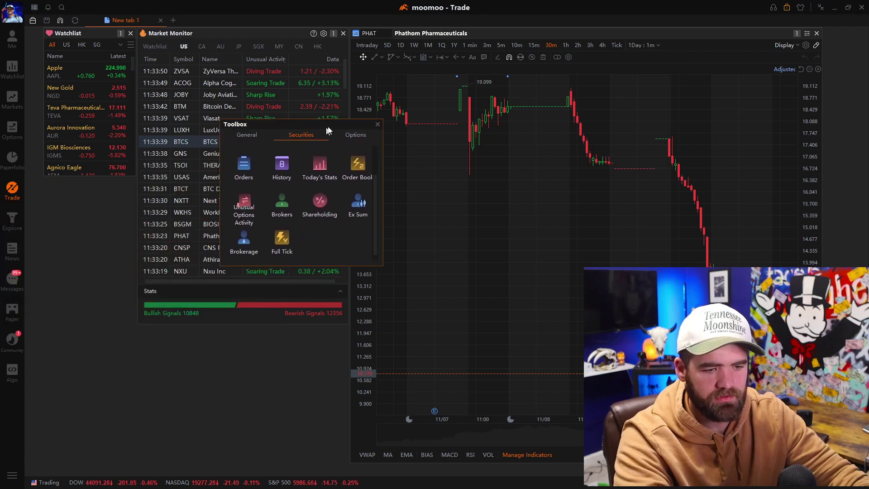
- Look through the Securities tools in the Toolbox and close the Toolbox
scroll(309, 208, "up", 2)
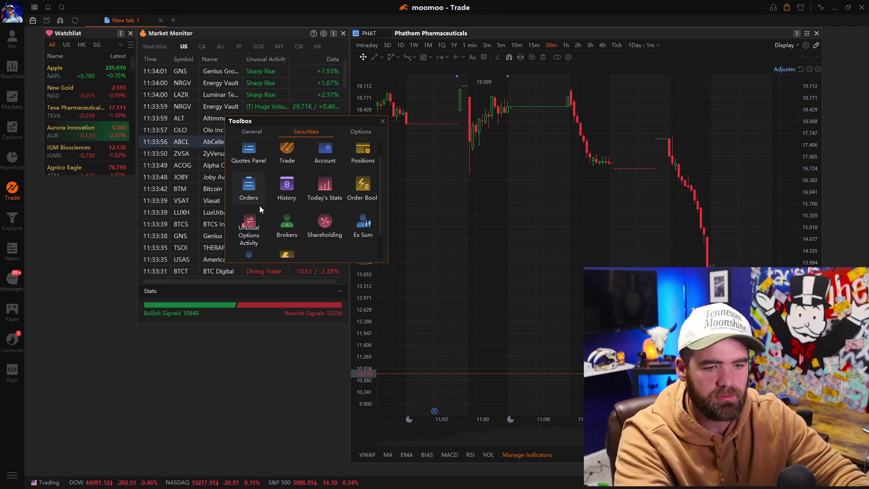
scroll(324, 182, "down", 1)
scroll(324, 182, "up", 1)
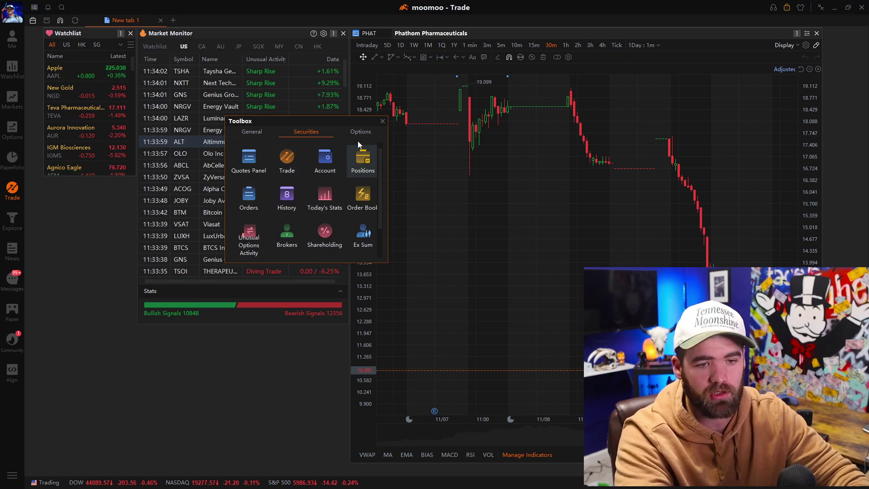
left_click(383, 121)
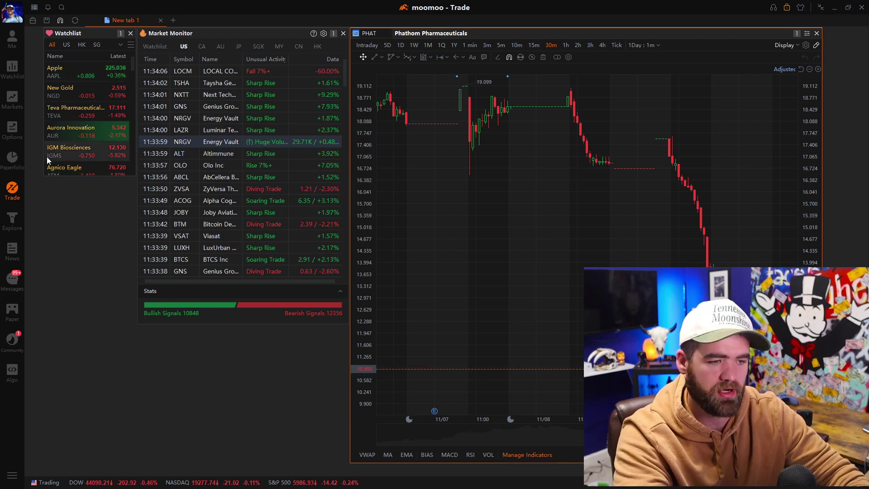
- Browse the Explore page's United States overview, advancing the index charts and viewing the Pre-market, After-hours and IPOs lists
left_click(13, 221)
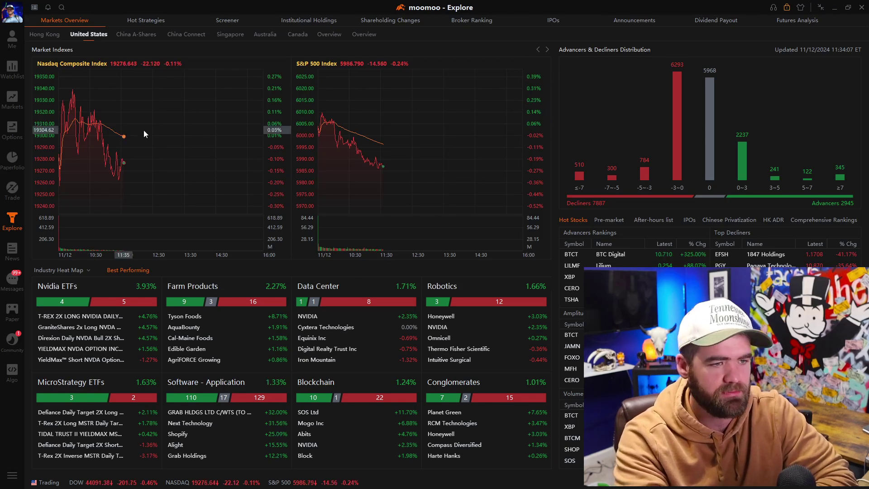
left_click(546, 49)
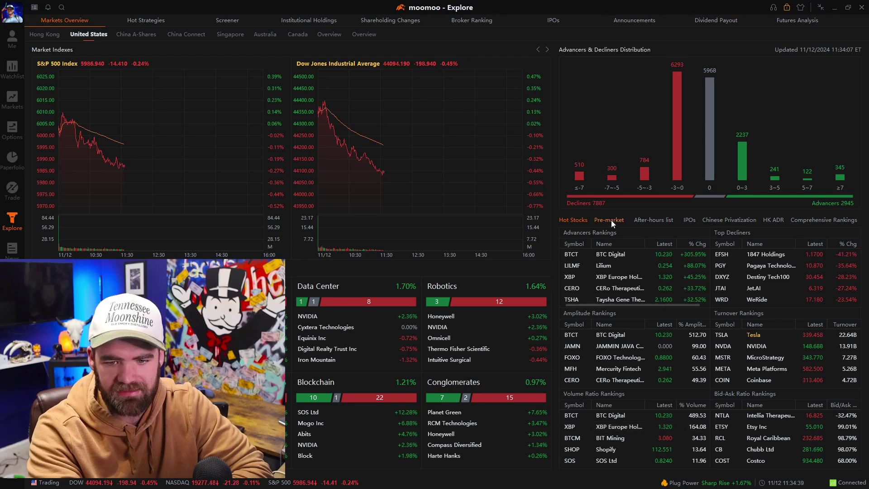
left_click(610, 220)
left_click(654, 219)
left_click(688, 220)
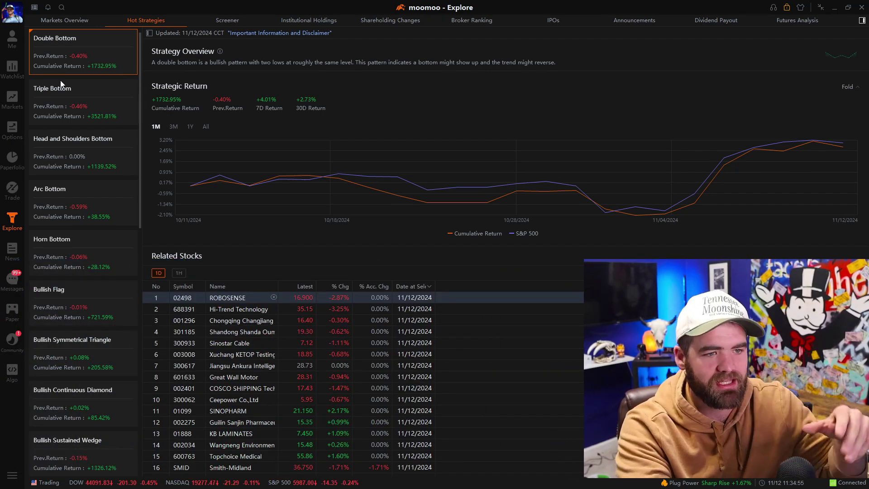
- Compare the Triple Bottom and Double Bottom hot strategies, and examine the Double Bottom pattern up close on the ROBOSENSE chart
left_click(84, 93)
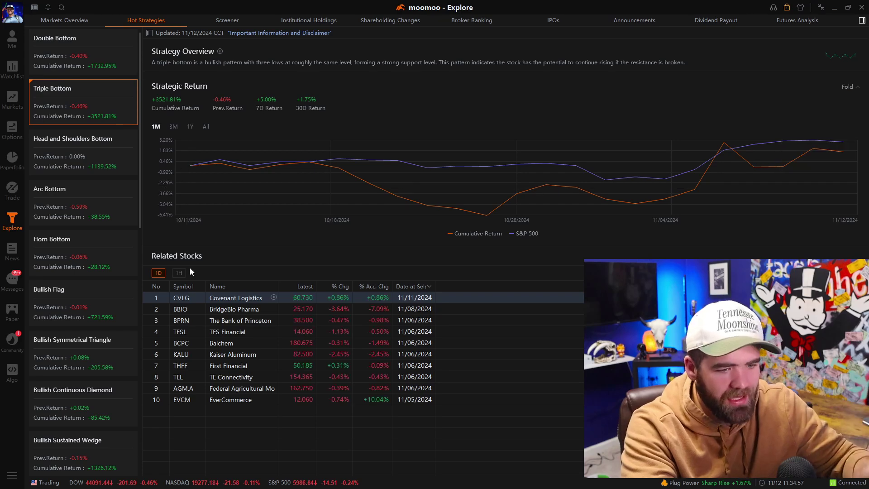
left_click(108, 72)
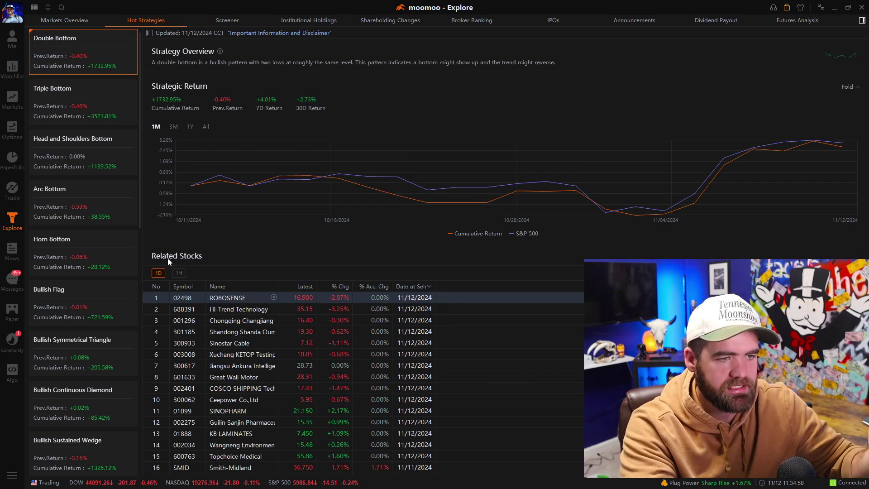
left_click(213, 298)
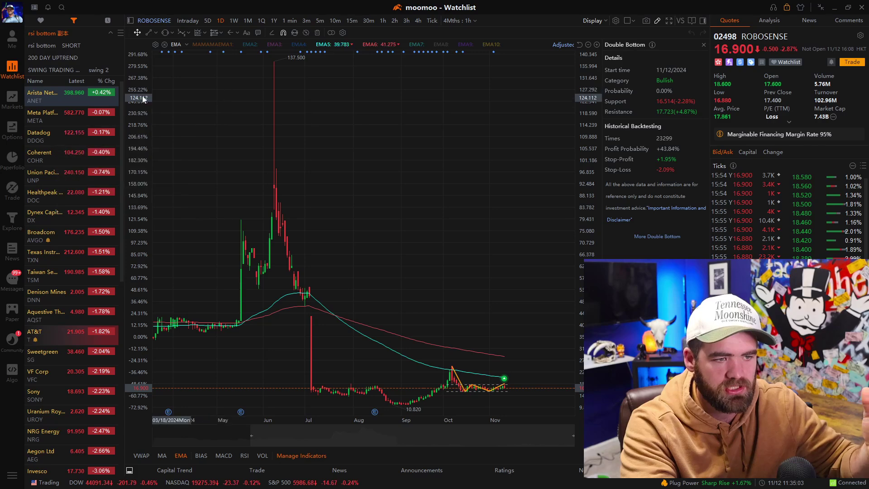
scroll(496, 300, "up", 5)
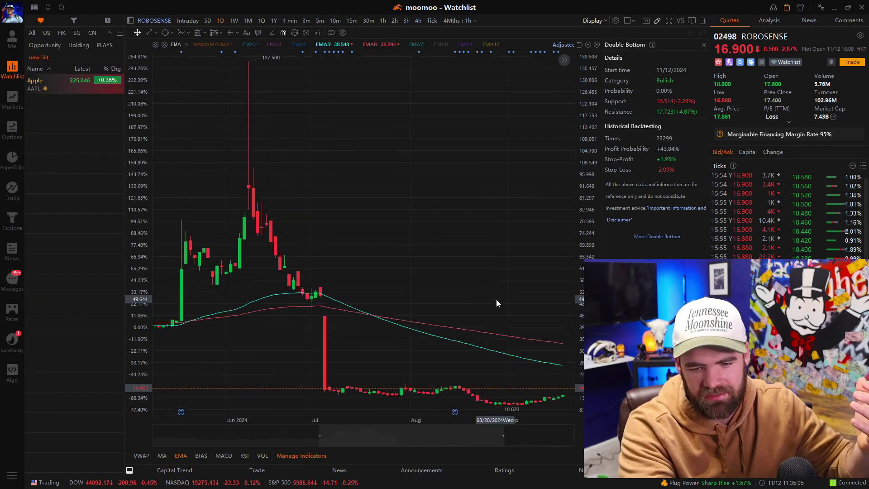
scroll(294, 175, "up", 5)
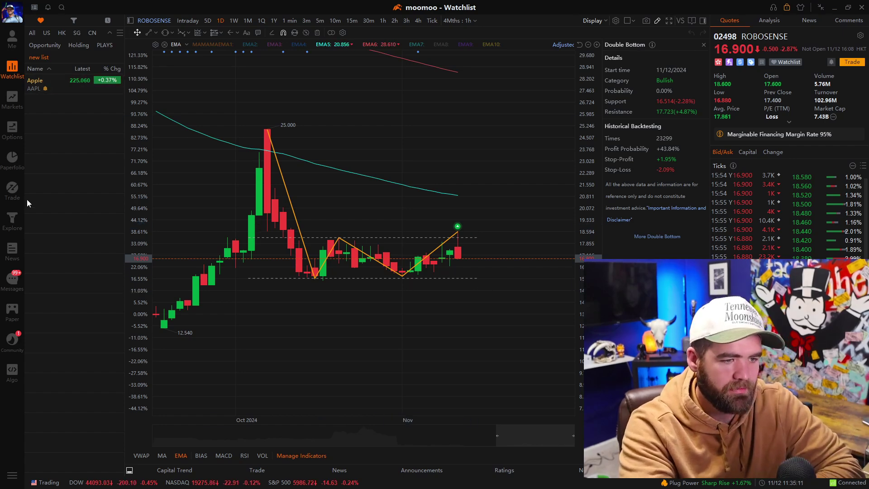
- Return to the Explore page's Double Bottom strategy and look through its related stocks
left_click(12, 219)
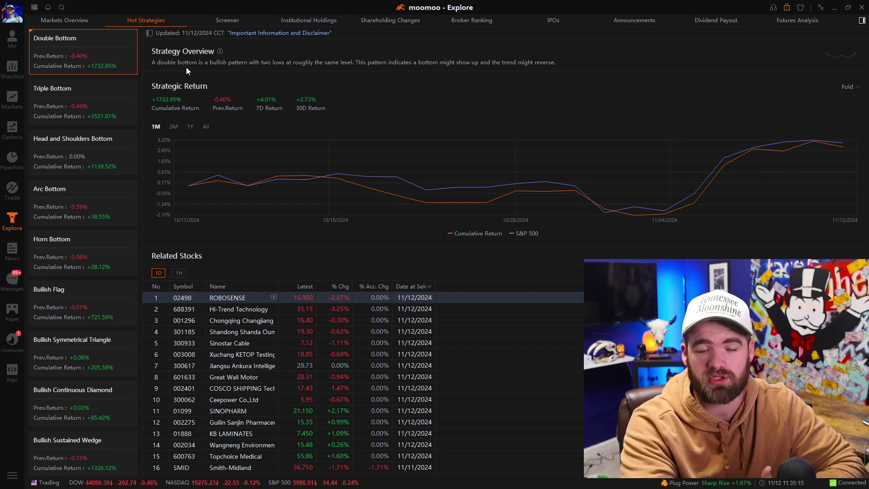
scroll(339, 372, "down", 2)
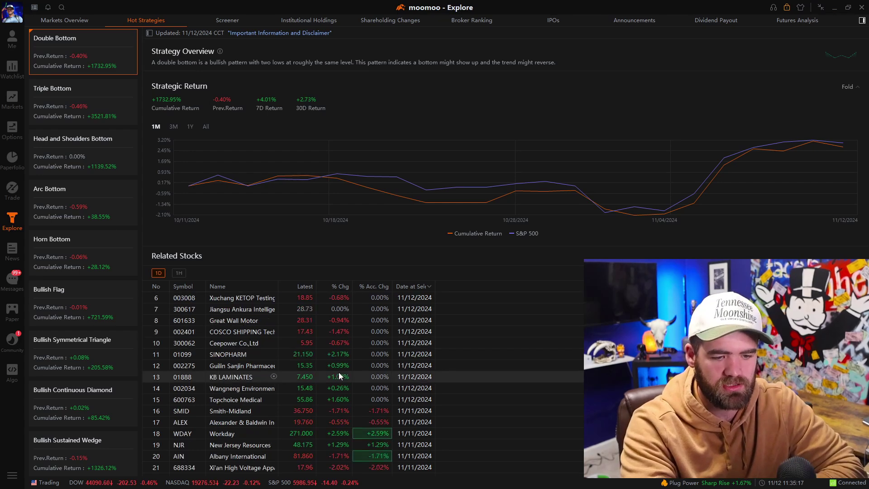
scroll(346, 359, "up", 2)
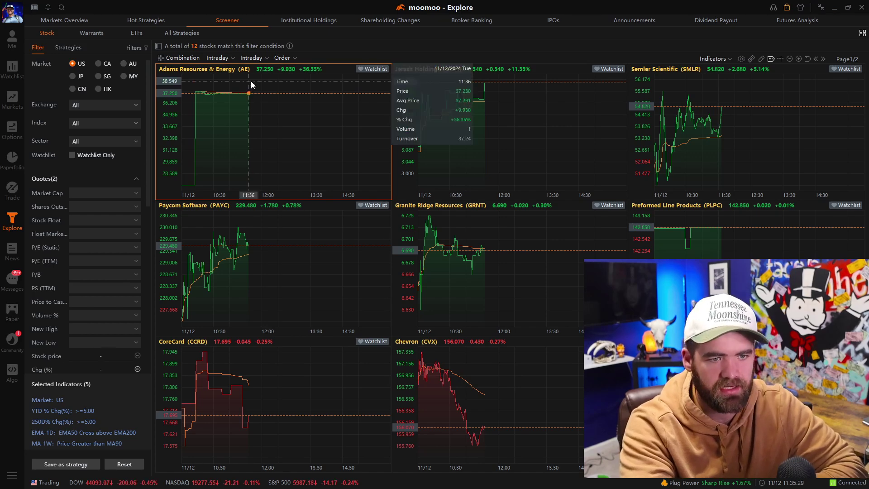
- View the institutional holdings of The Vanguard and BlackRock, including industry distribution and holdings list
left_click(310, 20)
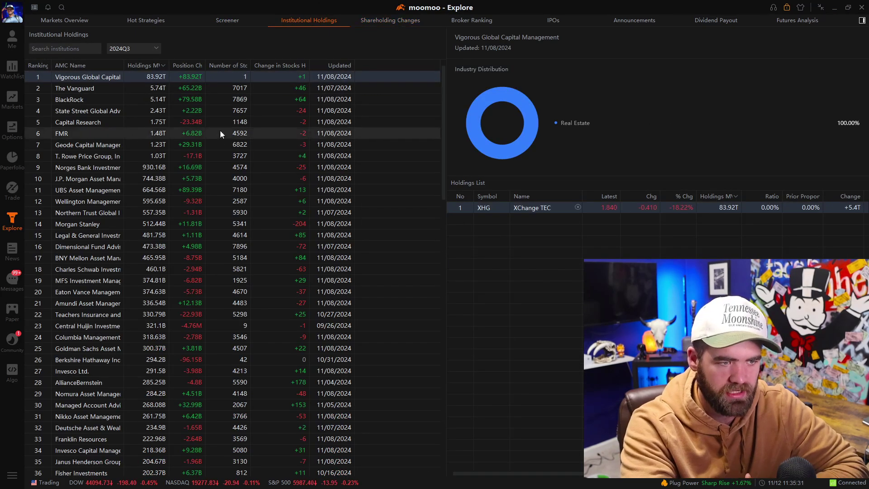
left_click(107, 88)
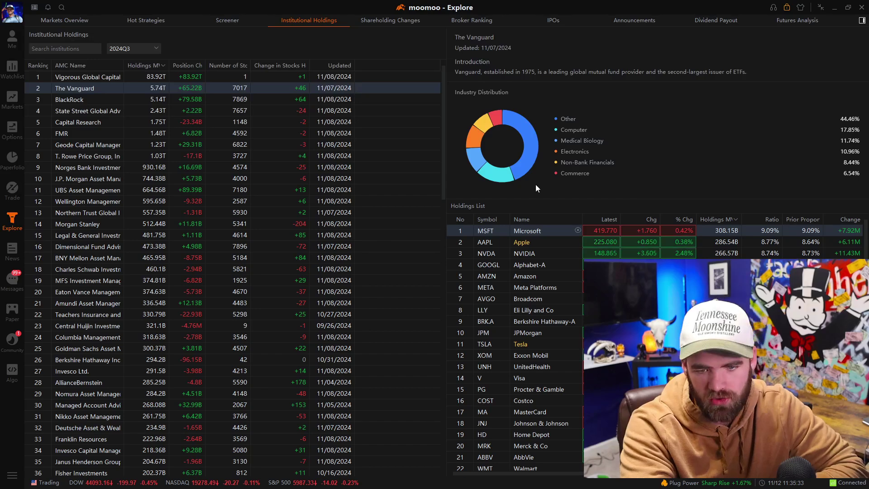
left_click(120, 97)
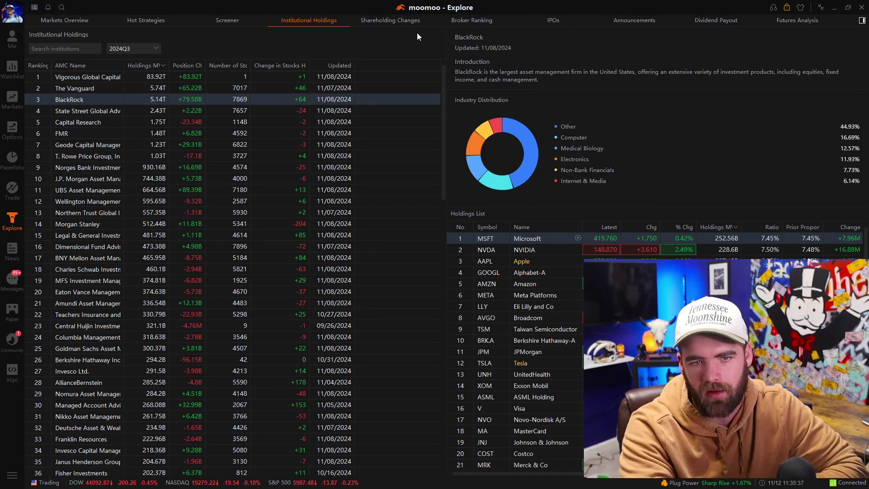
- Look over the Shareholding Changes, Broker Ranking, IPOs and Announcements sections of the Explore page
left_click(404, 23)
left_click(465, 26)
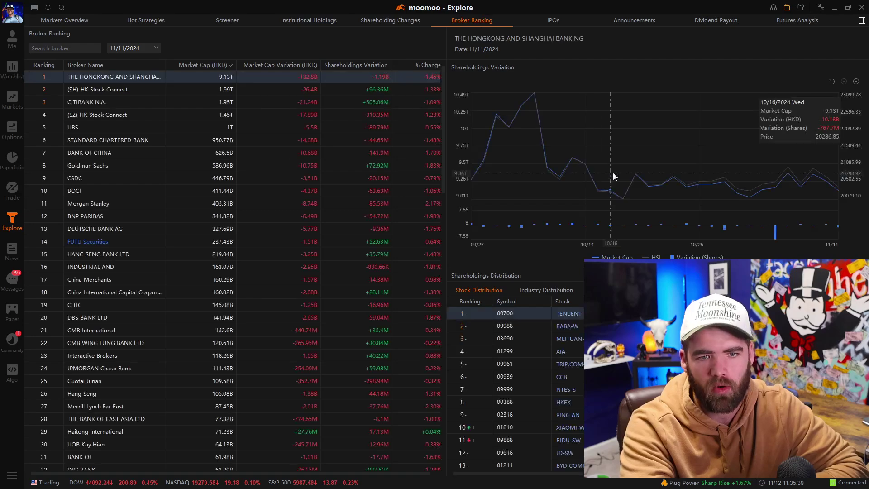
left_click(562, 22)
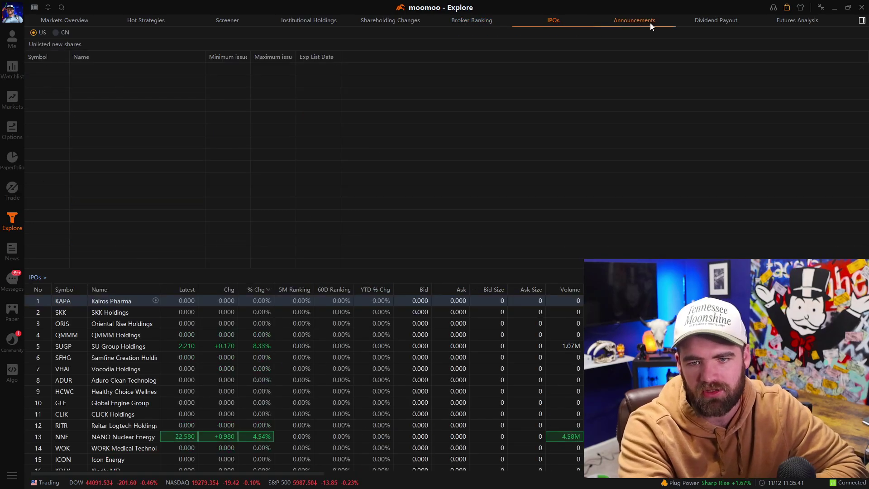
left_click(650, 22)
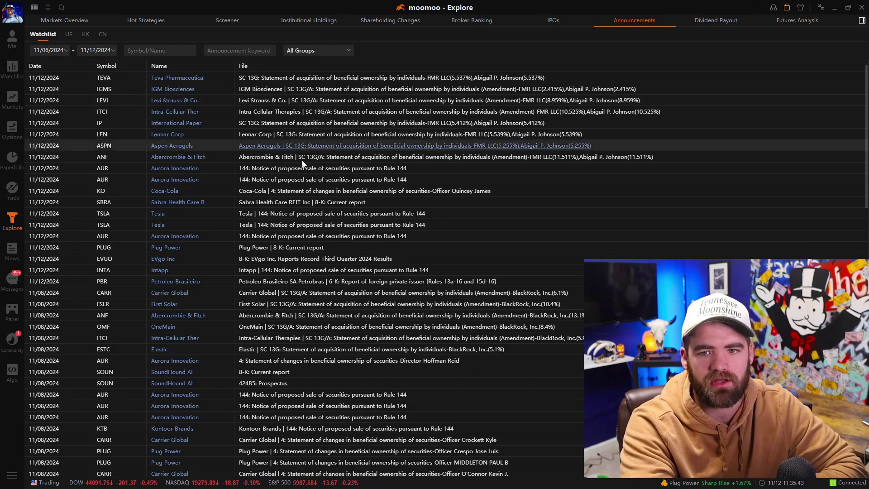
- Filter the US dividend payout list by the symbol AAPL to show Apple's dividends
left_click(713, 25)
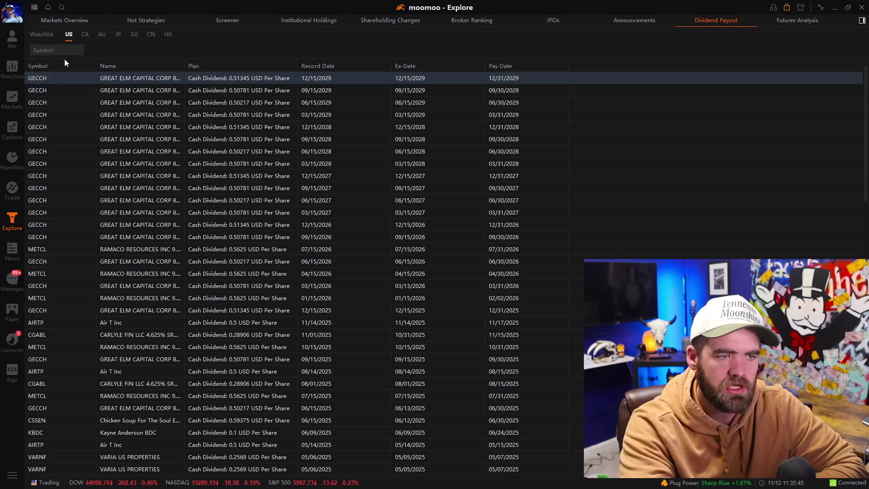
left_click(74, 51)
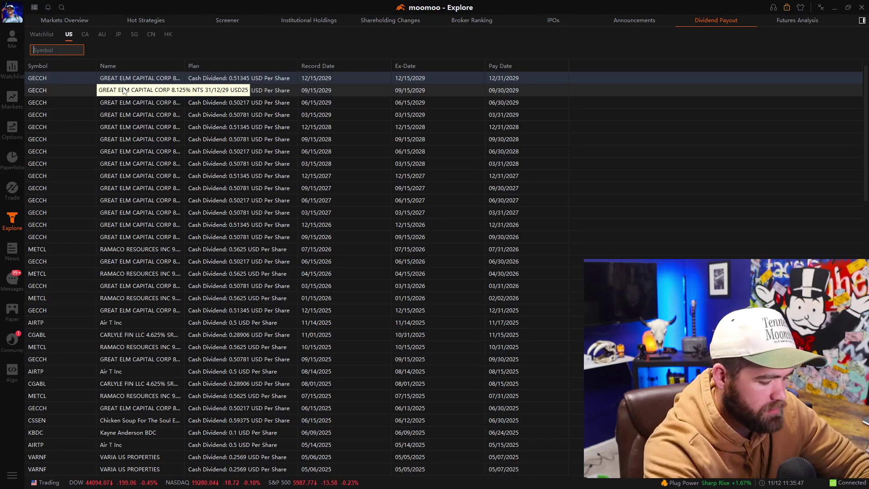
type("aapl")
left_click(50, 62)
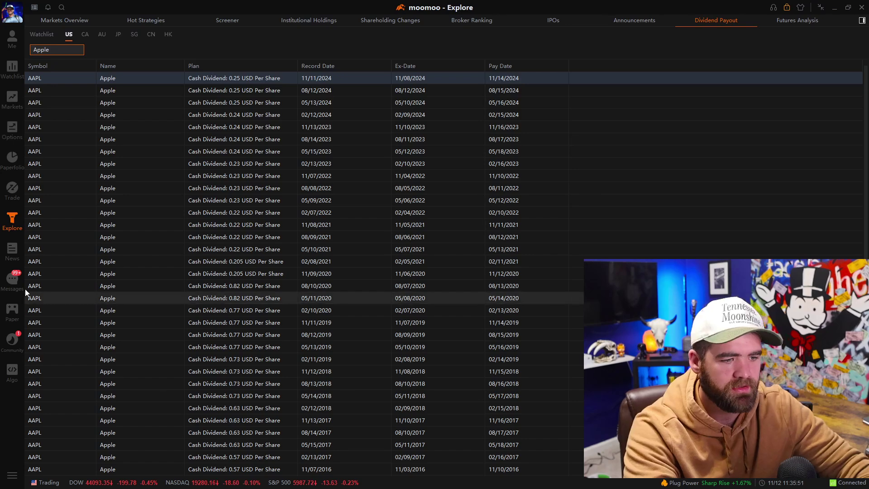
- Open the News page, check the watchlist news and return to the headlines
left_click(17, 258)
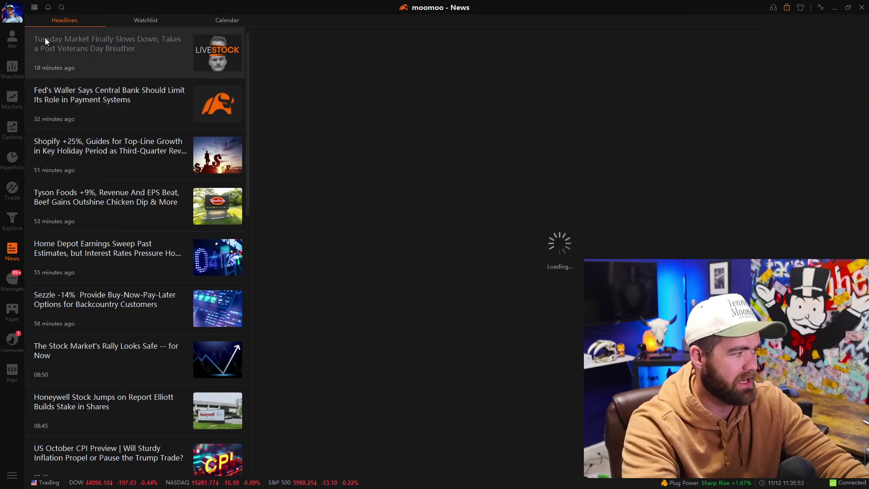
left_click(127, 18)
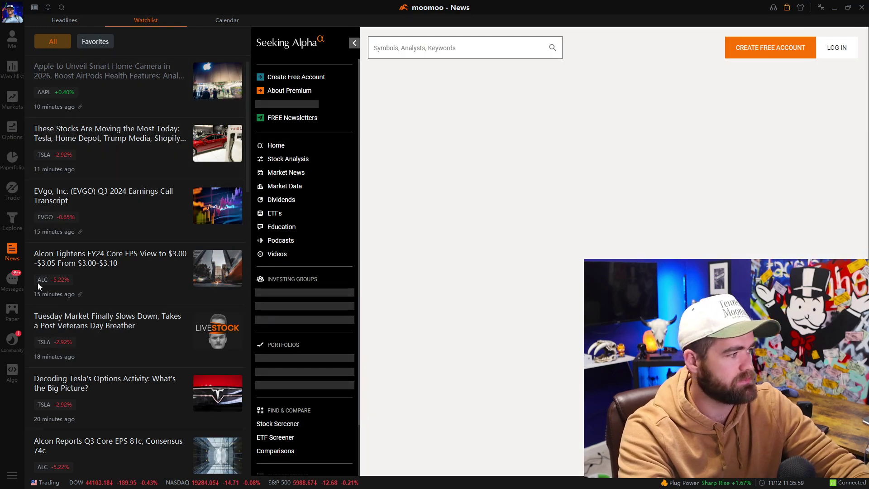
left_click(75, 21)
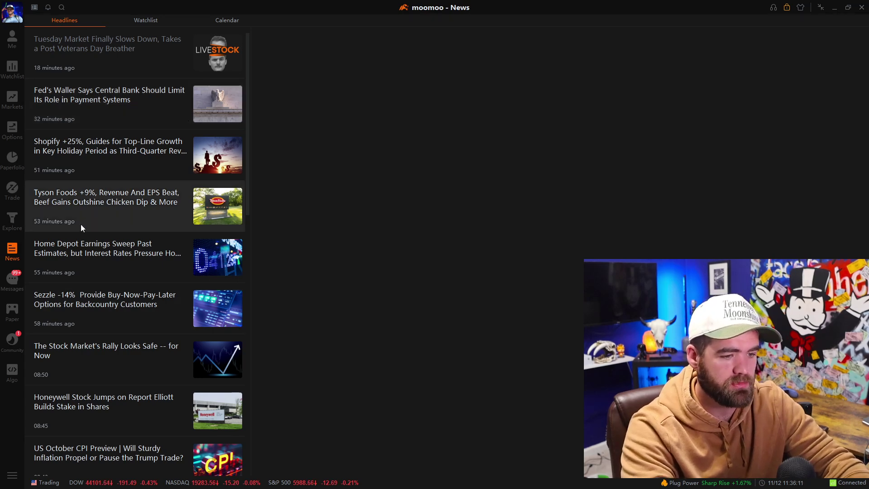
- View the Messages page, open and reposition the Community feed window, read through its posts and close it
left_click(12, 278)
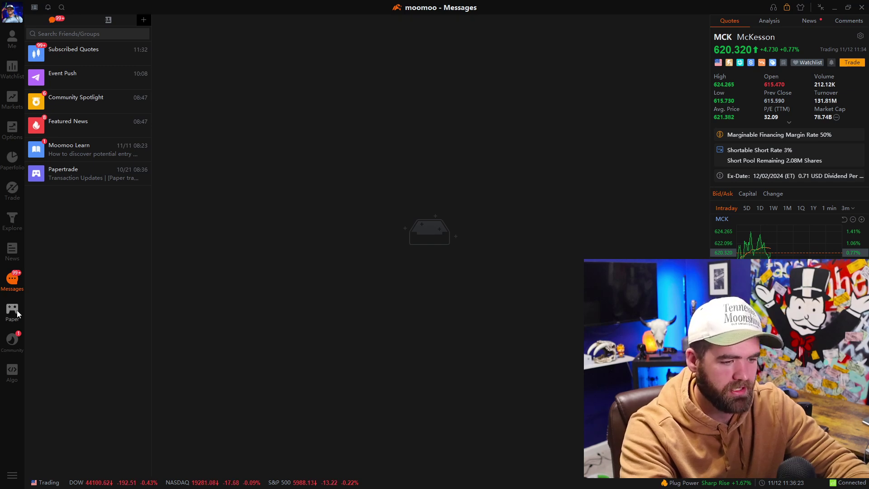
left_click(12, 339)
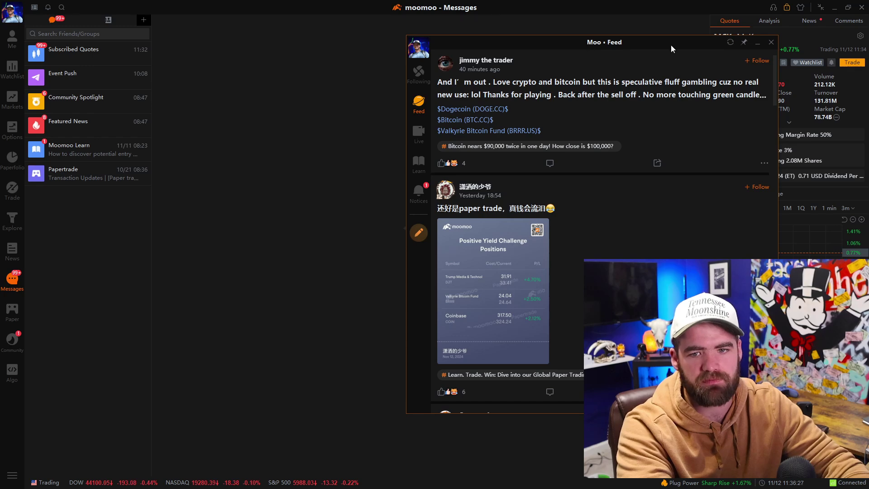
left_click_drag(671, 49, 388, 43)
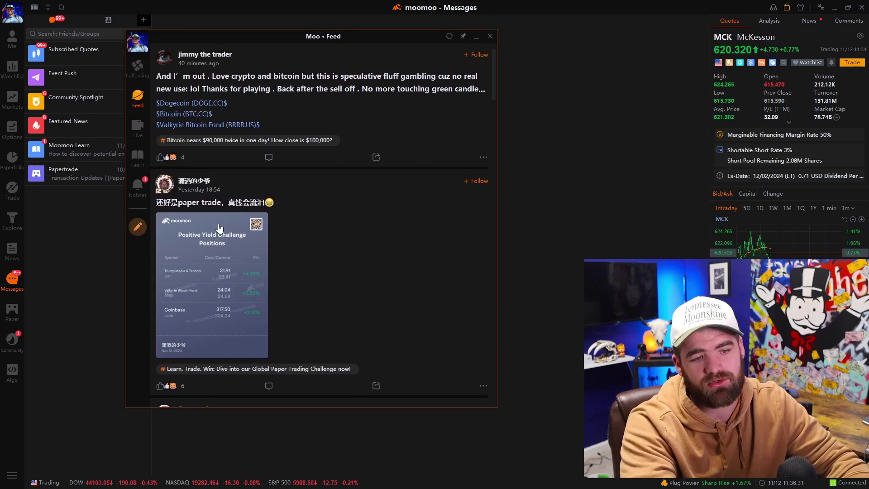
scroll(229, 220, "down", 3)
scroll(232, 211, "down", 4)
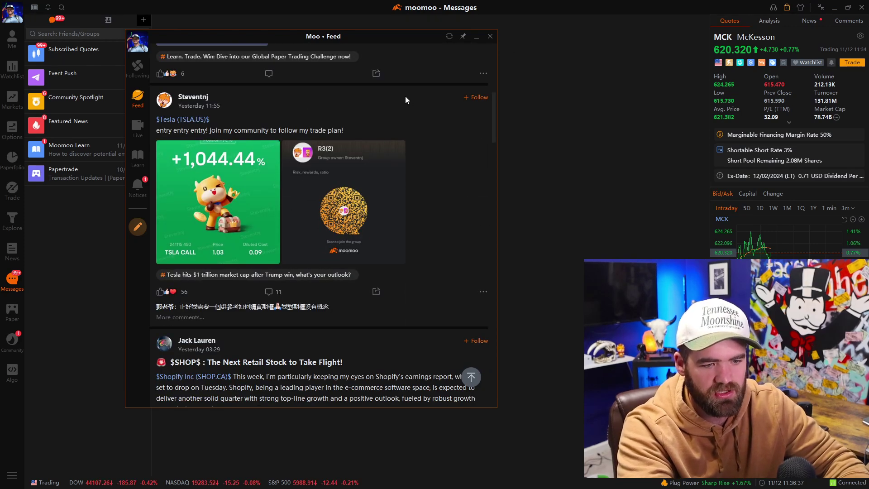
left_click(490, 36)
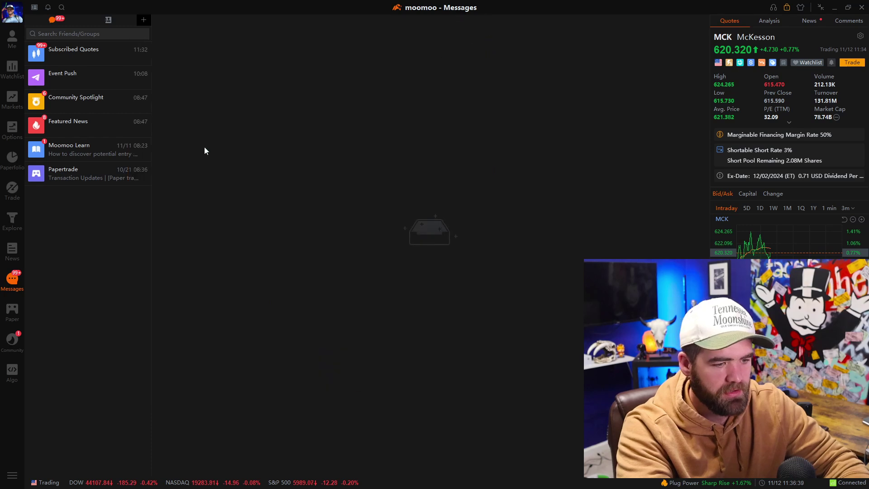
- Open the Algo page
left_click(18, 378)
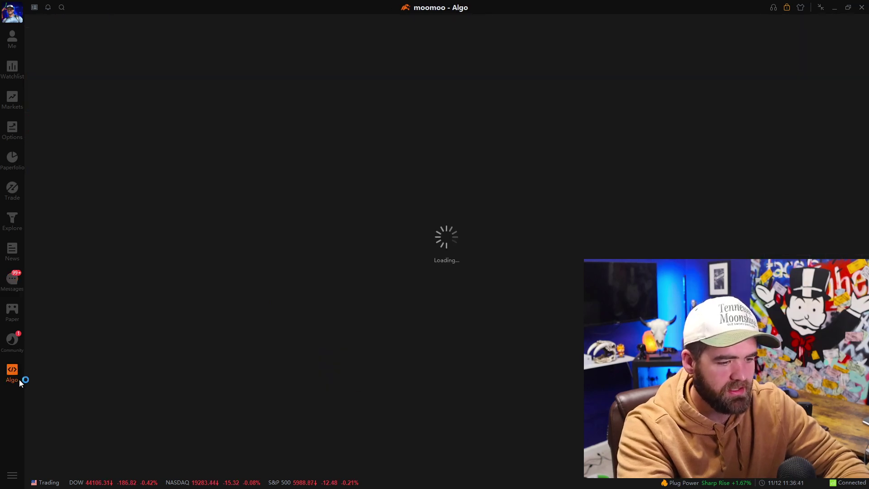